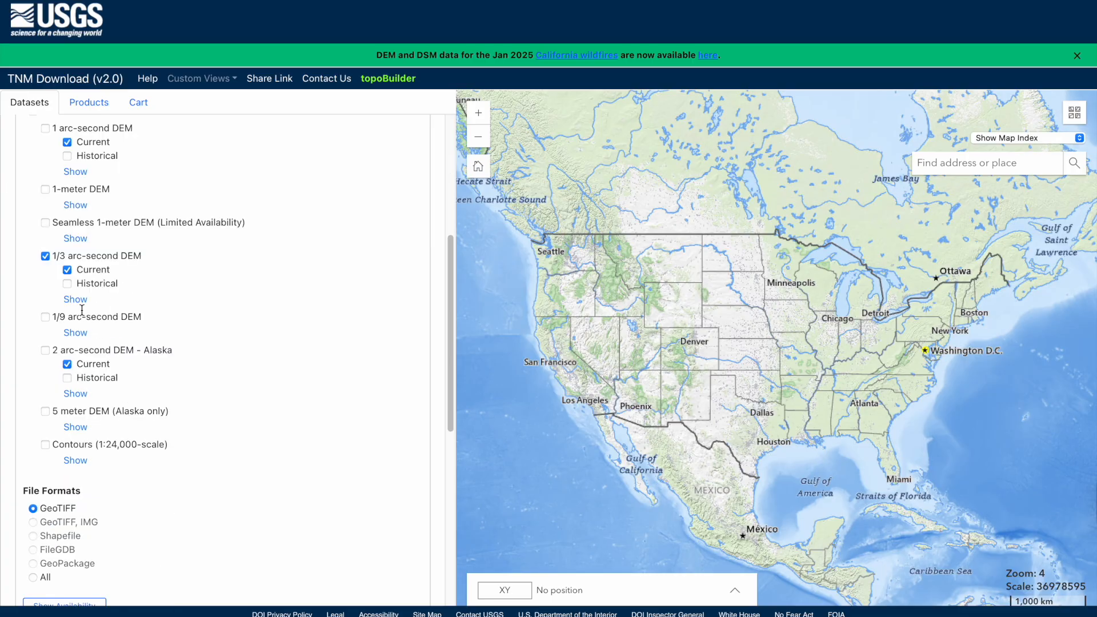
- Swap the 1/3 arc-second DEM for the 1-meter DEM and begin a Minecraft height-limit search
{"action": "left_click", "coordinate": [46, 257]}
{"action": "left_click", "coordinate": [46, 191]}
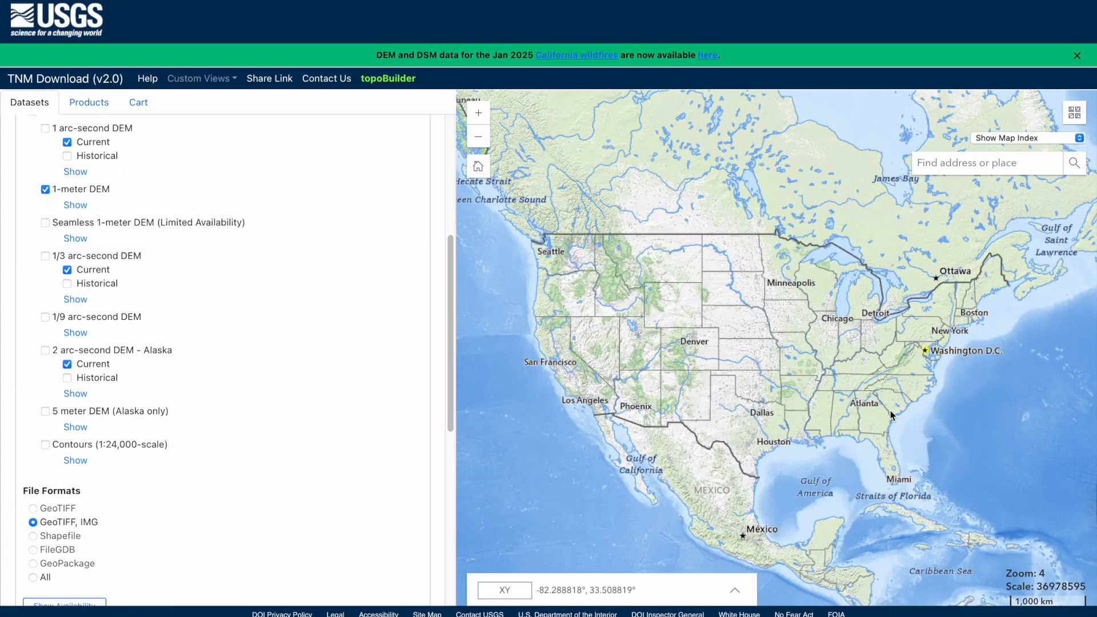
{"action": "left_click_drag", "start_coordinate": [884, 410], "coordinate": [759, 328]}
{"action": "scroll", "coordinate": [850, 447], "scroll_direction": "down", "scroll_amount": 1}
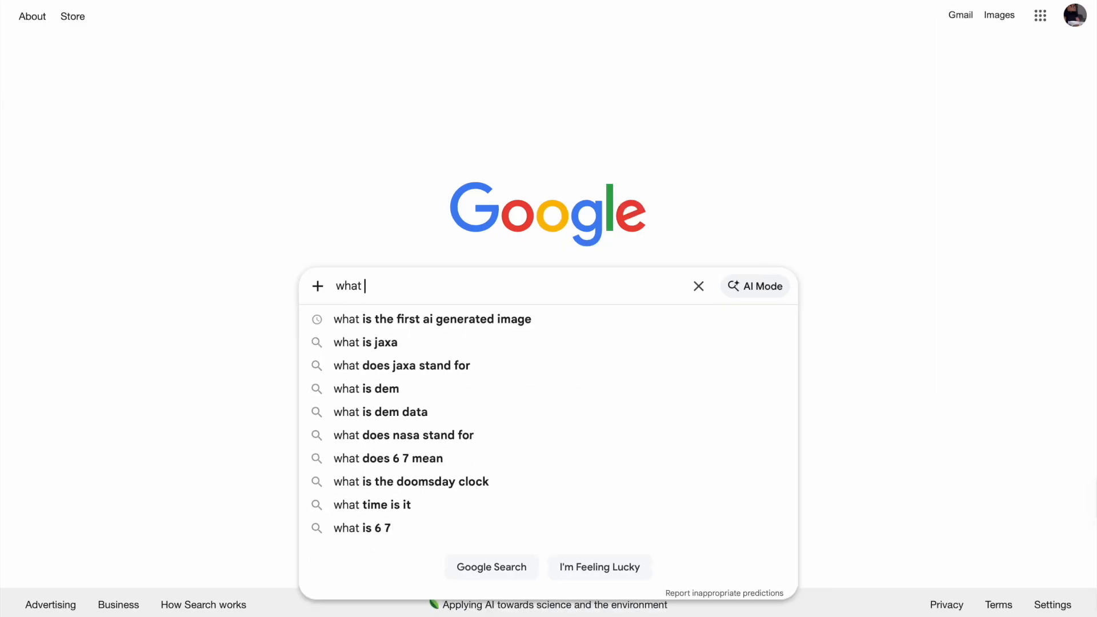
{"action": "type", "text": "is the hei"}
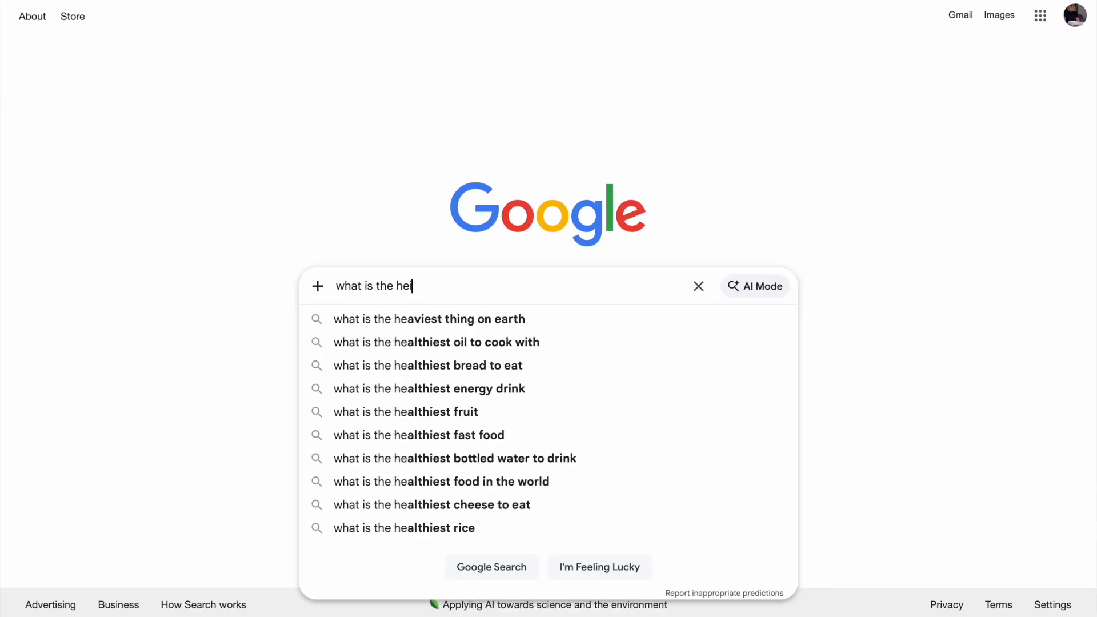
{"action": "type", "text": "ght limit in minecraft"}
- Search 'what is the height limit in minecraft' and read the answer: 384 blocks, Y=-64 to 320
{"action": "key", "text": "Return"}
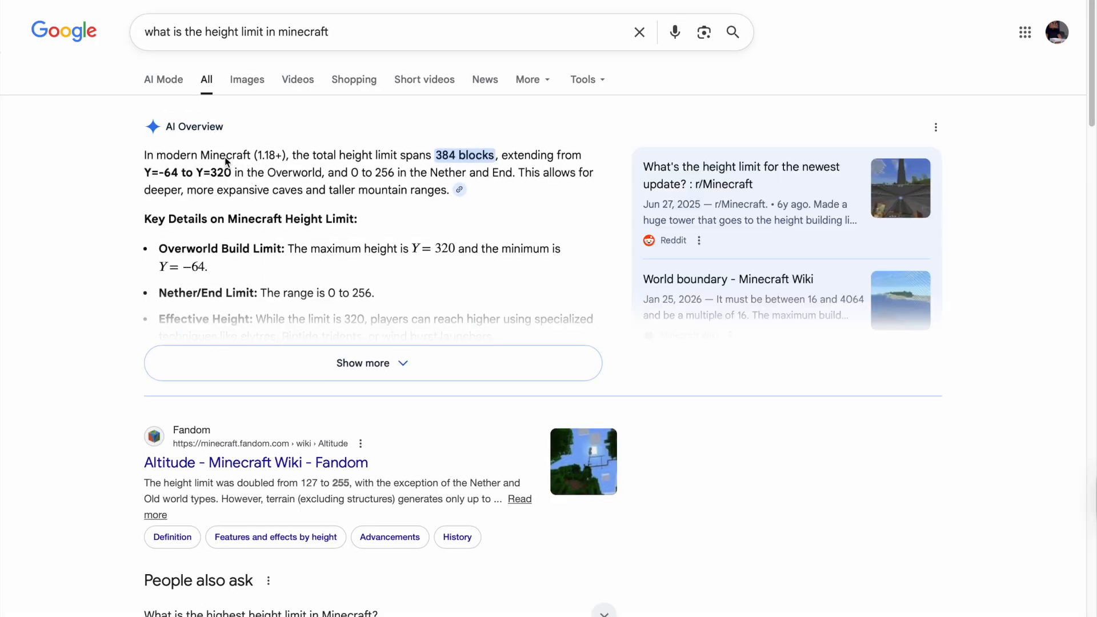
{"action": "scroll", "coordinate": [227, 161], "scroll_direction": "up", "scroll_amount": 5}
{"action": "scroll", "coordinate": [225, 156], "scroll_direction": "up", "scroll_amount": 1}
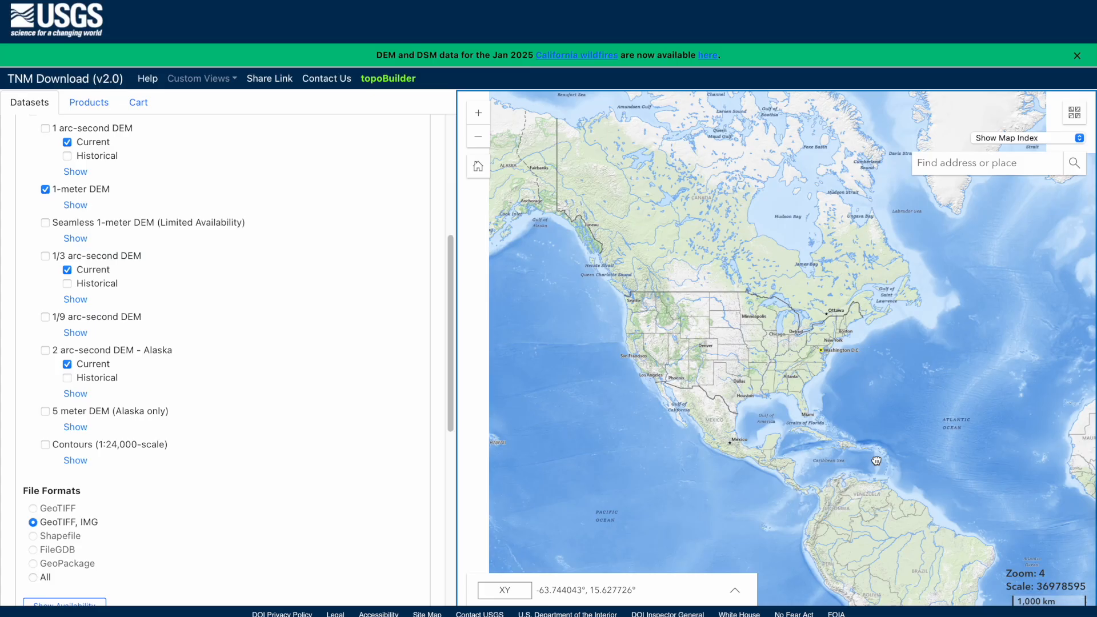
- Zoom the map to the Virgin Islands and show the 1-meter DEM coverage
{"action": "scroll", "coordinate": [743, 286], "scroll_direction": "up", "scroll_amount": 3}
{"action": "left_click_drag", "start_coordinate": [1070, 407], "coordinate": [871, 427]}
{"action": "scroll", "coordinate": [871, 426], "scroll_direction": "up", "scroll_amount": 5}
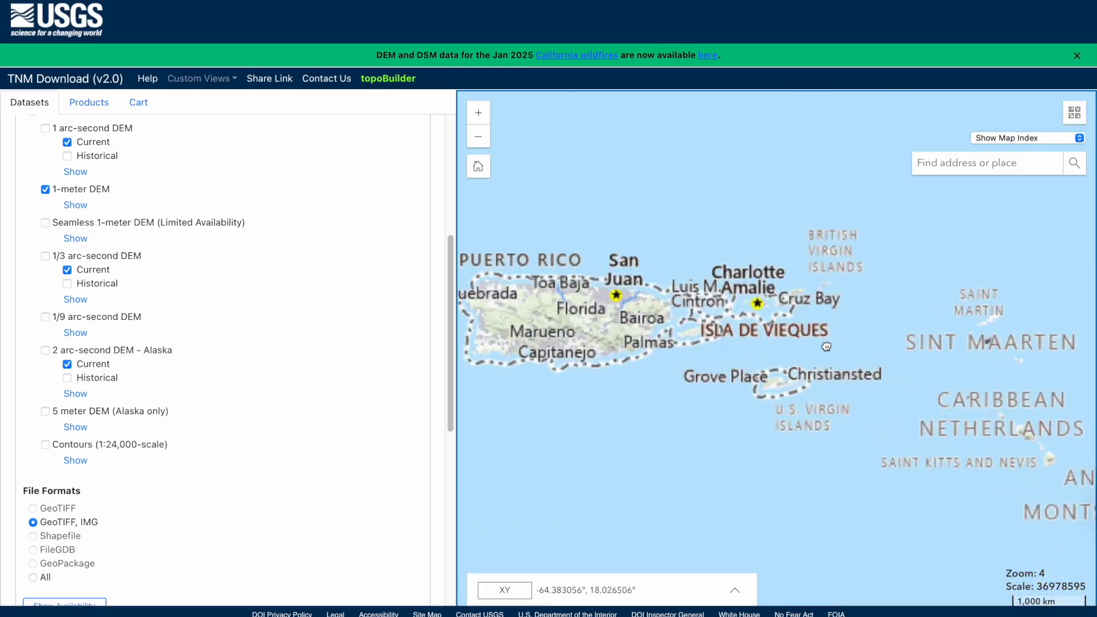
{"action": "scroll", "coordinate": [942, 271], "scroll_direction": "up", "scroll_amount": 3}
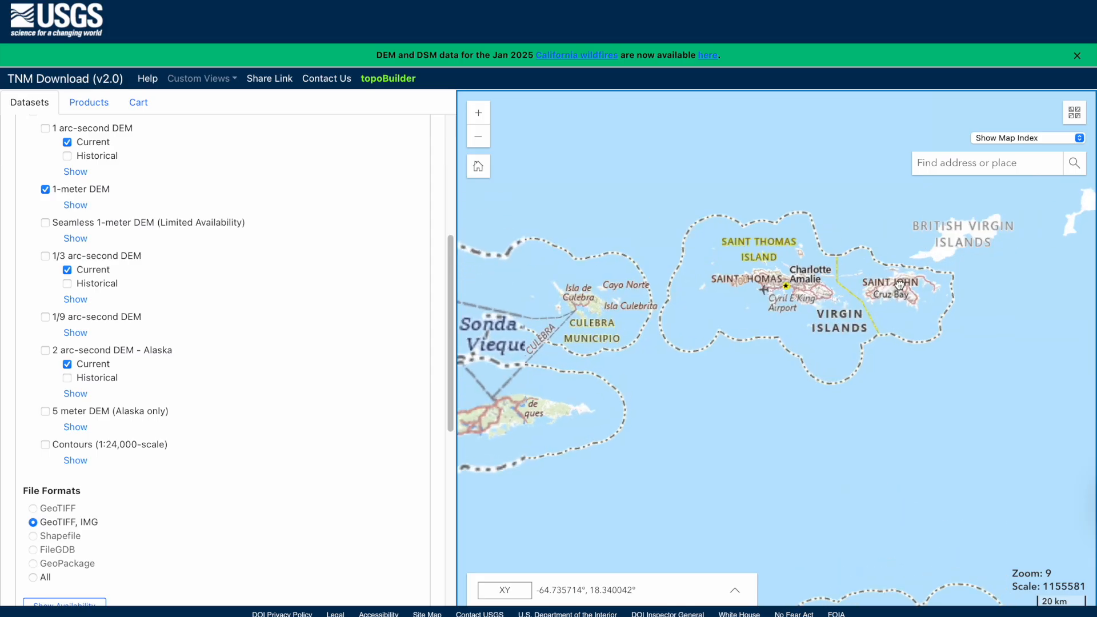
{"action": "scroll", "coordinate": [816, 342], "scroll_direction": "up", "scroll_amount": 3}
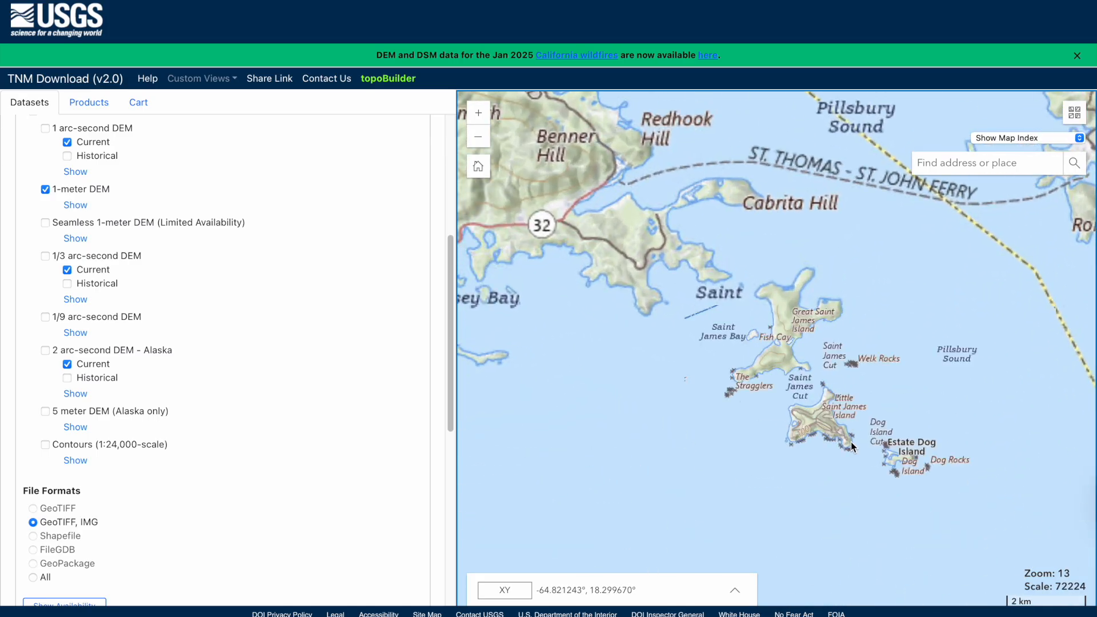
{"action": "left_click", "coordinate": [75, 206]}
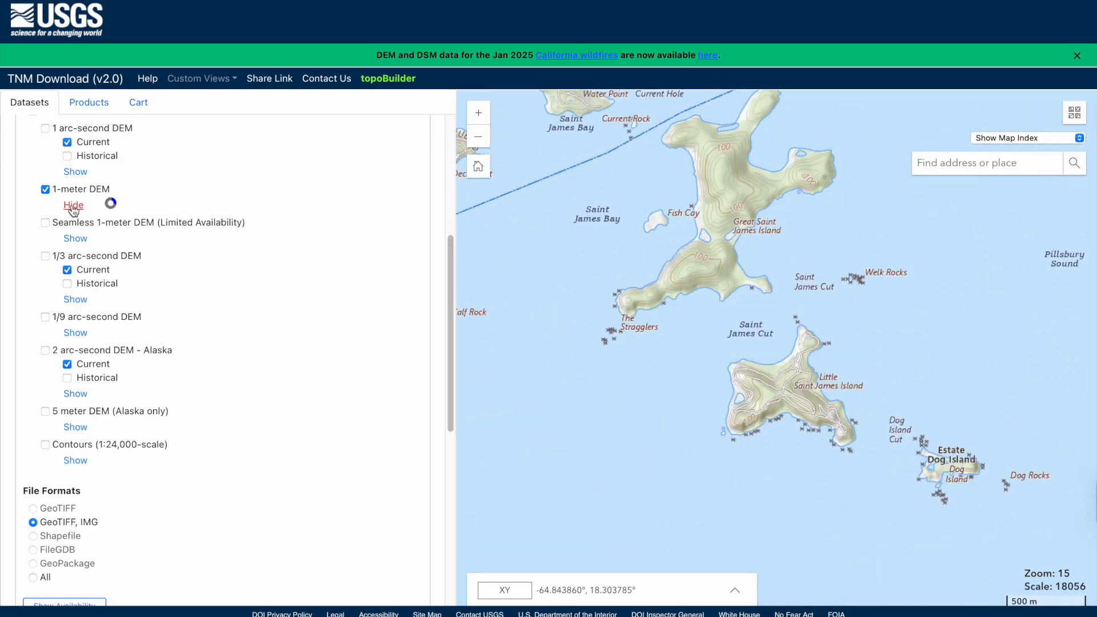
{"action": "scroll", "coordinate": [715, 382], "scroll_direction": "down", "scroll_amount": 3}
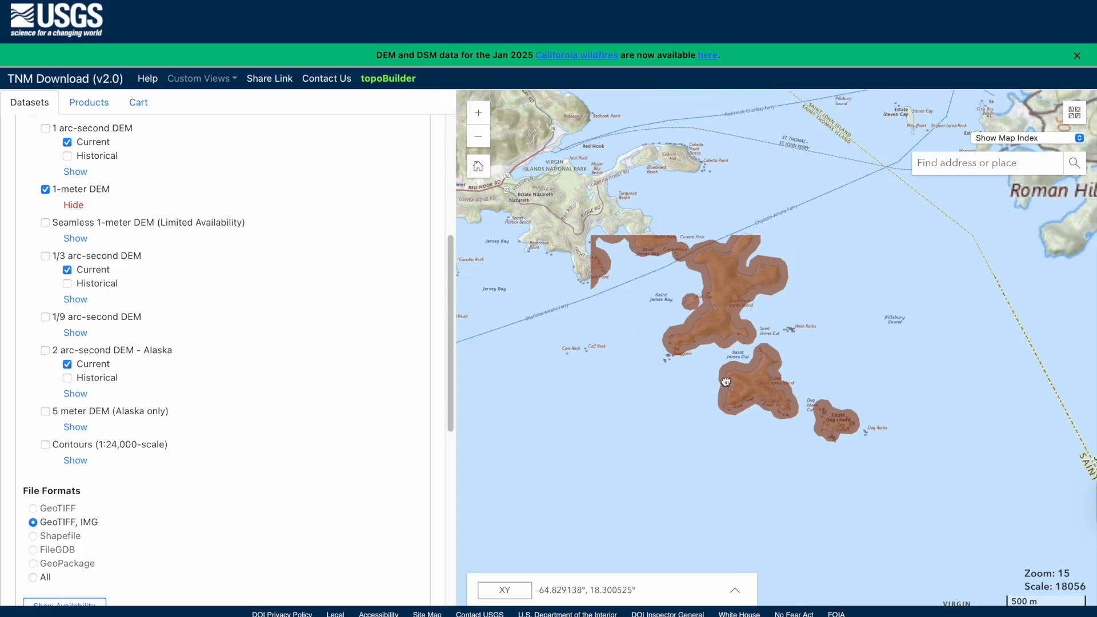
{"action": "scroll", "coordinate": [616, 375], "scroll_direction": "down", "scroll_amount": 1}
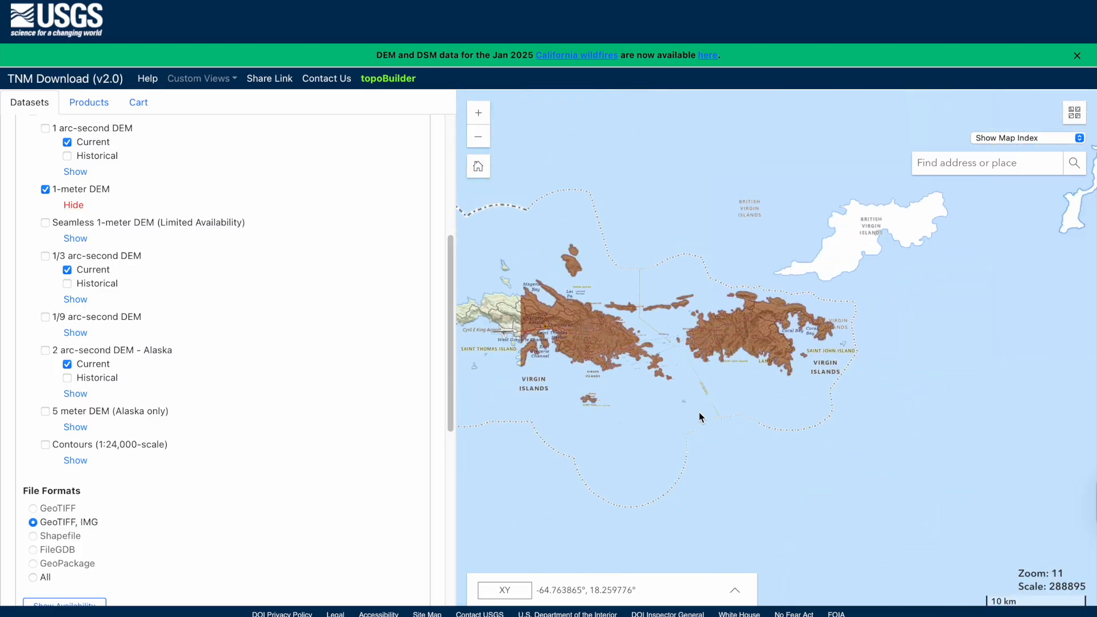
{"action": "scroll", "coordinate": [285, 348], "scroll_direction": "up", "scroll_amount": 5}
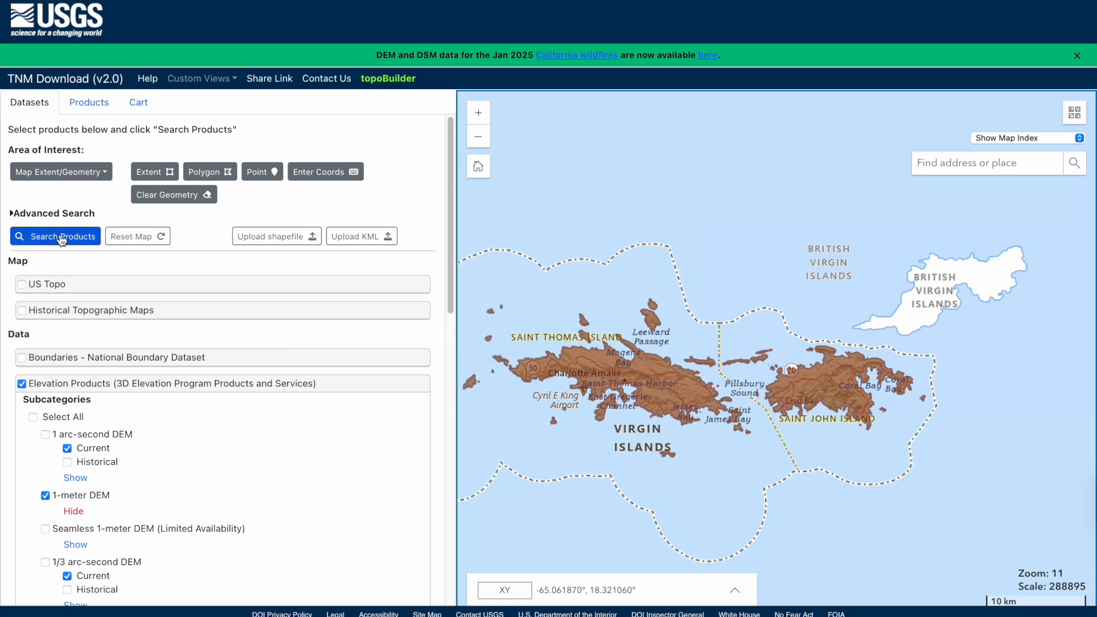
- Search products and download the x30y203 1-meter DEM tile as a TIF
{"action": "left_click", "coordinate": [62, 237]}
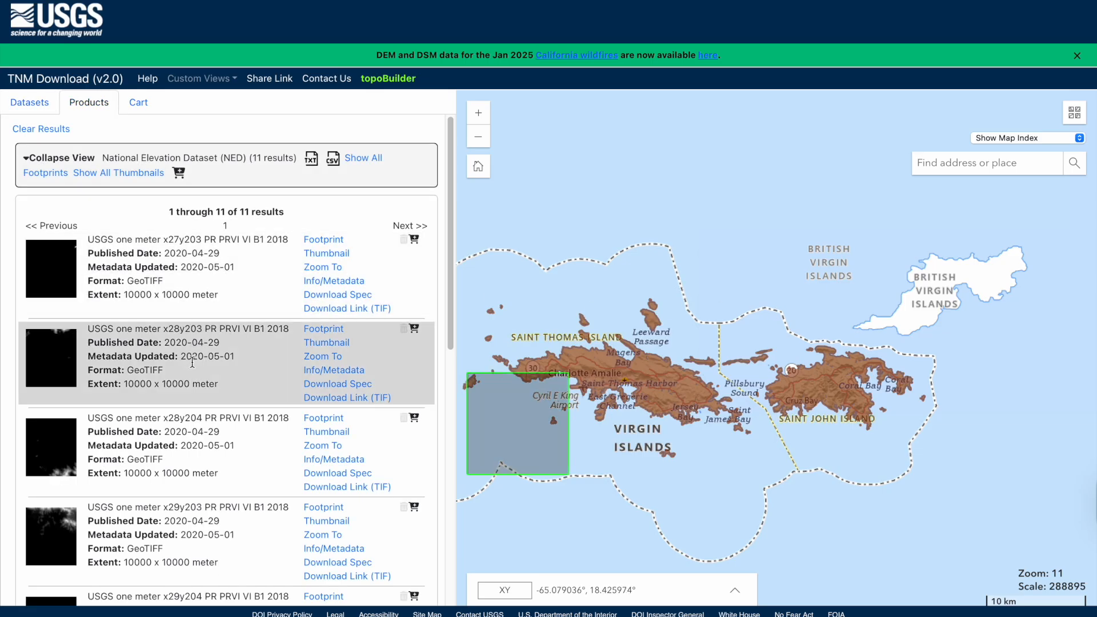
{"action": "scroll", "coordinate": [182, 446], "scroll_direction": "down", "scroll_amount": 7}
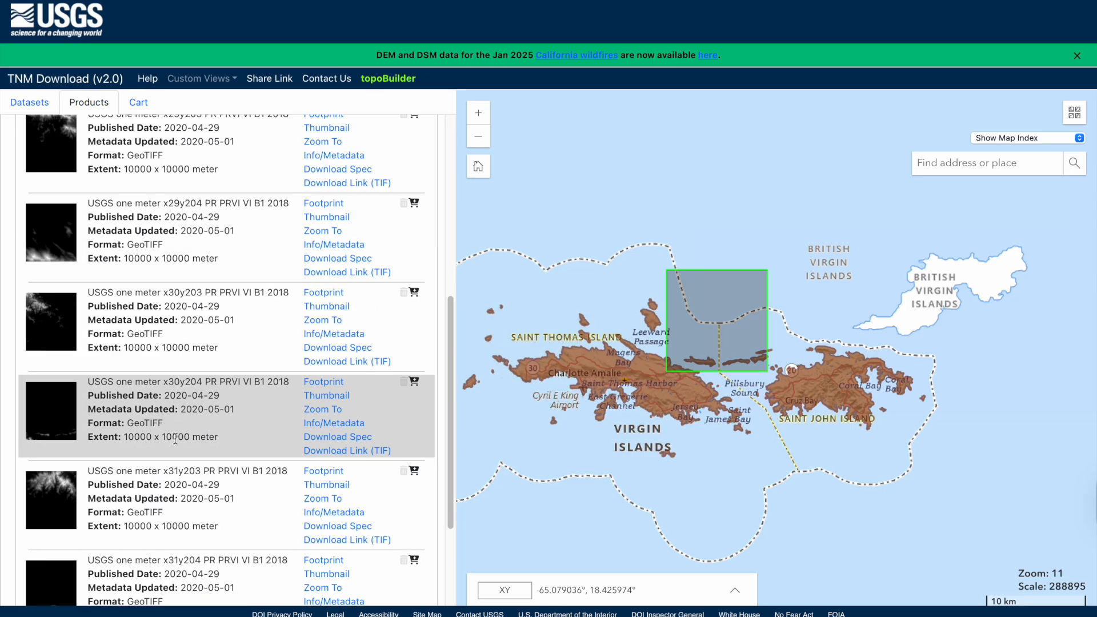
{"action": "scroll", "coordinate": [169, 486], "scroll_direction": "down", "scroll_amount": 4}
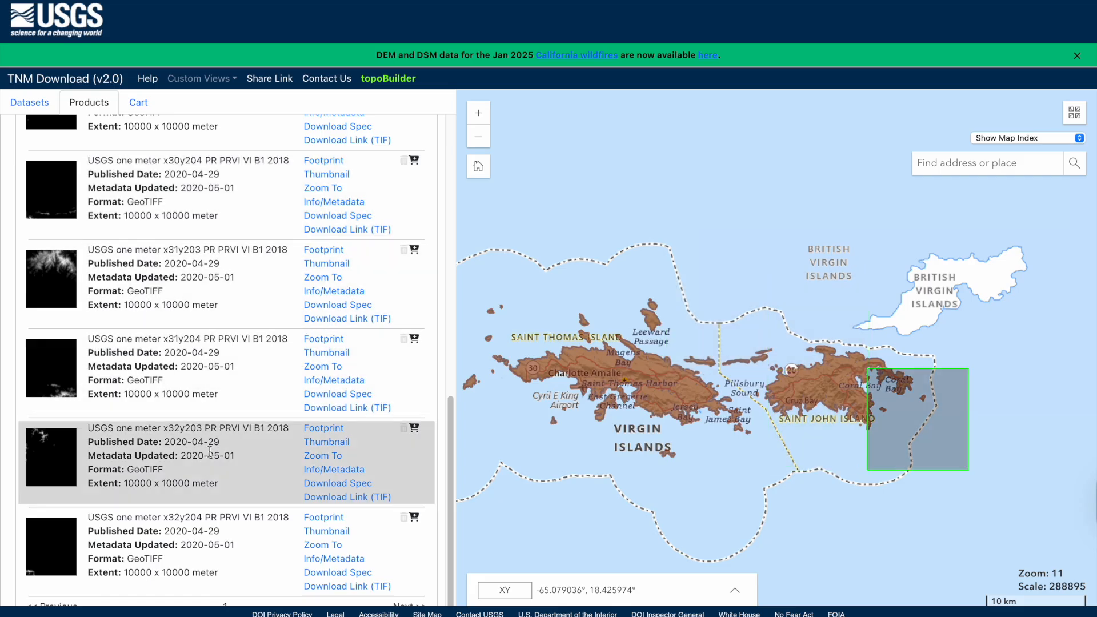
{"action": "scroll", "coordinate": [186, 379], "scroll_direction": "up", "scroll_amount": 5}
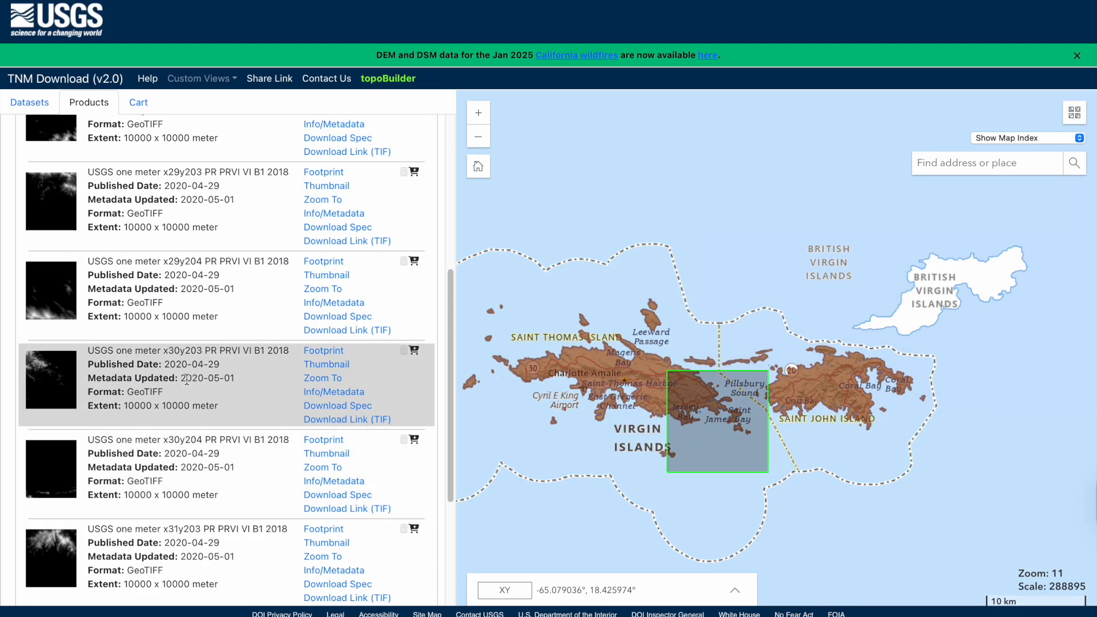
{"action": "left_click", "coordinate": [338, 420]}
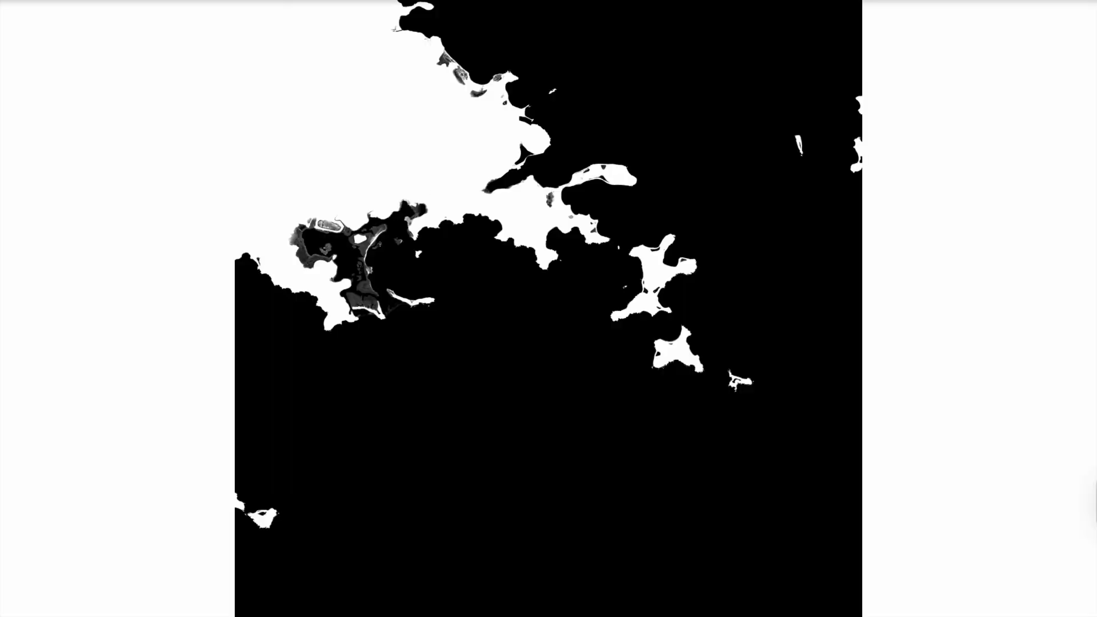
{"action": "left_click", "coordinate": [86, 0]}
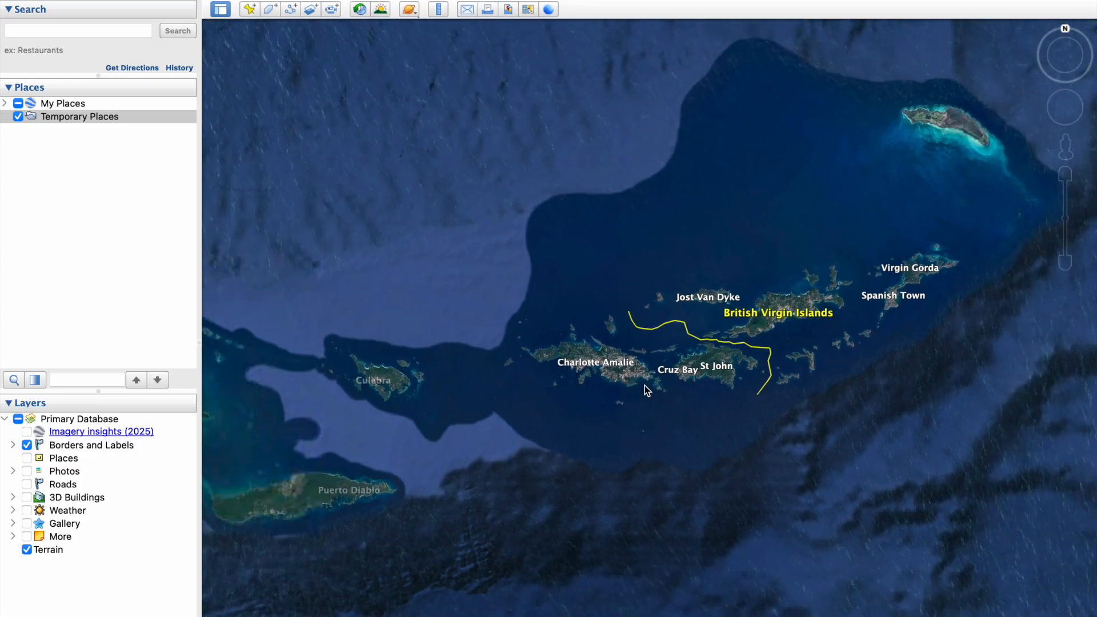
- Zoom in to Little Saint James and bring up the Ruler tool, moved aside
{"action": "double_click", "coordinate": [645, 385]}
{"action": "double_click", "coordinate": [683, 337]}
{"action": "scroll", "coordinate": [686, 402], "scroll_direction": "up", "scroll_amount": 10}
{"action": "scroll", "coordinate": [619, 444], "scroll_direction": "up", "scroll_amount": 4}
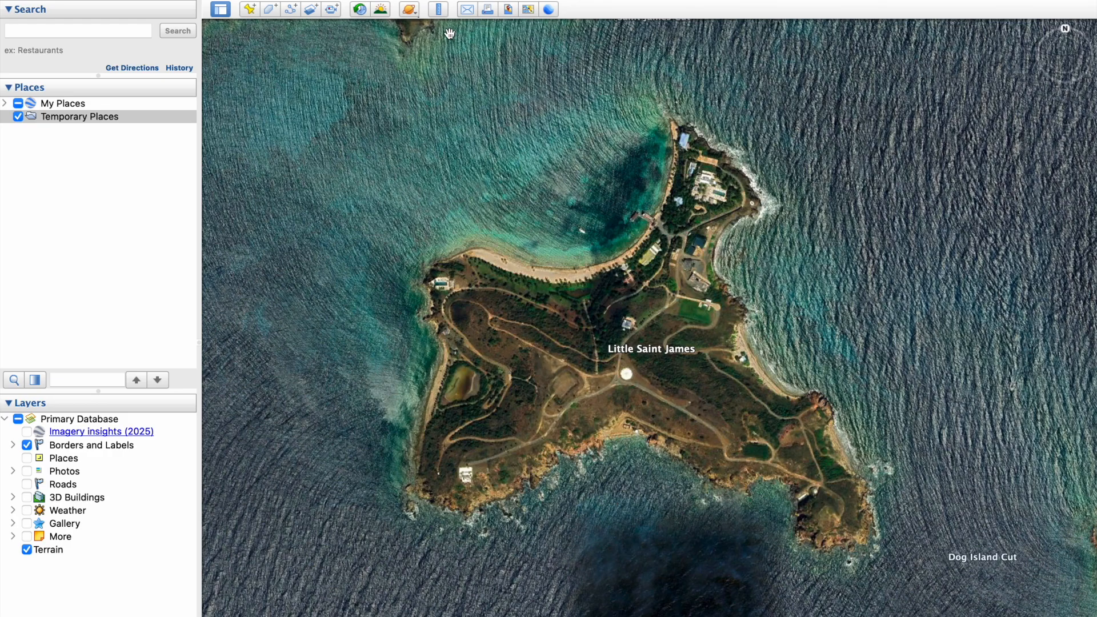
{"action": "left_click", "coordinate": [438, 10]}
{"action": "left_click_drag", "start_coordinate": [586, 360], "coordinate": [161, 201]}
{"action": "scroll", "coordinate": [617, 357], "scroll_direction": "up", "scroll_amount": 5}
{"action": "scroll", "coordinate": [666, 395], "scroll_direction": "up", "scroll_amount": 5}
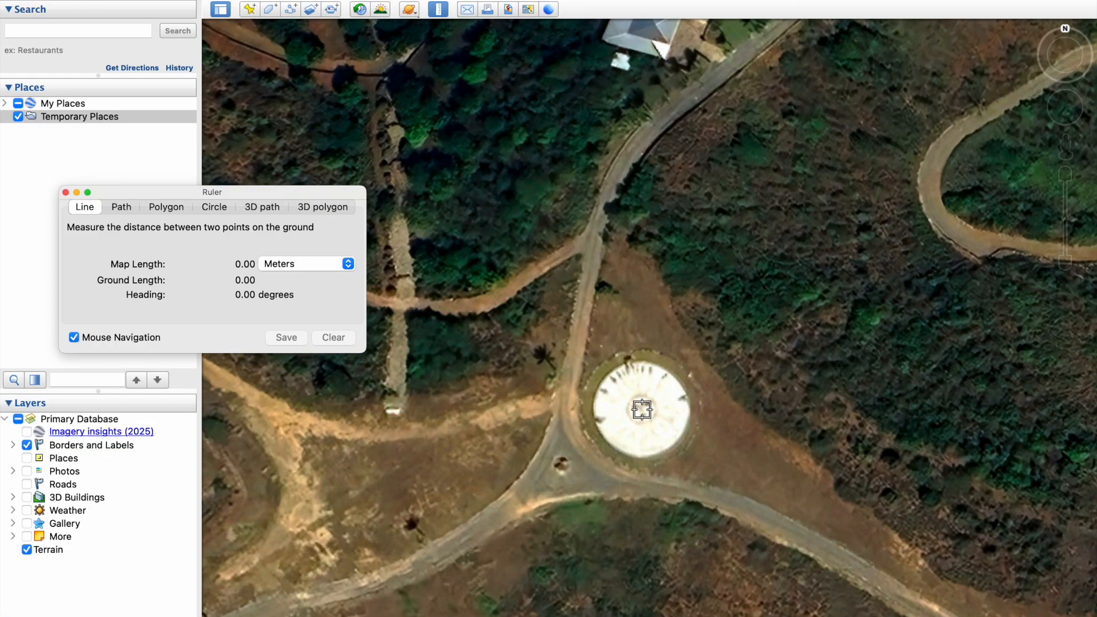
- Draw a due-north ruler line of about 640 m from the island's helipad
{"action": "left_click", "coordinate": [642, 409]}
{"action": "scroll", "coordinate": [642, 410], "scroll_direction": "down", "scroll_amount": 10}
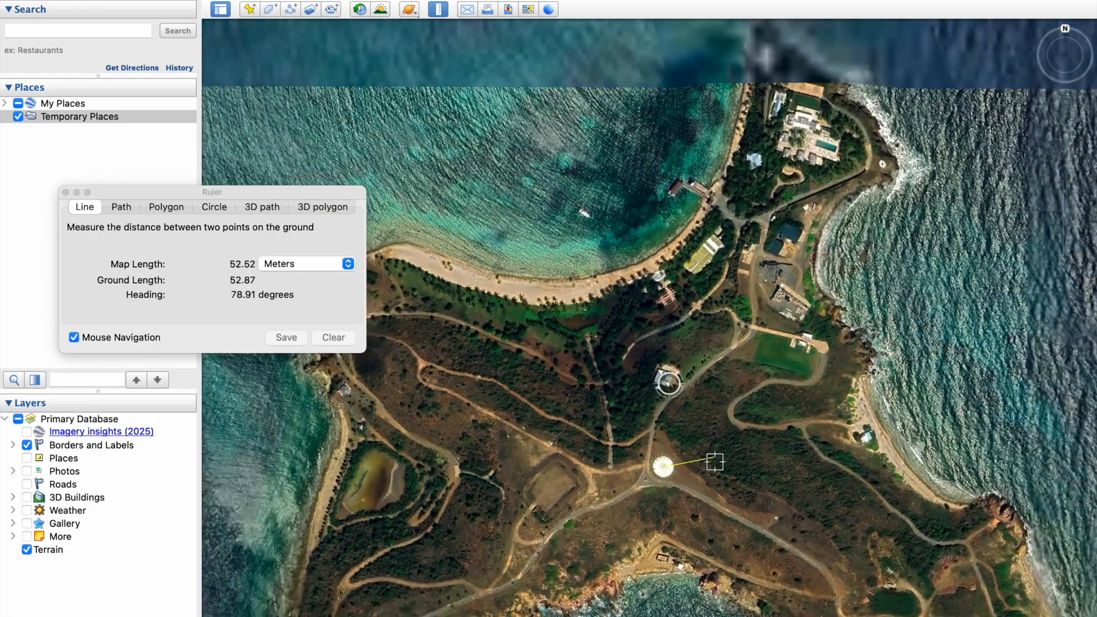
{"action": "scroll", "coordinate": [715, 462], "scroll_direction": "down", "scroll_amount": 10}
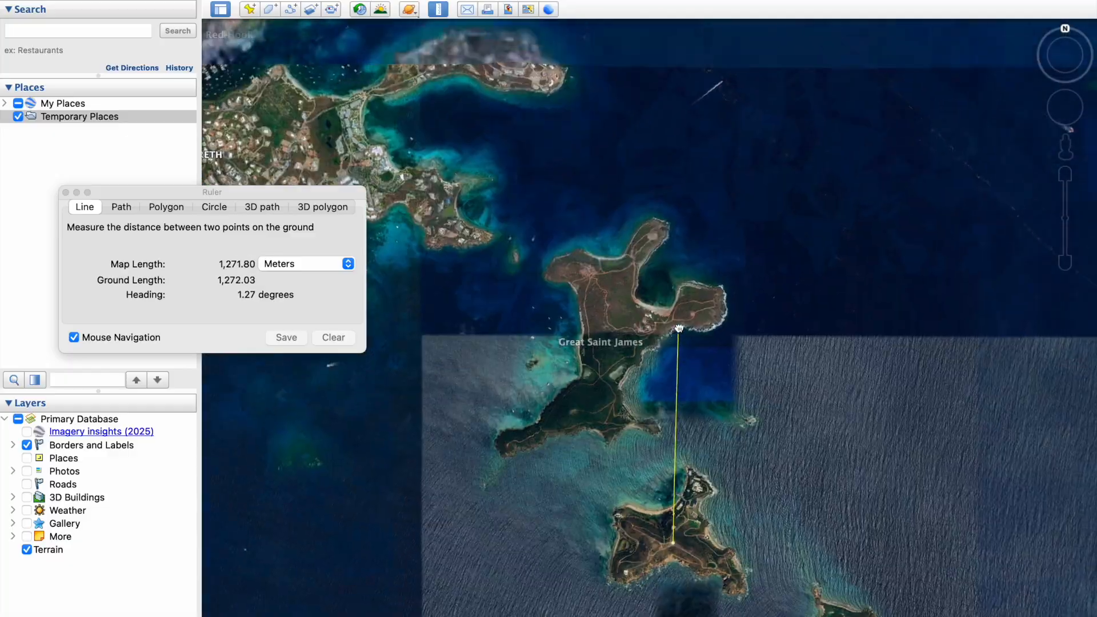
{"action": "scroll", "coordinate": [679, 329], "scroll_direction": "up", "scroll_amount": 8}
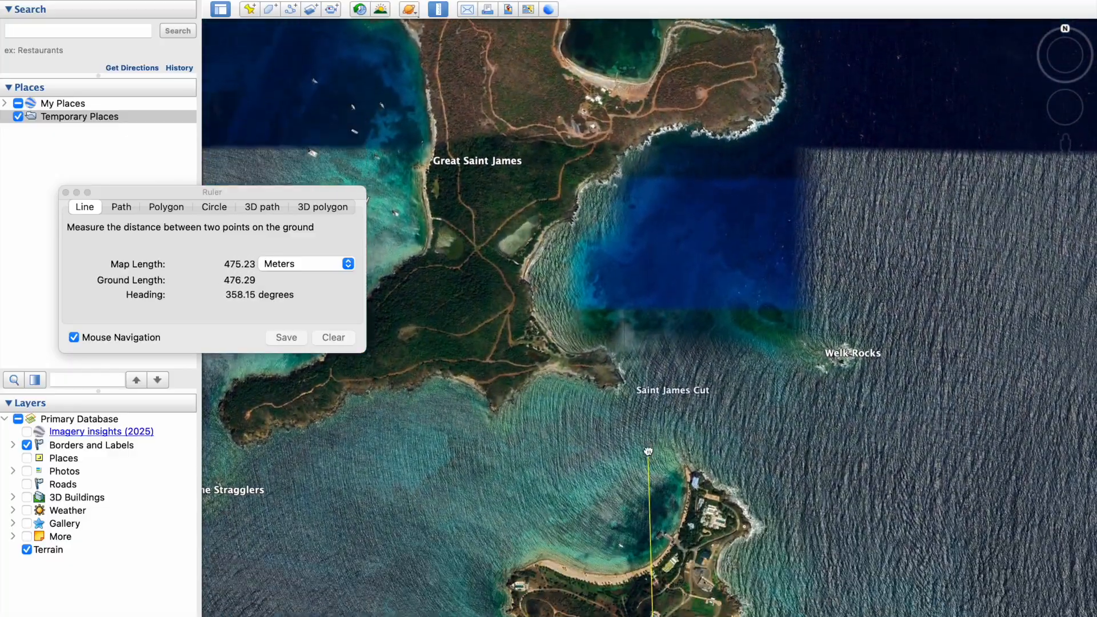
{"action": "scroll", "coordinate": [640, 365], "scroll_direction": "up", "scroll_amount": 8}
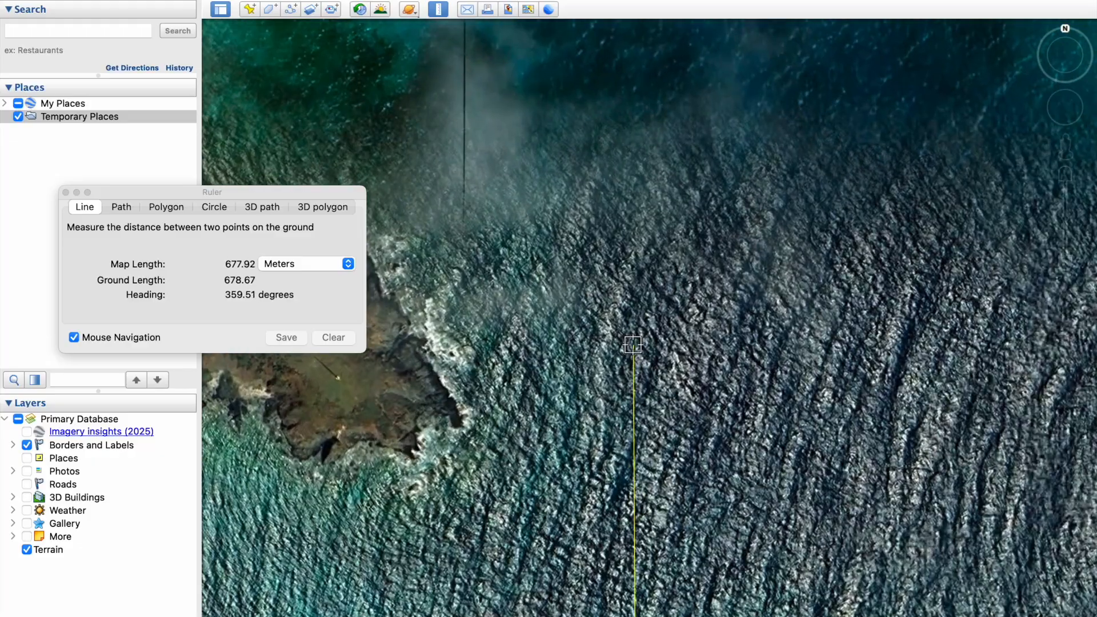
{"action": "left_click_drag", "start_coordinate": [630, 446], "coordinate": [620, 270]}
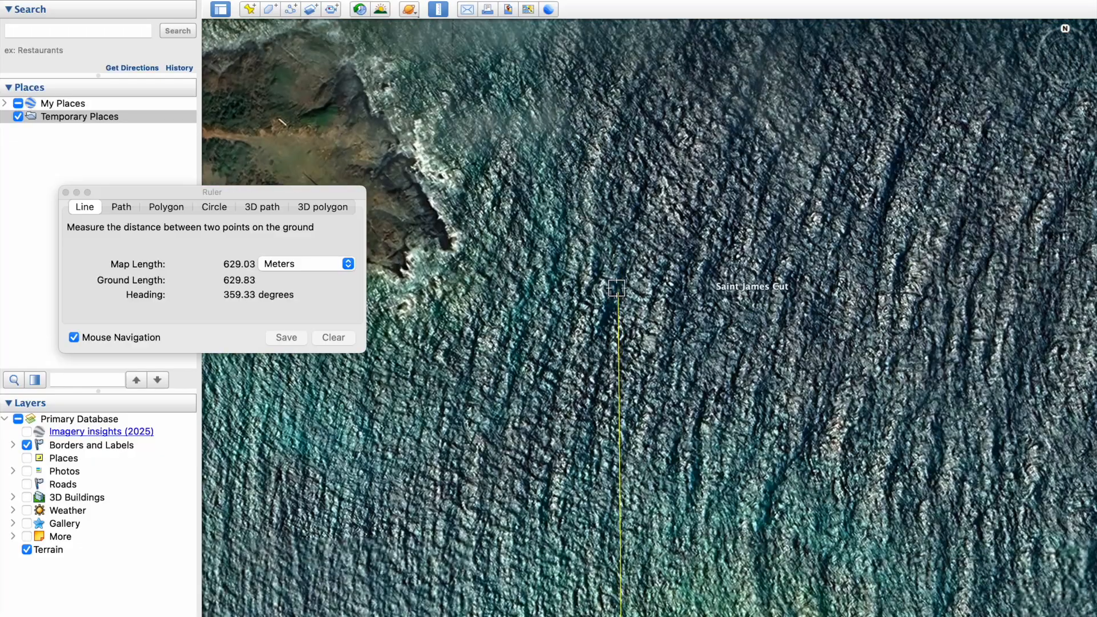
{"action": "scroll", "coordinate": [617, 292], "scroll_direction": "up", "scroll_amount": 5}
{"action": "scroll", "coordinate": [624, 288], "scroll_direction": "up", "scroll_amount": 5}
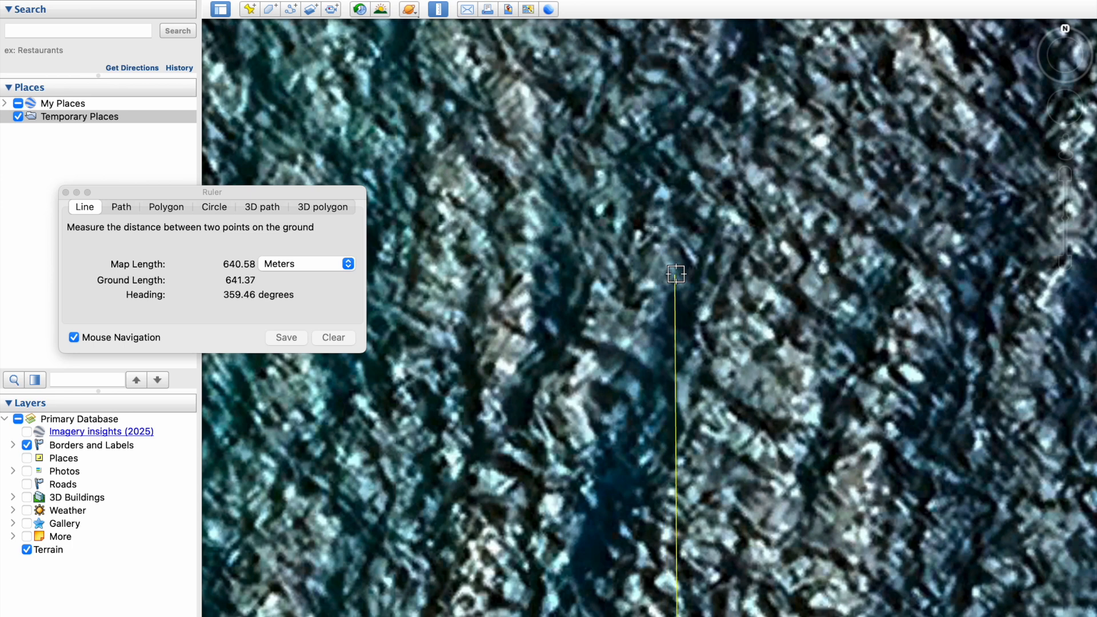
{"action": "left_click_drag", "start_coordinate": [698, 269], "coordinate": [601, 275]}
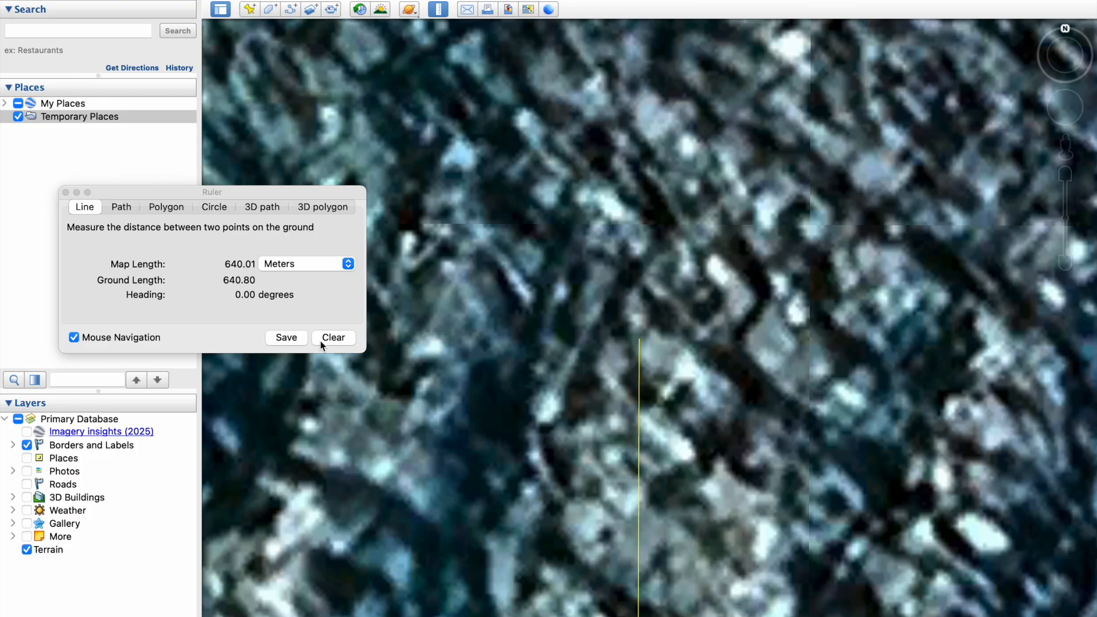
- Save the 640 m north line, then measure and save a second line of about 1,280 m
{"action": "left_click", "coordinate": [286, 337]}
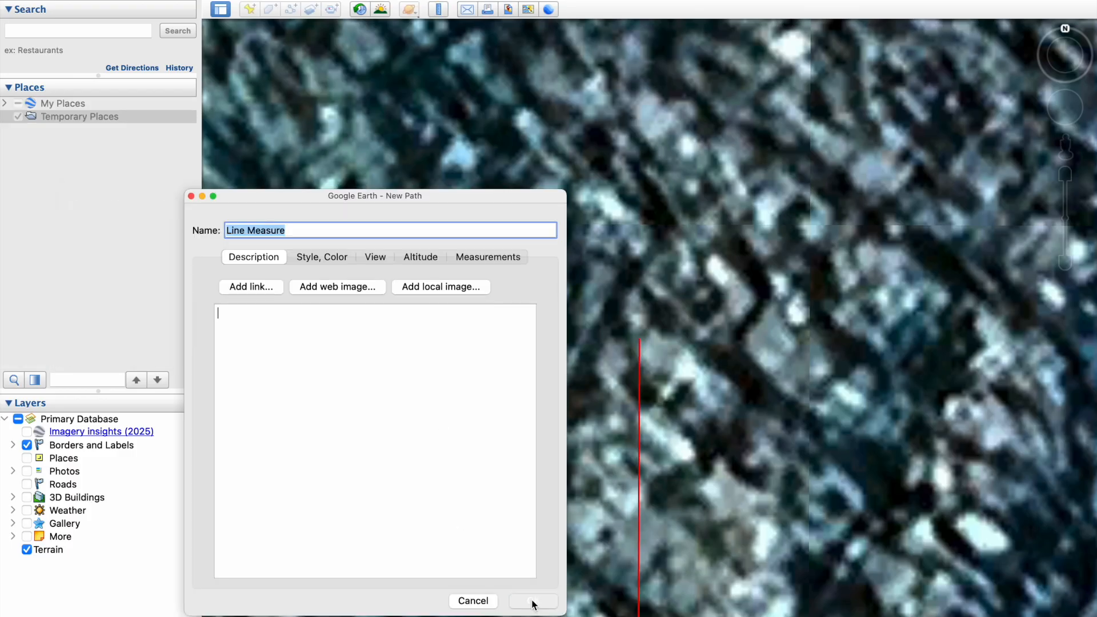
{"action": "left_click", "coordinate": [532, 601]}
{"action": "left_click", "coordinate": [438, 11]}
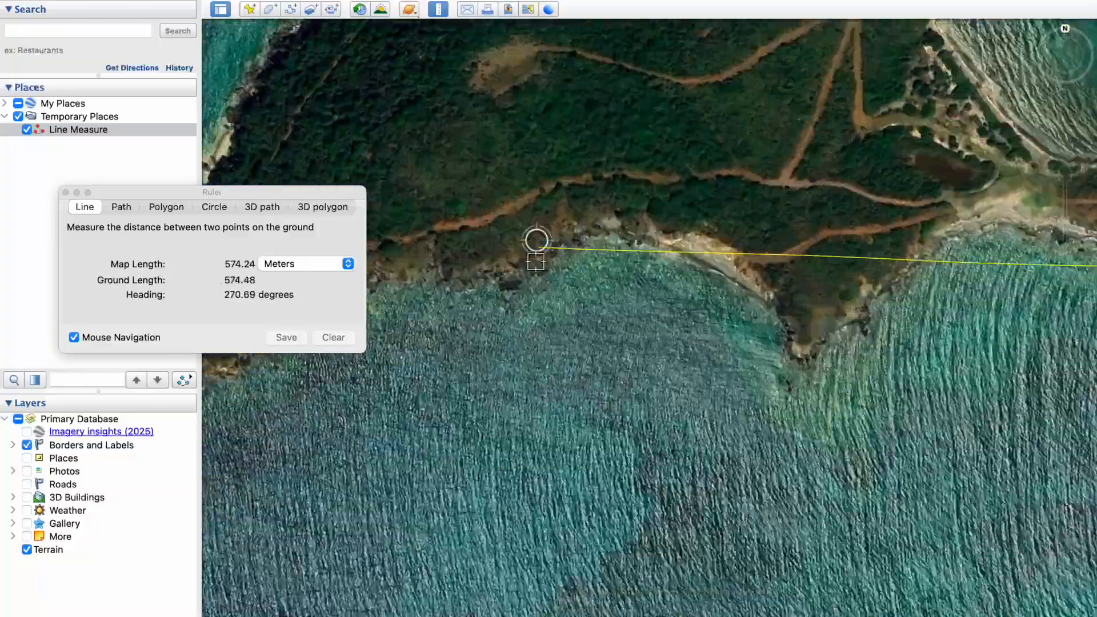
{"action": "scroll", "coordinate": [536, 238], "scroll_direction": "up", "scroll_amount": 5}
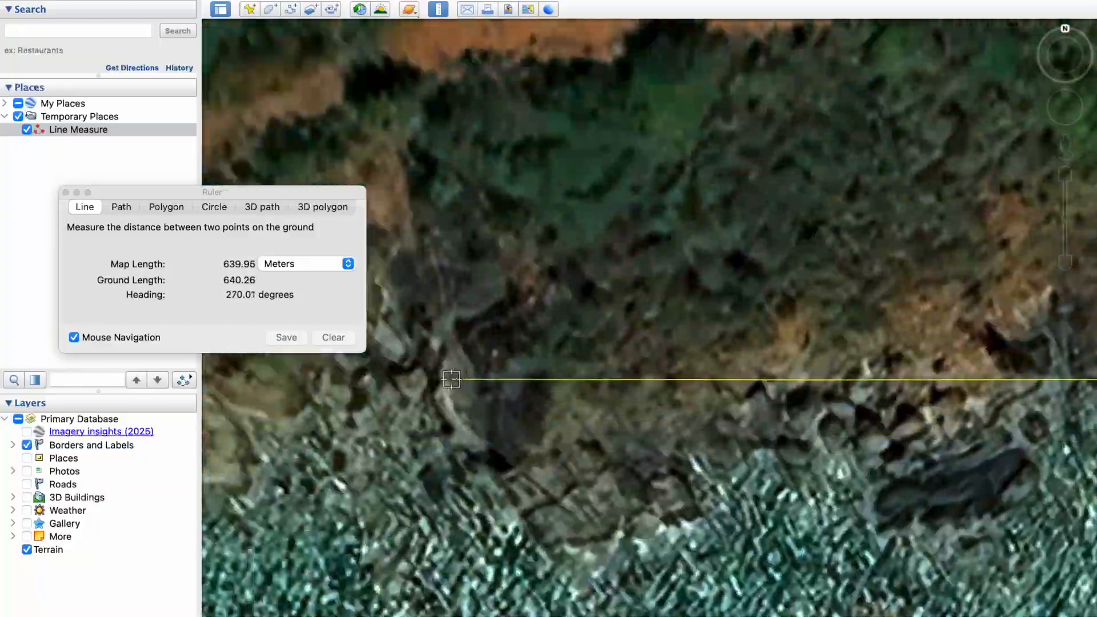
{"action": "scroll", "coordinate": [454, 375], "scroll_direction": "down", "scroll_amount": 3}
{"action": "scroll", "coordinate": [443, 309], "scroll_direction": "down", "scroll_amount": 3}
{"action": "left_click_drag", "start_coordinate": [634, 384], "coordinate": [642, 411]}
{"action": "scroll", "coordinate": [640, 412], "scroll_direction": "up", "scroll_amount": 10}
{"action": "left_click_drag", "start_coordinate": [622, 368], "coordinate": [521, 510]}
{"action": "left_click", "coordinate": [287, 337]}
{"action": "left_click", "coordinate": [531, 600]}
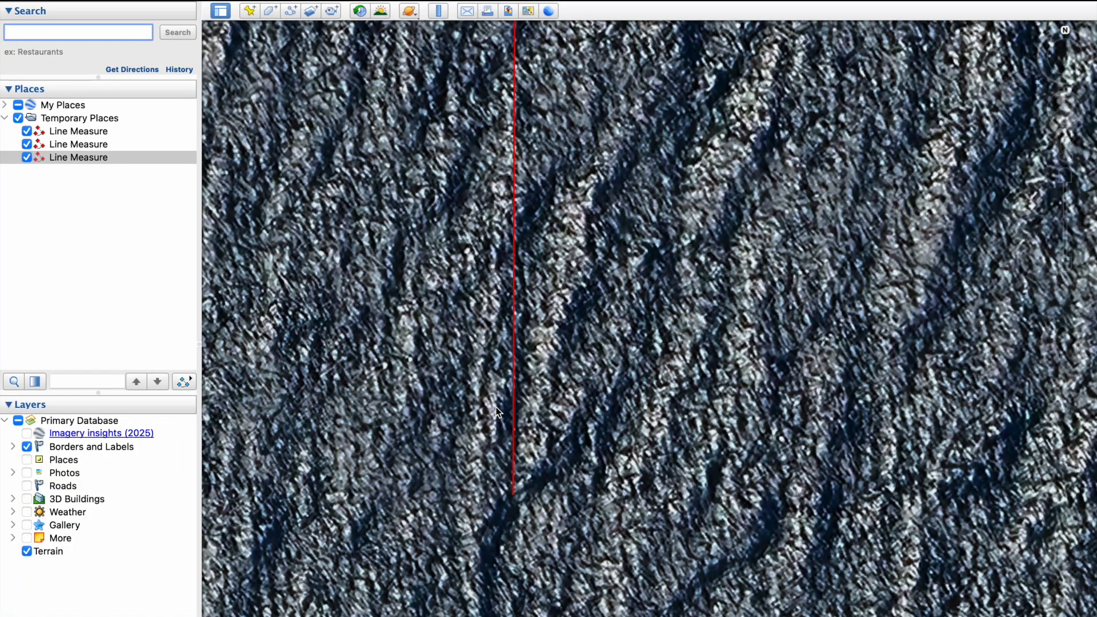
- Toggle terrain relief off and on to inspect the red lines, then save the latest line
{"action": "left_click", "coordinate": [28, 552]}
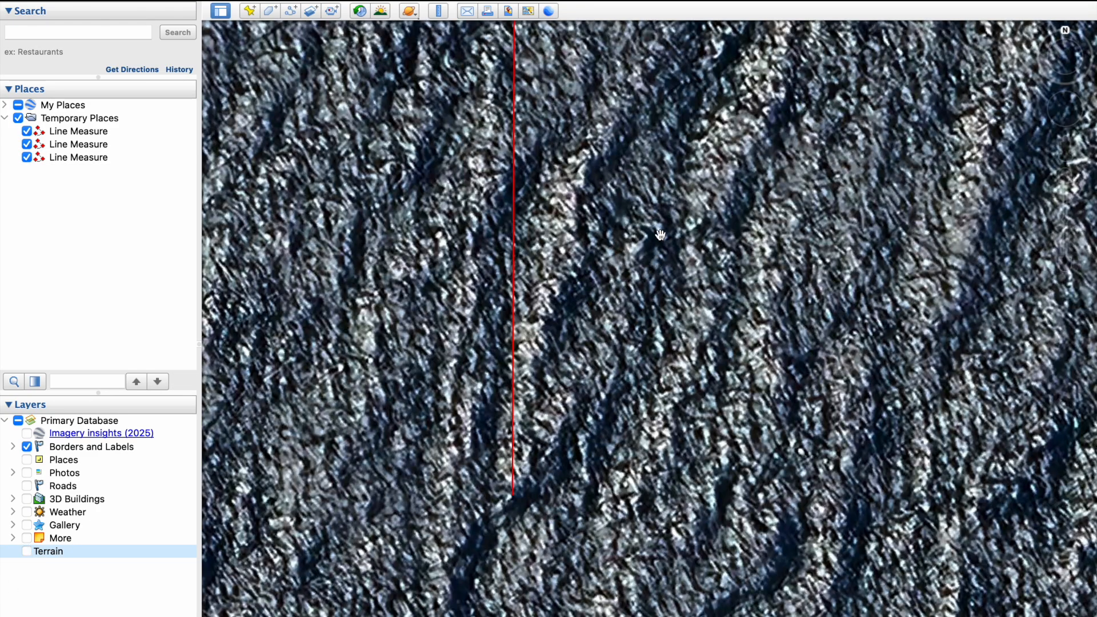
{"action": "left_click_drag", "start_coordinate": [661, 235], "coordinate": [666, 268]}
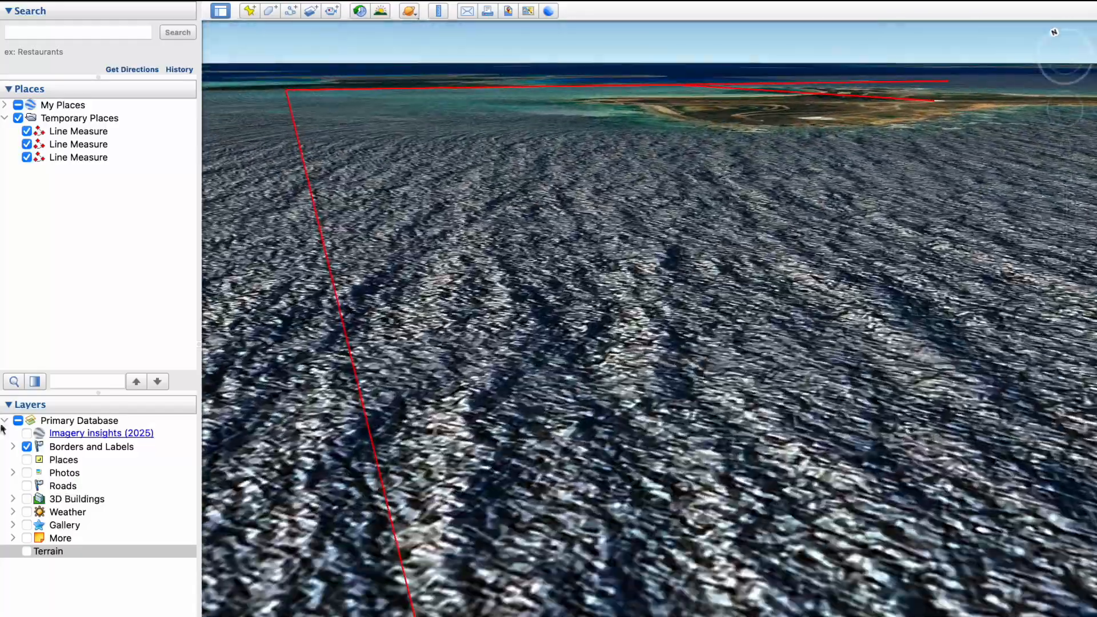
{"action": "left_click", "coordinate": [28, 551]}
{"action": "left_click_drag", "start_coordinate": [578, 375], "coordinate": [598, 238]}
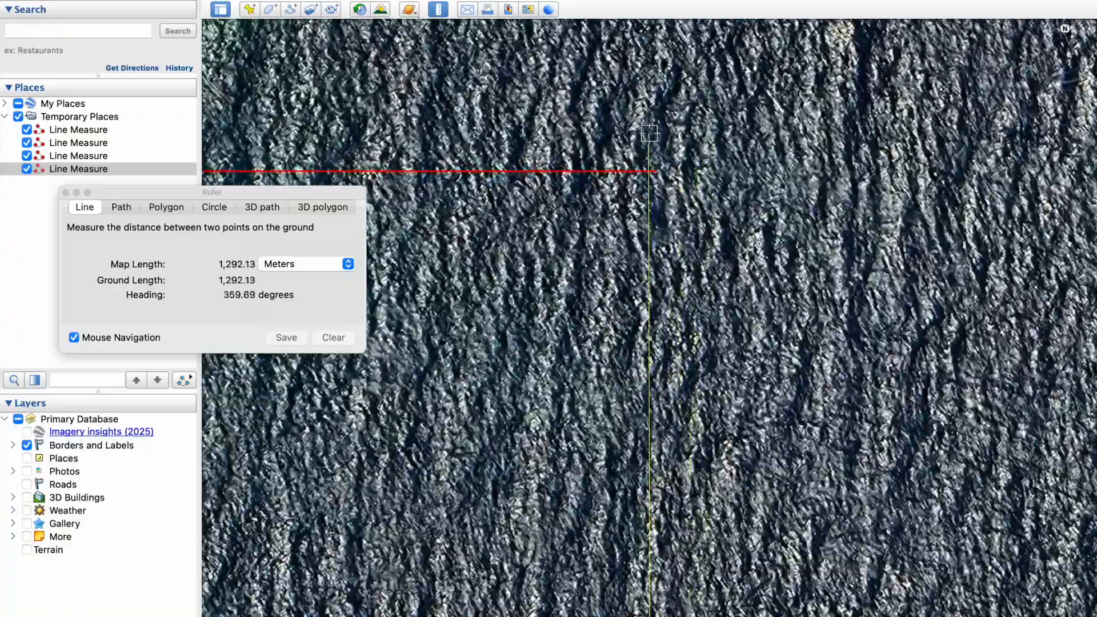
{"action": "scroll", "coordinate": [649, 133], "scroll_direction": "up", "scroll_amount": 10}
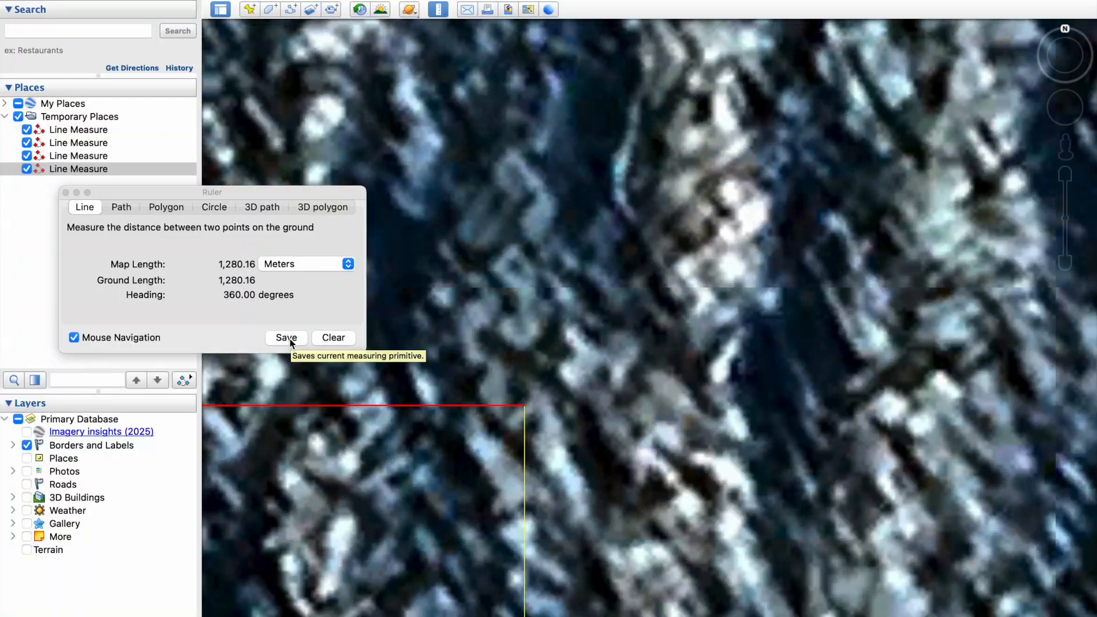
{"action": "left_click", "coordinate": [286, 338]}
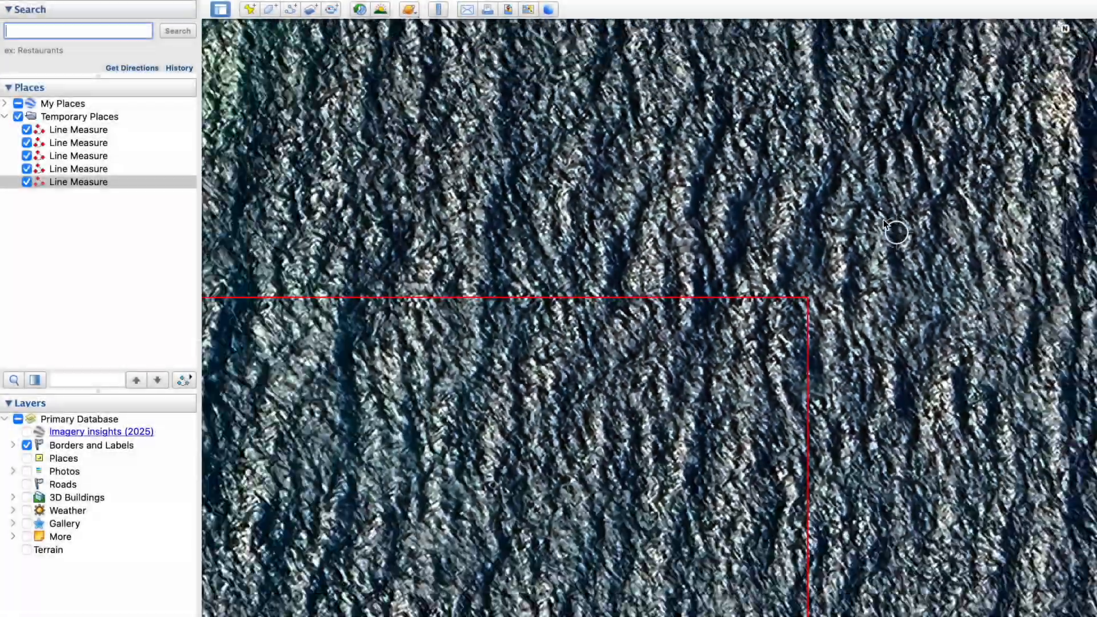
{"action": "scroll", "coordinate": [885, 224], "scroll_direction": "down", "scroll_amount": 10}
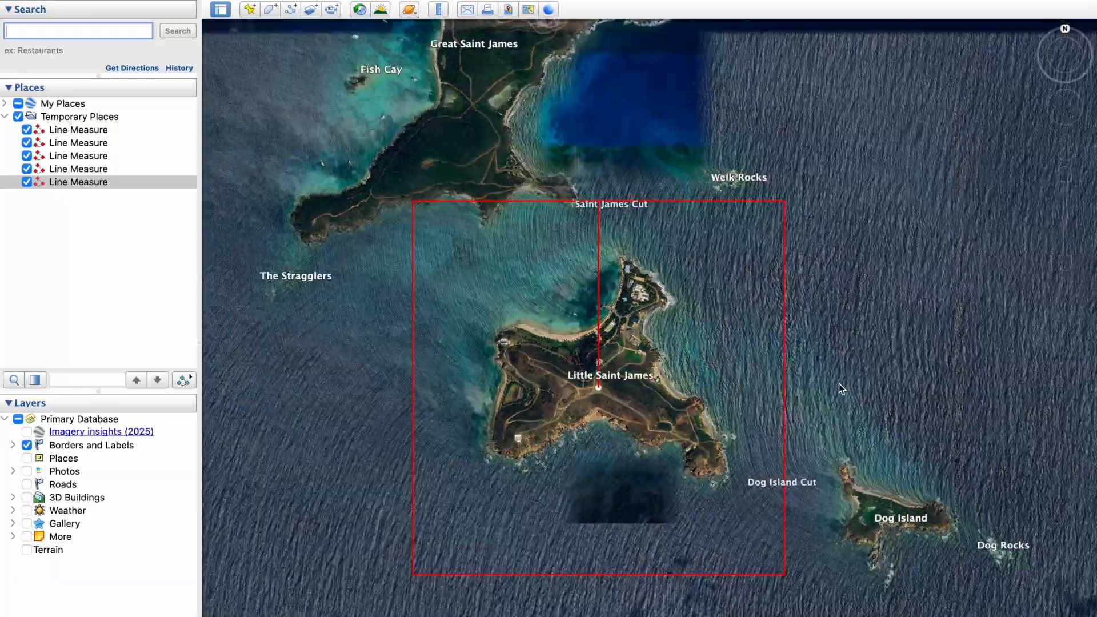
{"action": "left_click_drag", "start_coordinate": [839, 387], "coordinate": [853, 340]}
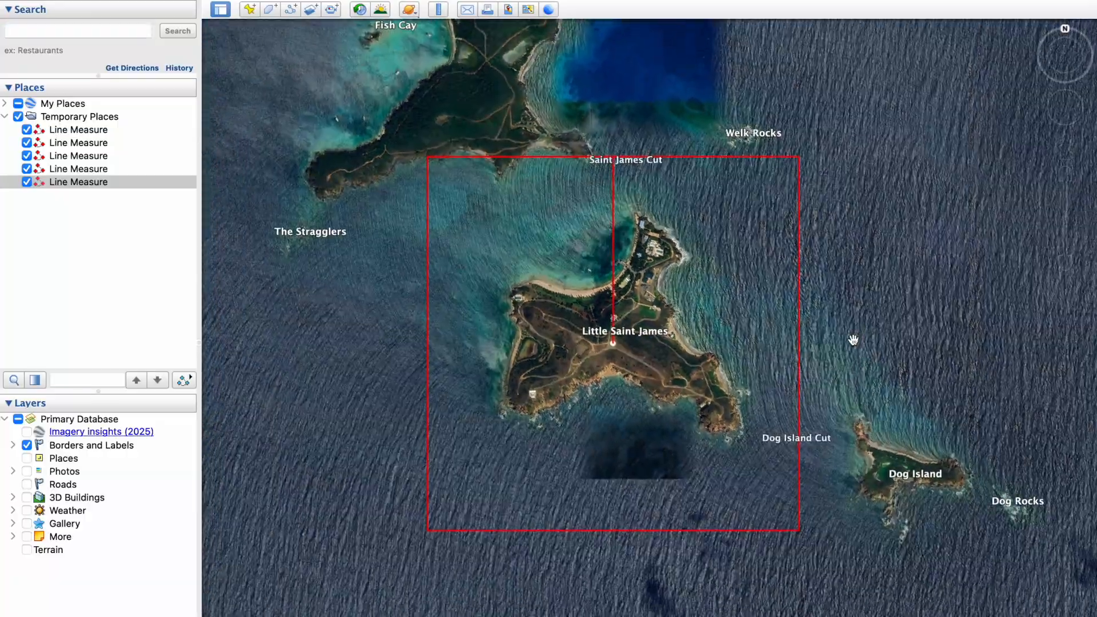
- Switch the Ruler to the Polygon tab and zoom in on the red square
{"action": "left_click", "coordinate": [438, 10]}
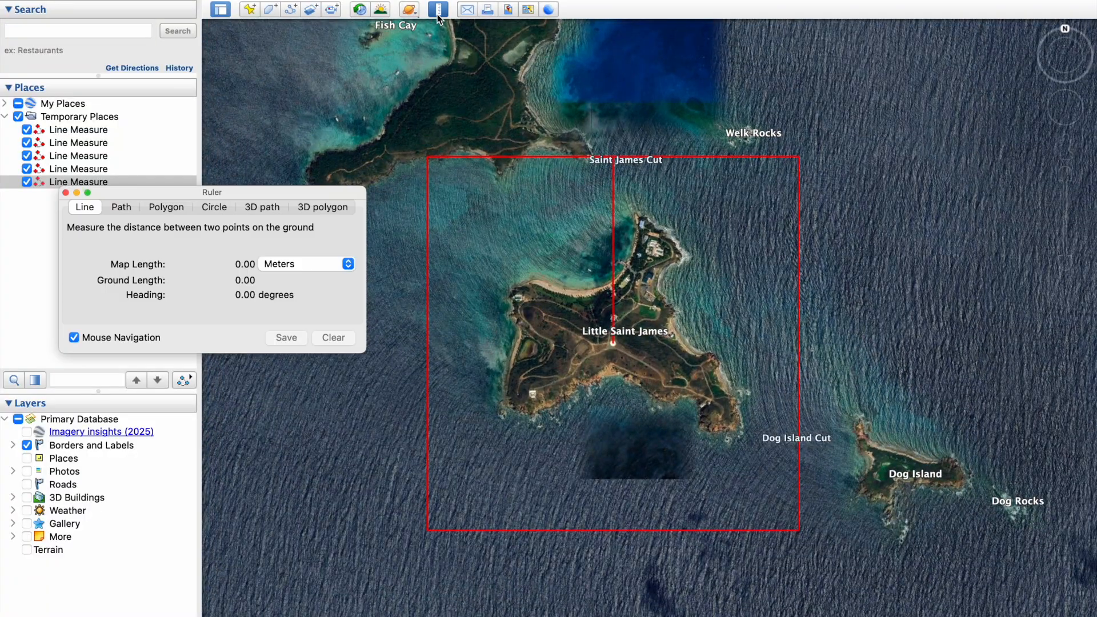
{"action": "left_click", "coordinate": [175, 209]}
{"action": "scroll", "coordinate": [440, 227], "scroll_direction": "up", "scroll_amount": 2}
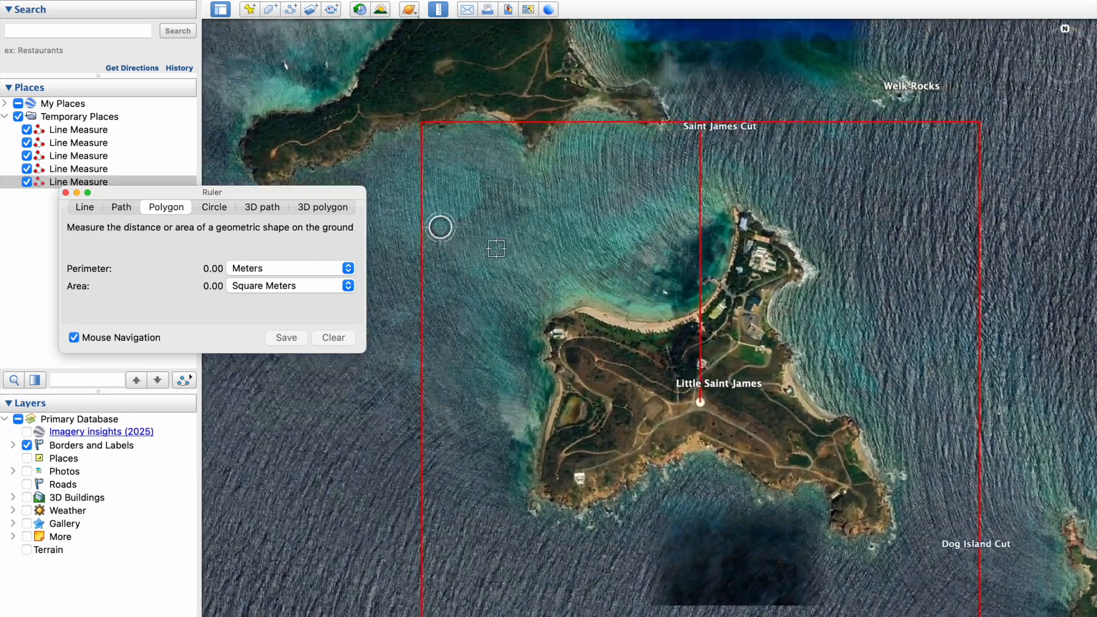
{"action": "scroll", "coordinate": [496, 248], "scroll_direction": "up", "scroll_amount": 5}
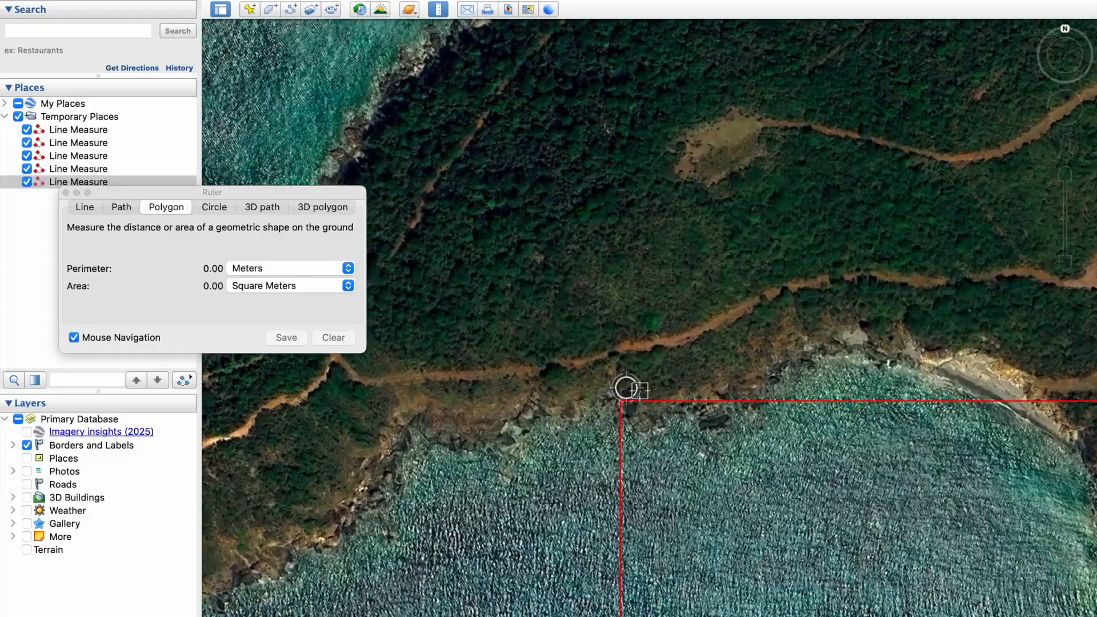
{"action": "scroll", "coordinate": [627, 389], "scroll_direction": "up", "scroll_amount": 4}
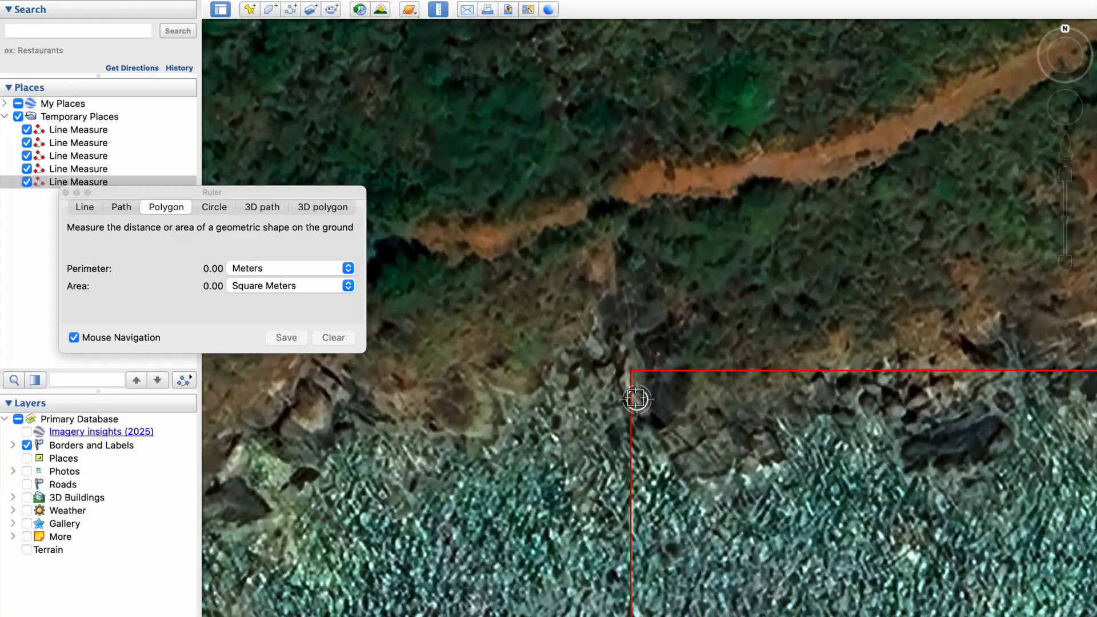
{"action": "scroll", "coordinate": [636, 399], "scroll_direction": "up", "scroll_amount": 4}
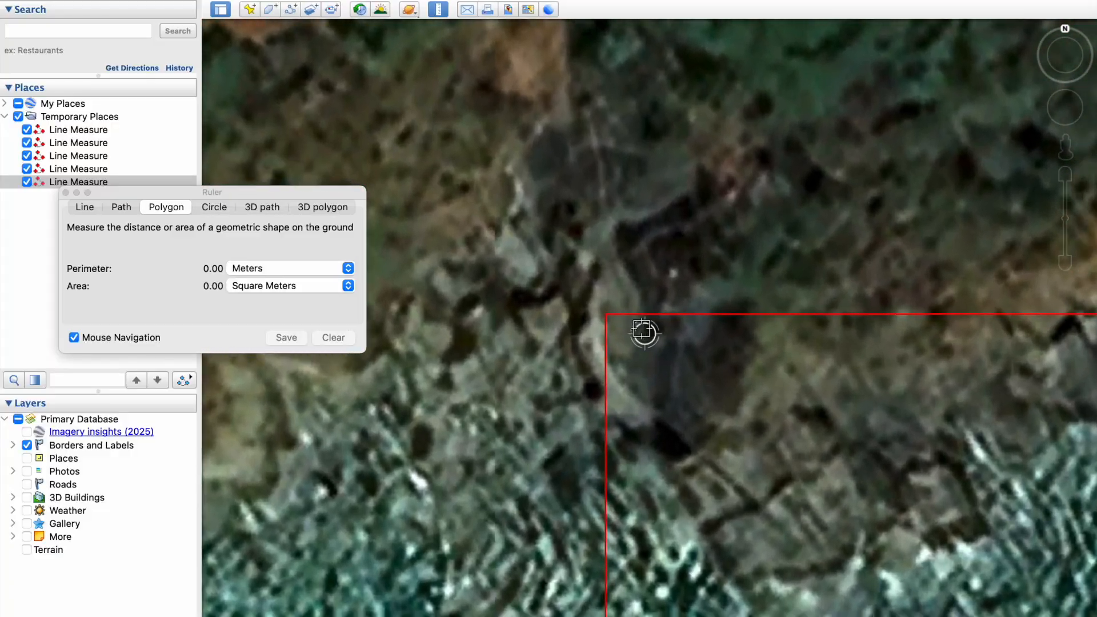
{"action": "scroll", "coordinate": [644, 332], "scroll_direction": "up", "scroll_amount": 4}
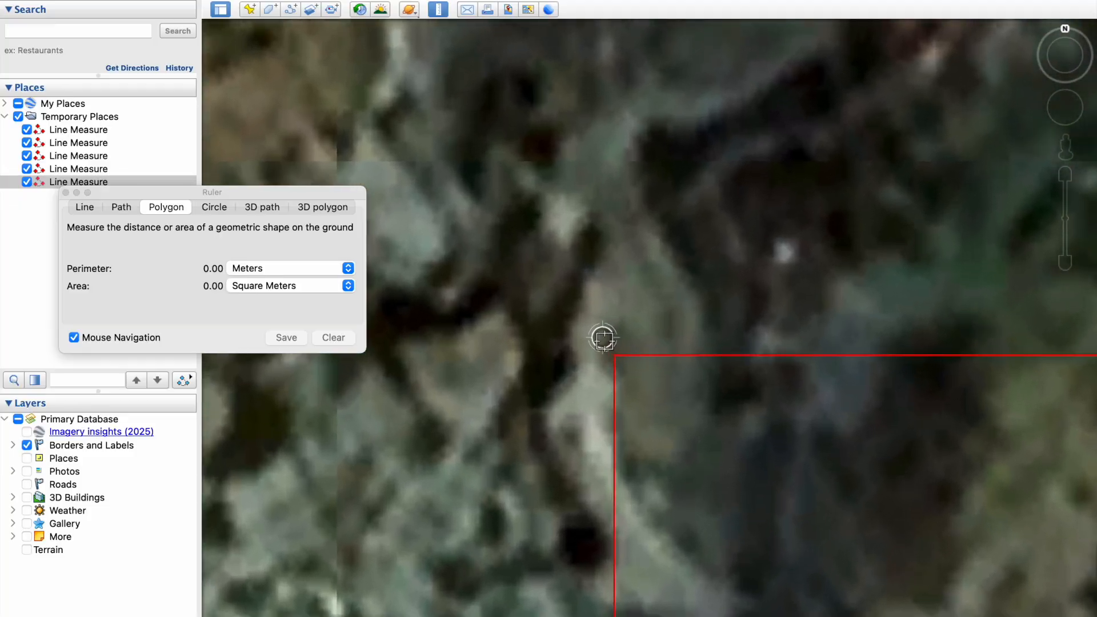
{"action": "scroll", "coordinate": [604, 339], "scroll_direction": "up", "scroll_amount": 4}
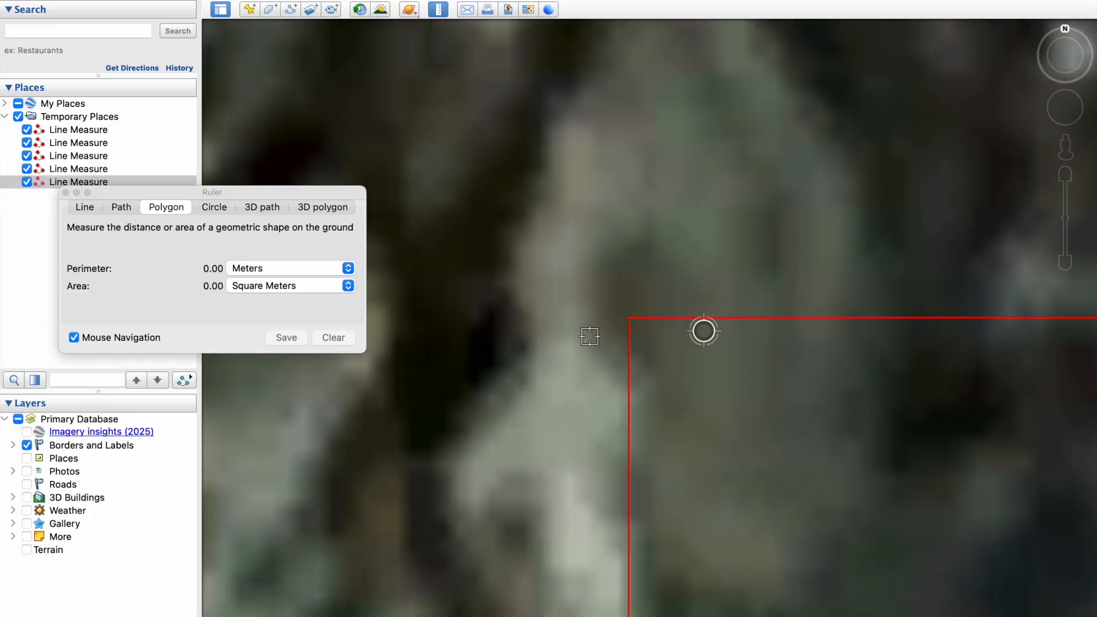
- Trace the red square's corners and save the polygon as little_st_james
{"action": "left_click", "coordinate": [630, 317]}
{"action": "scroll", "coordinate": [630, 317], "scroll_direction": "down", "scroll_amount": 15}
{"action": "scroll", "coordinate": [700, 326], "scroll_direction": "up", "scroll_amount": 15}
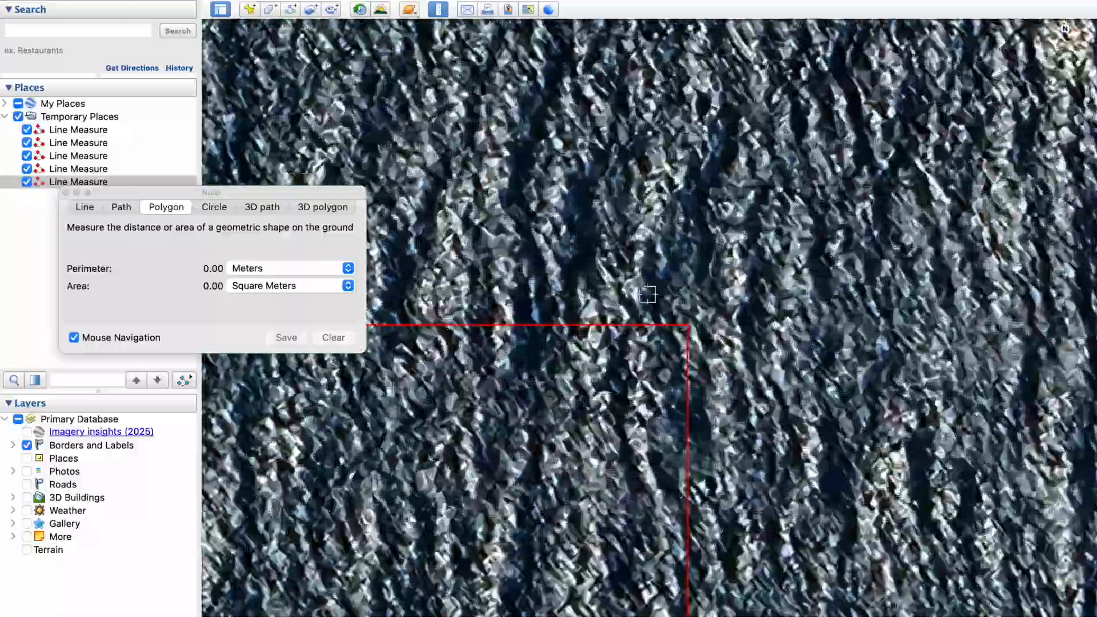
{"action": "left_click", "coordinate": [662, 287]}
{"action": "scroll", "coordinate": [661, 287], "scroll_direction": "down", "scroll_amount": 15}
{"action": "scroll", "coordinate": [808, 455], "scroll_direction": "up", "scroll_amount": 15}
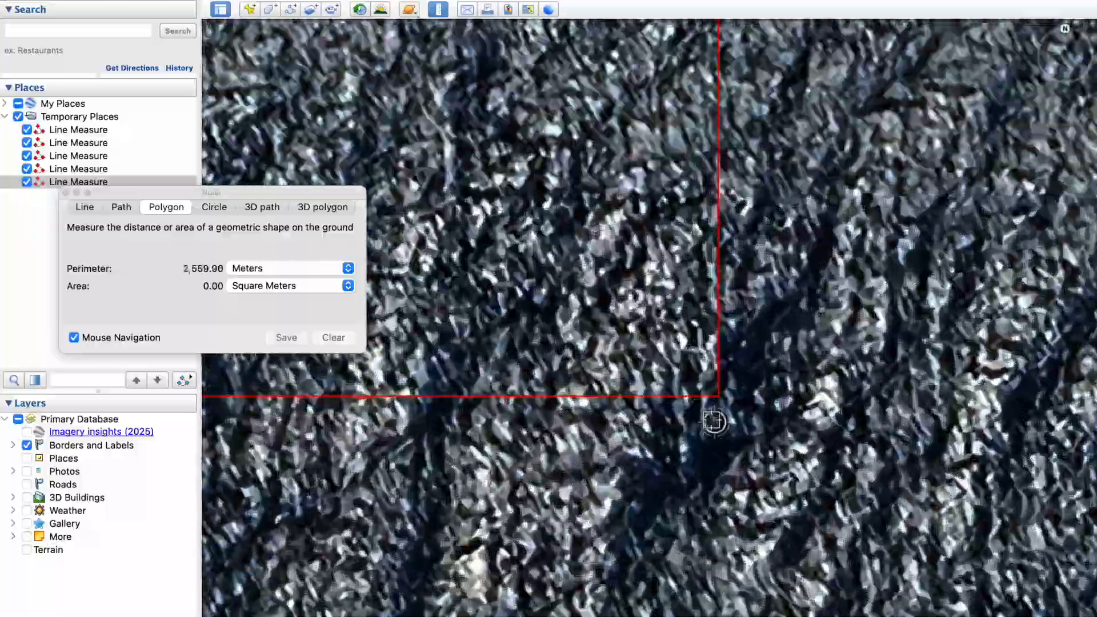
{"action": "left_click", "coordinate": [919, 381]}
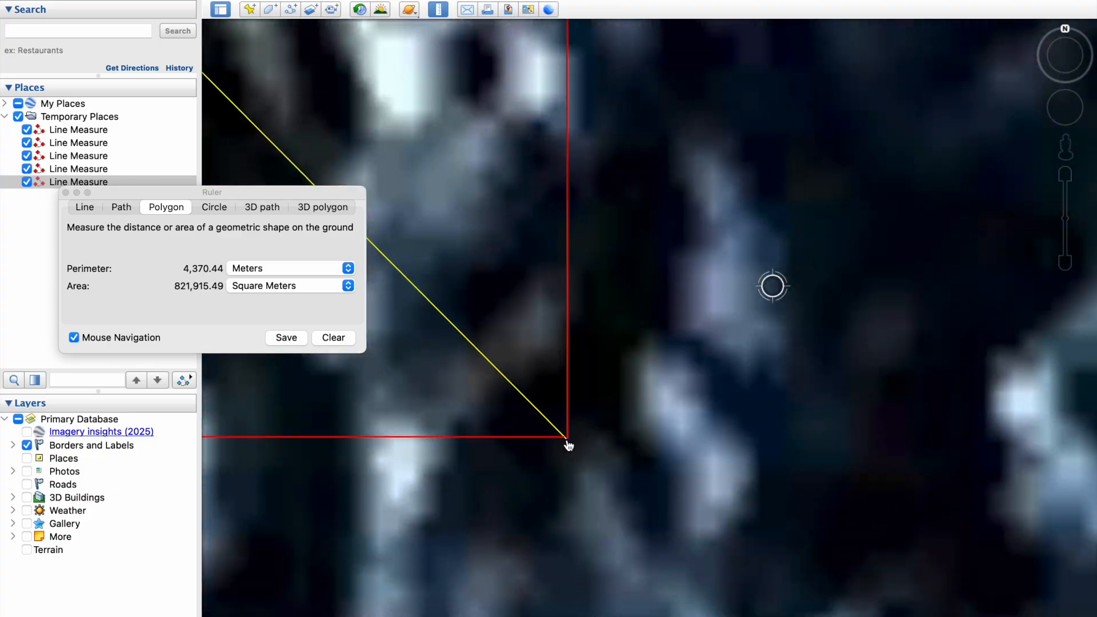
{"action": "scroll", "coordinate": [790, 520], "scroll_direction": "down", "scroll_amount": 15}
{"action": "scroll", "coordinate": [453, 115], "scroll_direction": "up", "scroll_amount": 15}
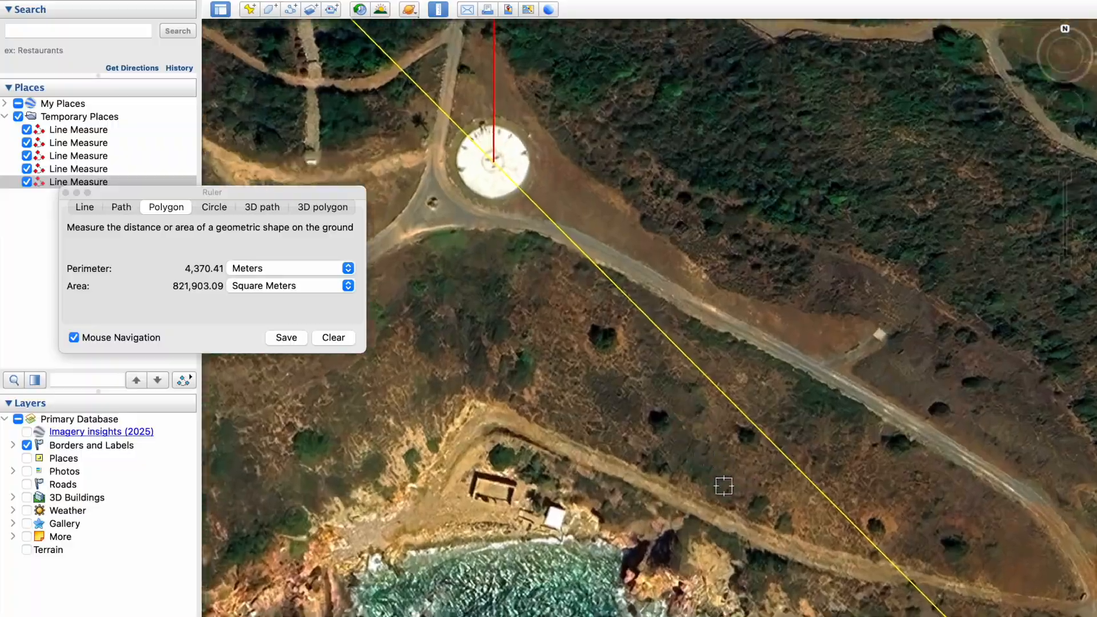
{"action": "scroll", "coordinate": [712, 472], "scroll_direction": "down", "scroll_amount": 10}
{"action": "scroll", "coordinate": [629, 271], "scroll_direction": "up", "scroll_amount": 10}
{"action": "scroll", "coordinate": [641, 457], "scroll_direction": "up", "scroll_amount": 3}
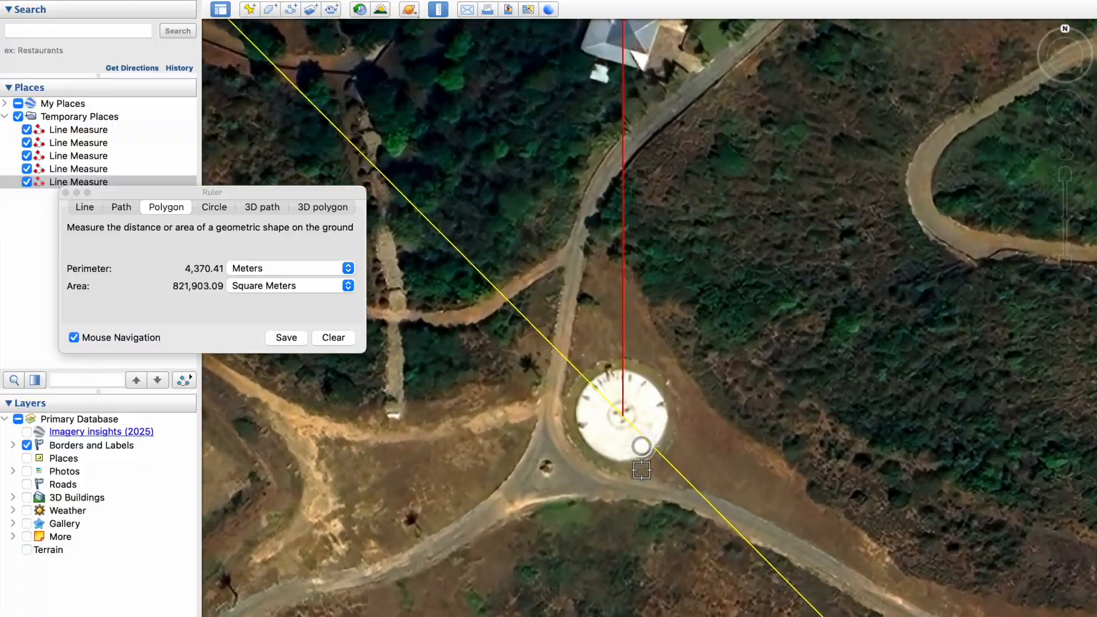
{"action": "scroll", "coordinate": [625, 402], "scroll_direction": "up", "scroll_amount": 2}
{"action": "scroll", "coordinate": [630, 356], "scroll_direction": "down", "scroll_amount": 10}
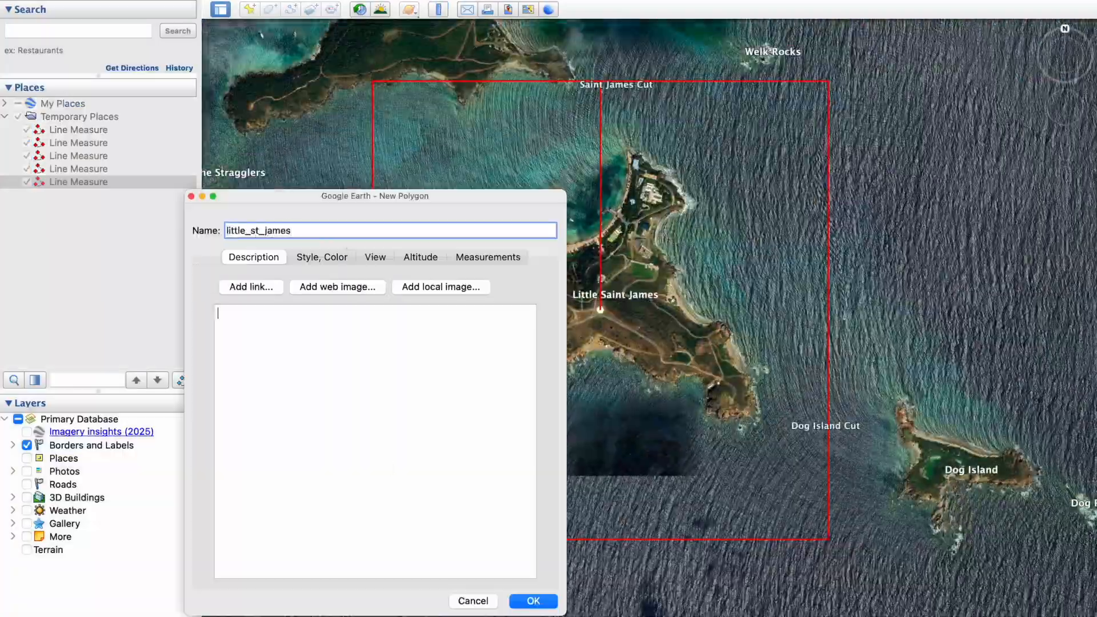
{"action": "key", "text": "Return"}
- Hide the line measures and save little_st_james as a KMZ in Gaming & GIS, replacing the old file
{"action": "double_click", "coordinate": [34, 196]}
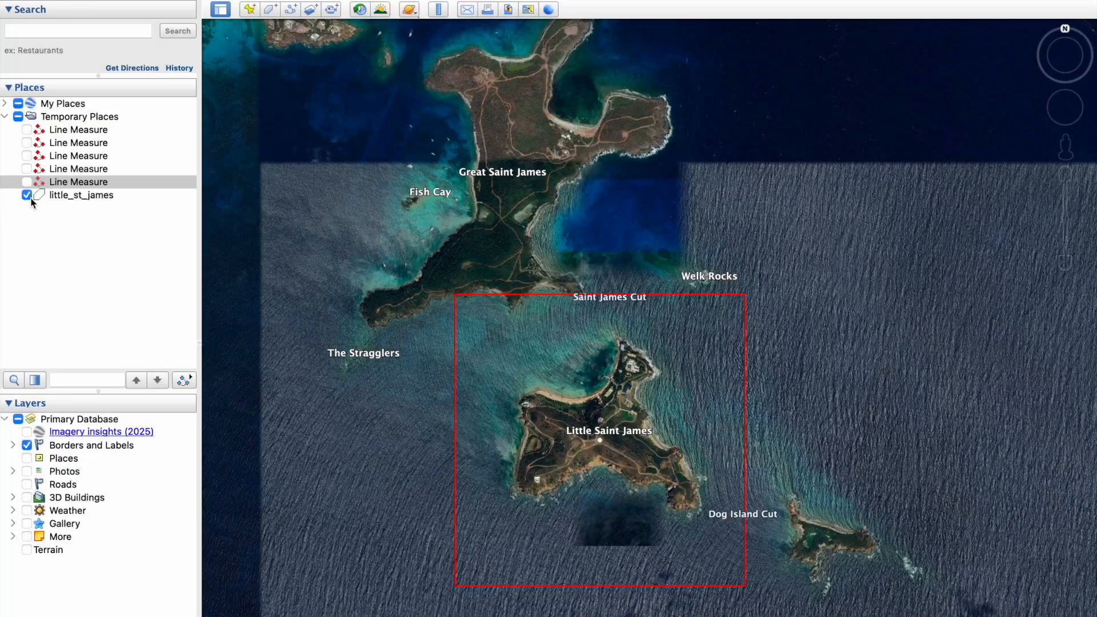
{"action": "left_click", "coordinate": [27, 196]}
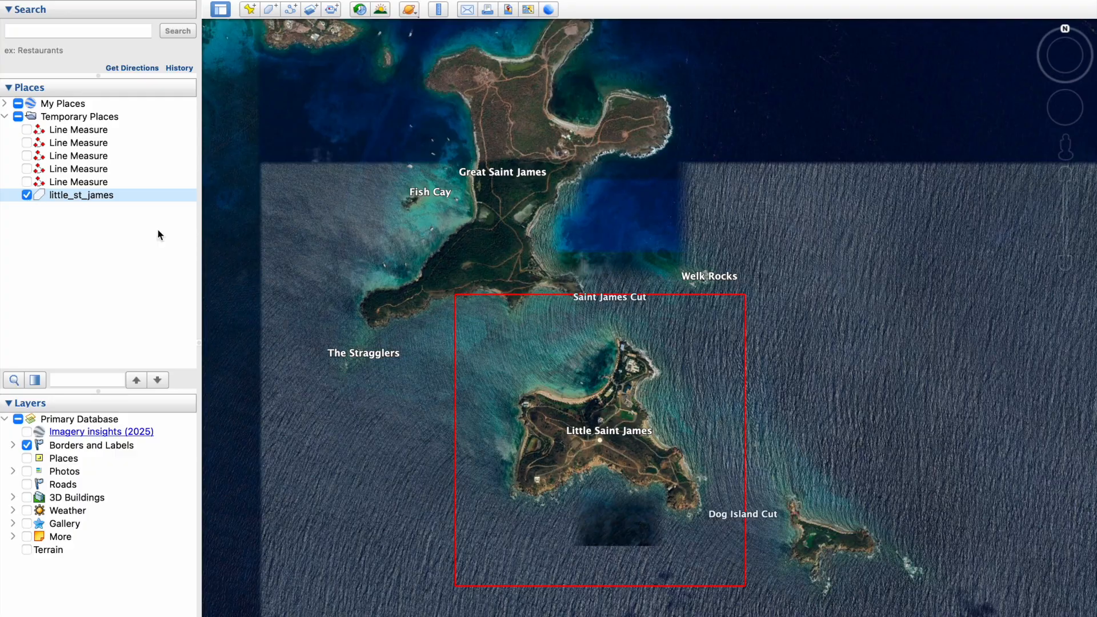
{"action": "right_click", "coordinate": [124, 201]}
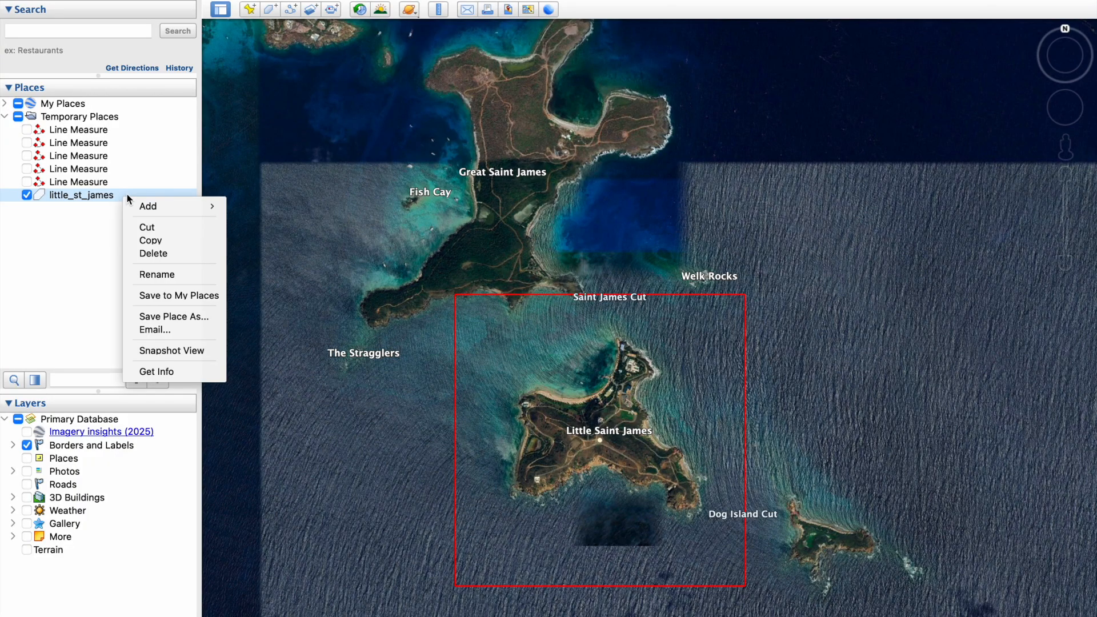
{"action": "left_click", "coordinate": [169, 316]}
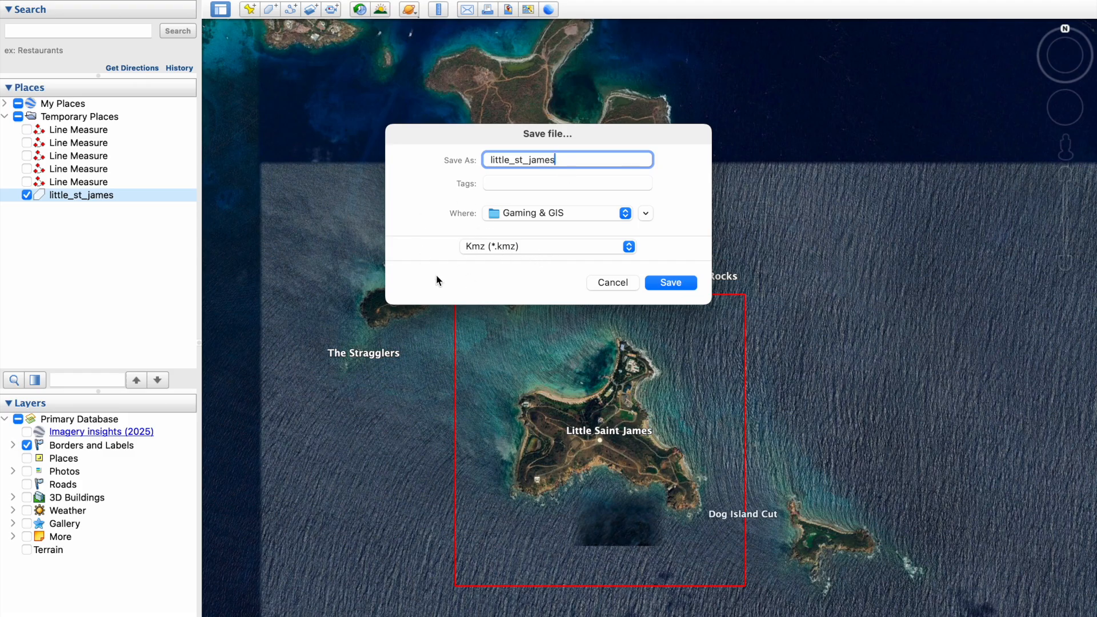
{"action": "left_click", "coordinate": [684, 286]}
{"action": "left_click", "coordinate": [605, 318]}
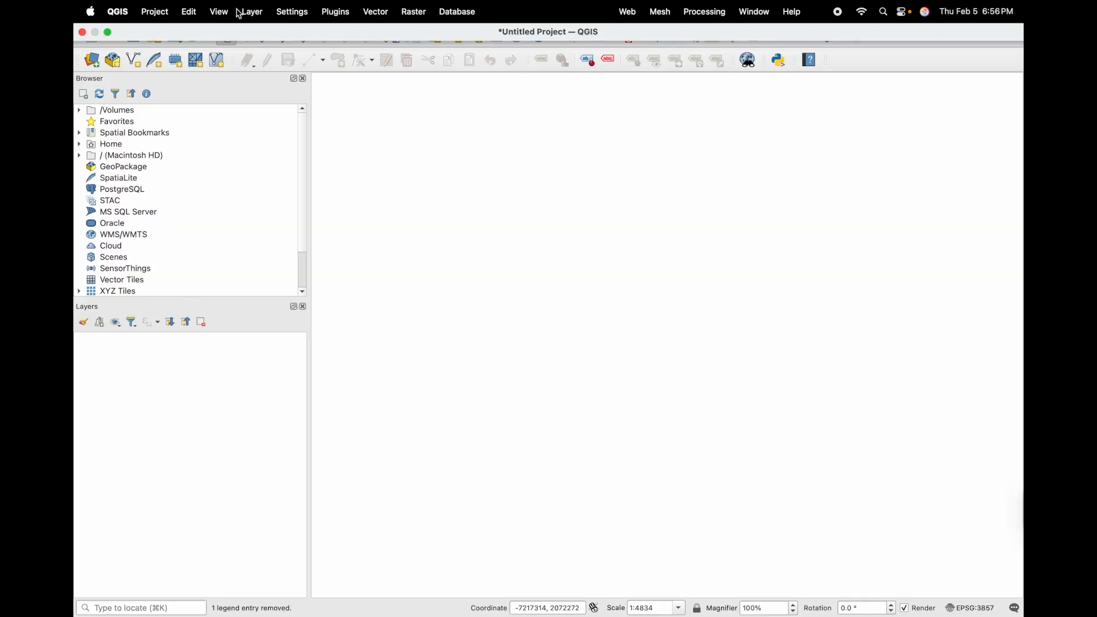
- Add the little_st_jameskmz extent as a vector layer
{"action": "left_click", "coordinate": [253, 14]}
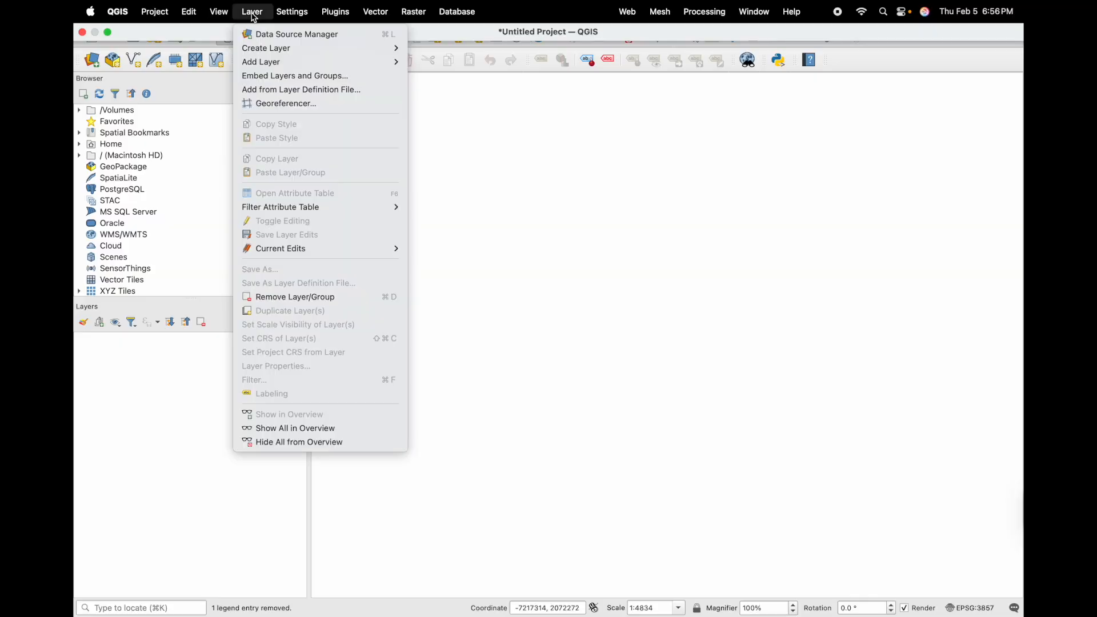
{"action": "mouse_move", "coordinate": [342, 62]}
{"action": "left_click", "coordinate": [460, 64]}
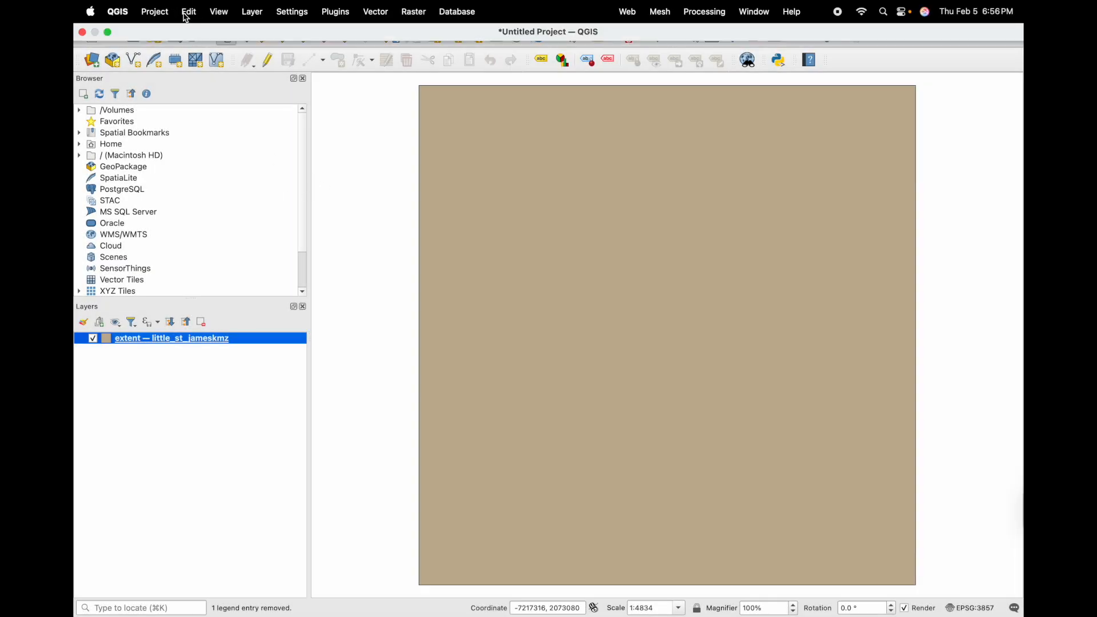
- Add the USVI.tif elevation raster, accepting the first suggested coordinate transformation
{"action": "left_click", "coordinate": [252, 12]}
{"action": "mouse_move", "coordinate": [343, 62]}
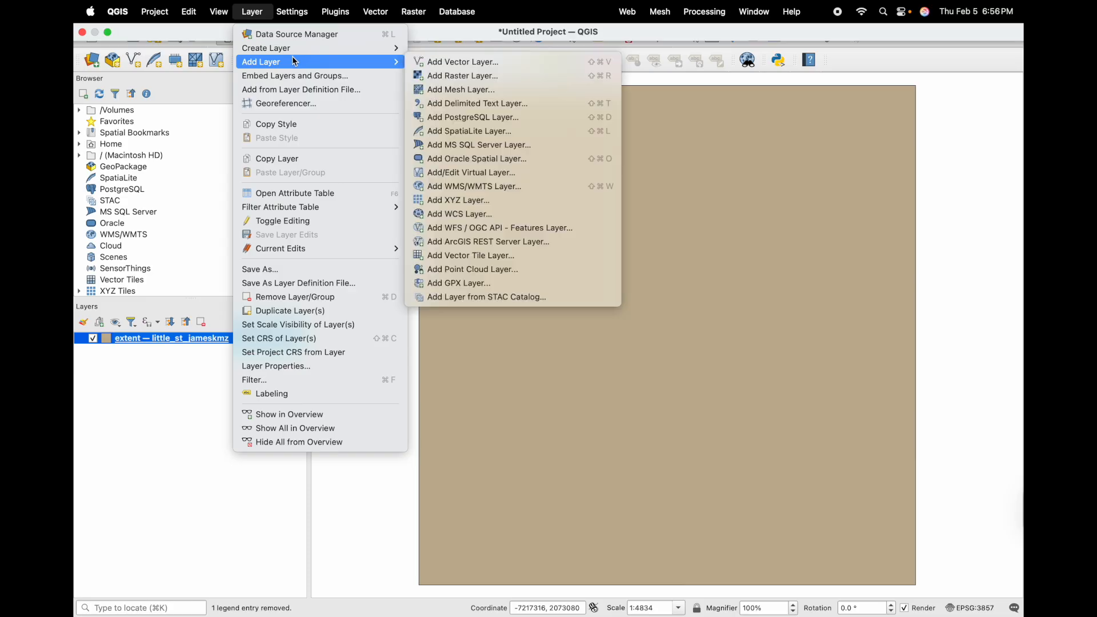
{"action": "left_click", "coordinate": [472, 75]}
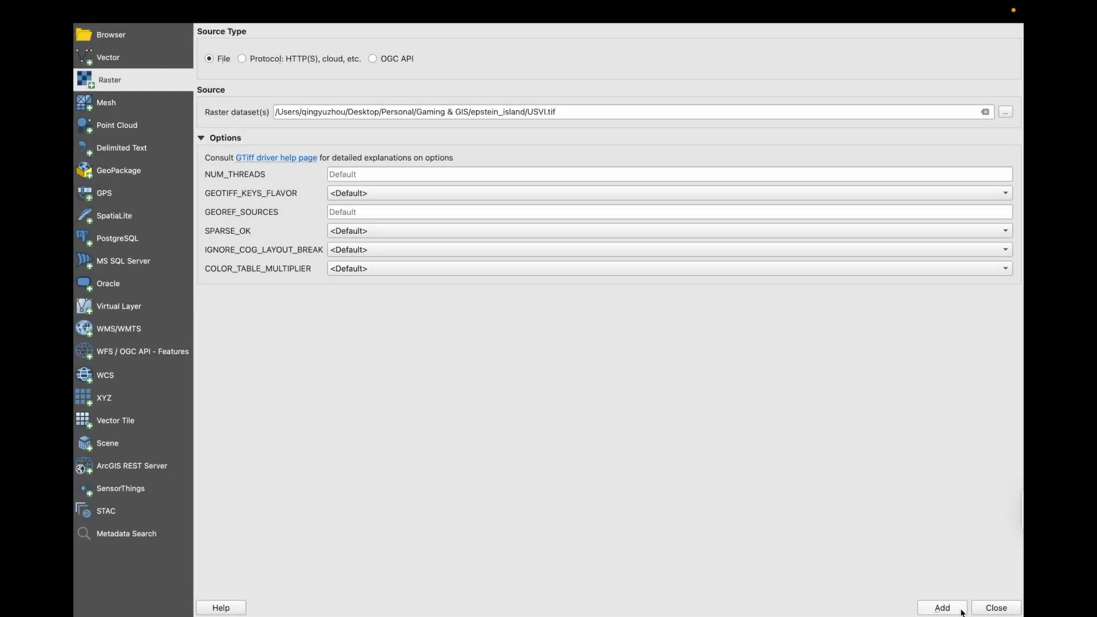
{"action": "left_click", "coordinate": [962, 608]}
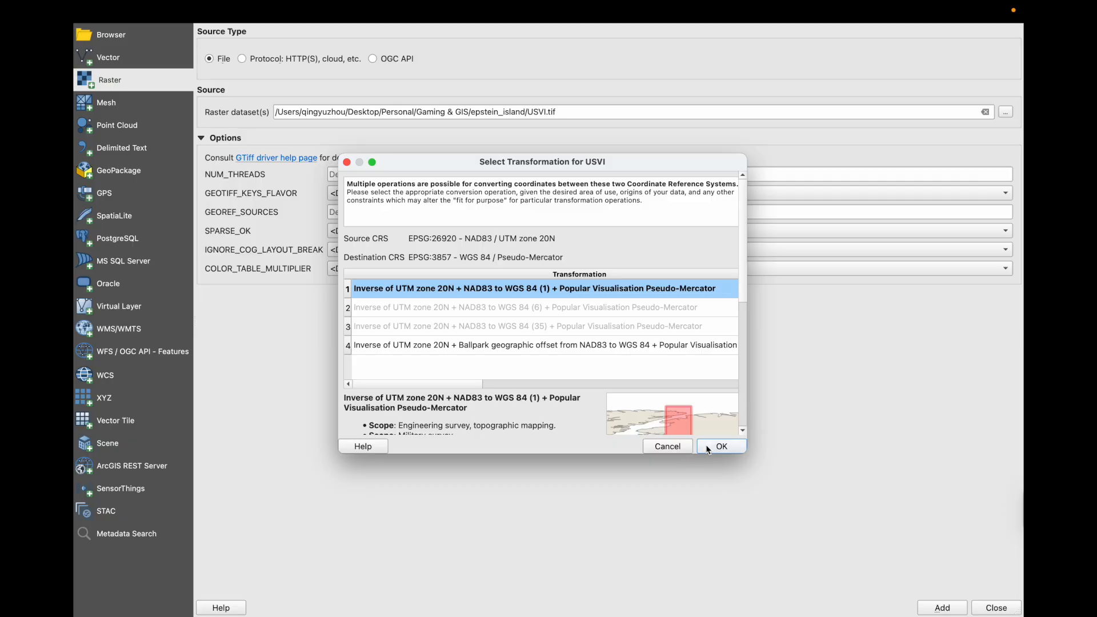
{"action": "left_click", "coordinate": [703, 450]}
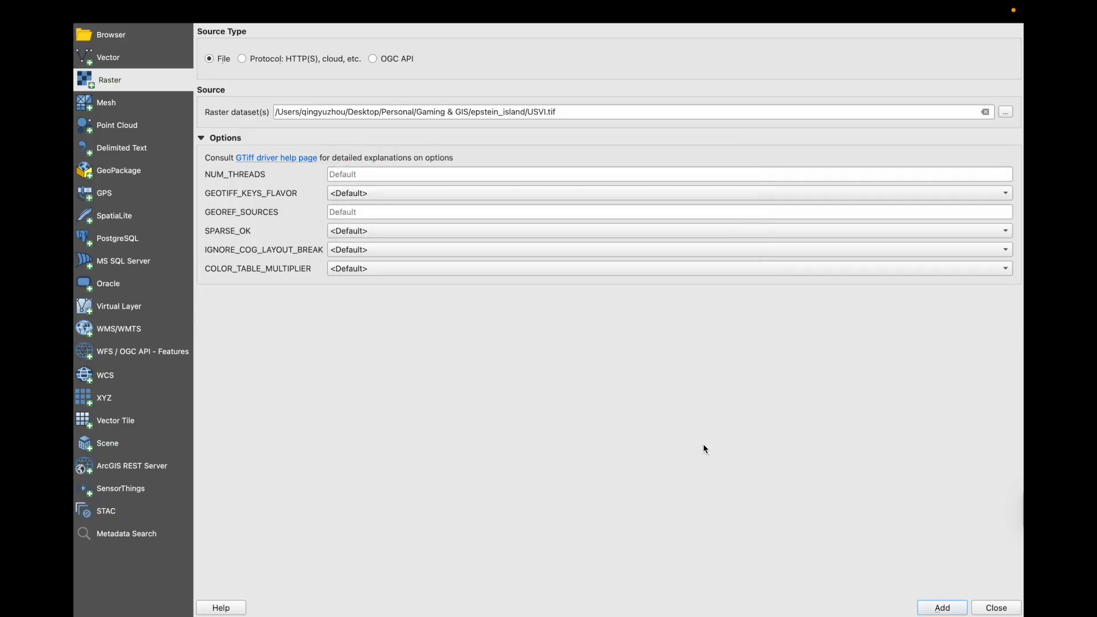
{"action": "left_click", "coordinate": [996, 607]}
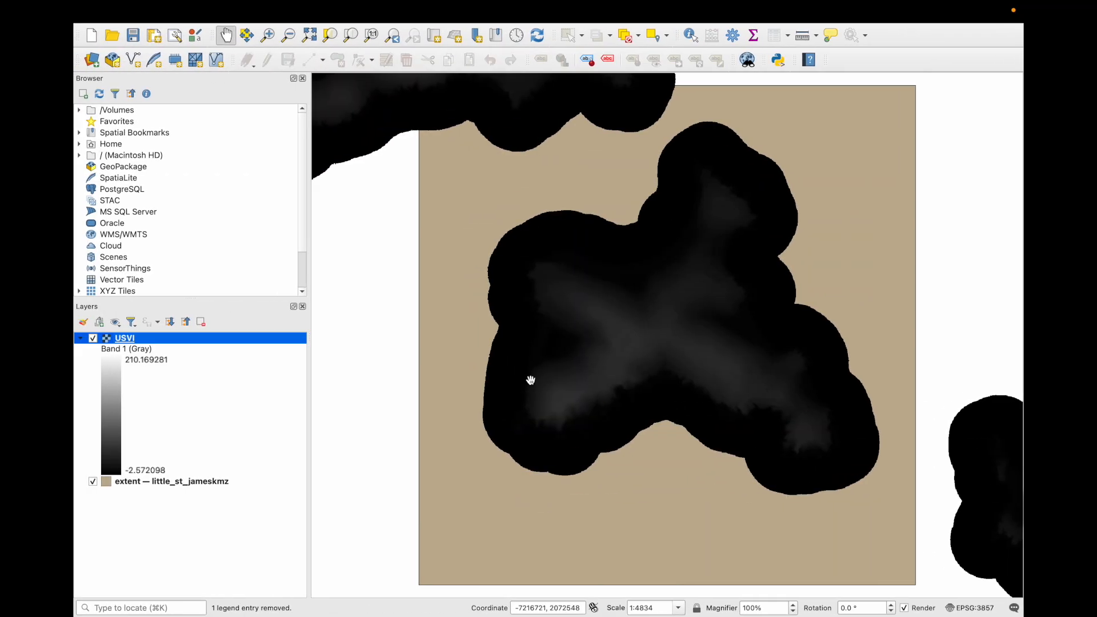
- Set the project CRS to EPSG:3857 WGS 84 / Pseudo-Mercator and frame the extent square
{"action": "scroll", "coordinate": [531, 380], "scroll_direction": "up", "scroll_amount": 2}
{"action": "scroll", "coordinate": [530, 380], "scroll_direction": "down", "scroll_amount": 3}
{"action": "scroll", "coordinate": [555, 393], "scroll_direction": "down", "scroll_amount": 2}
{"action": "scroll", "coordinate": [555, 393], "scroll_direction": "up", "scroll_amount": 3}
{"action": "scroll", "coordinate": [644, 354], "scroll_direction": "down", "scroll_amount": 1}
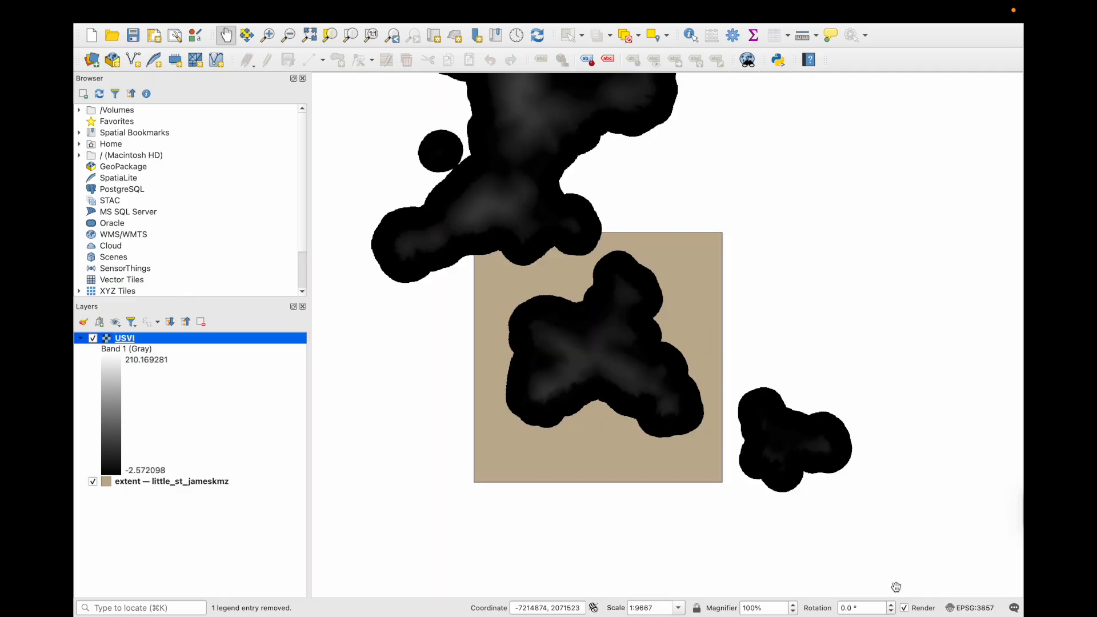
{"action": "left_click", "coordinate": [970, 608]}
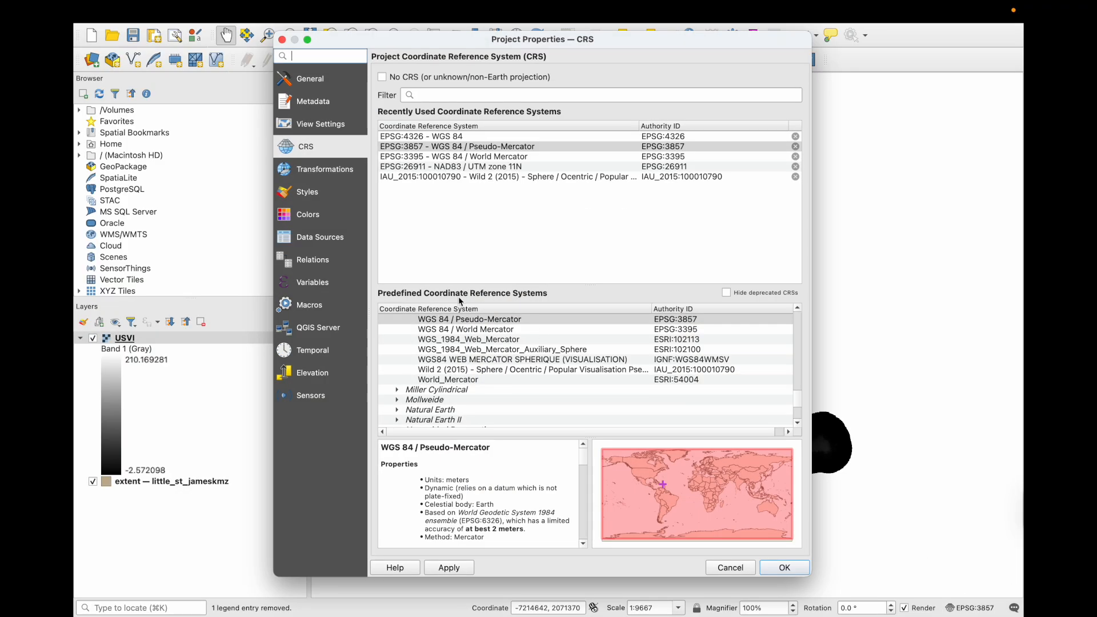
{"action": "left_click", "coordinate": [431, 148]}
{"action": "left_click", "coordinate": [772, 571]}
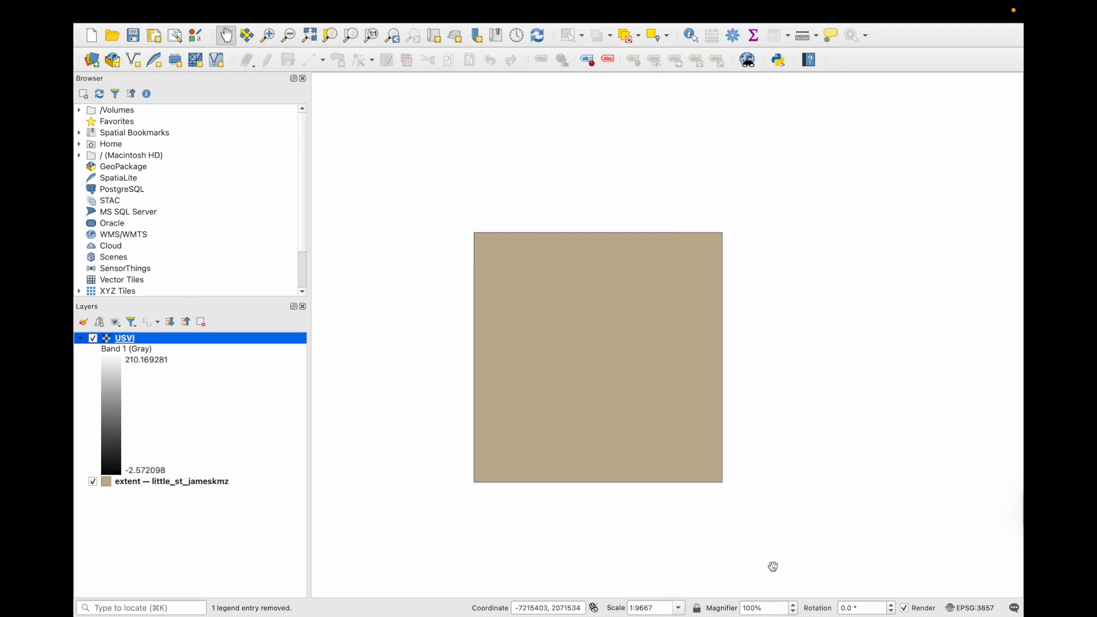
{"action": "left_click_drag", "start_coordinate": [727, 314], "coordinate": [727, 365]}
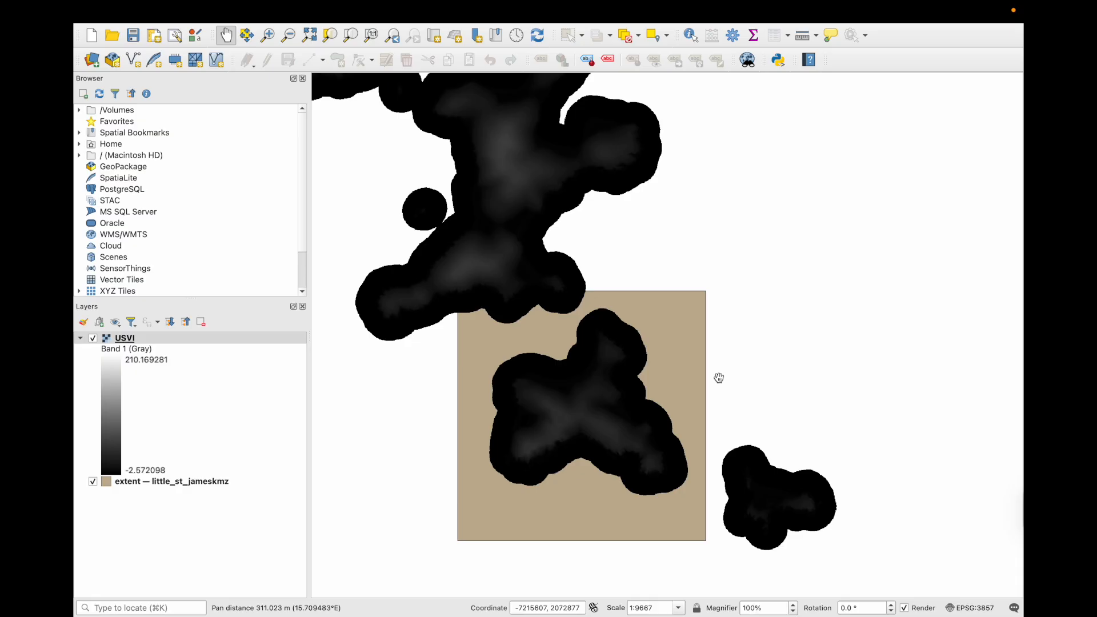
{"action": "mouse_move", "coordinate": [295, 18]}
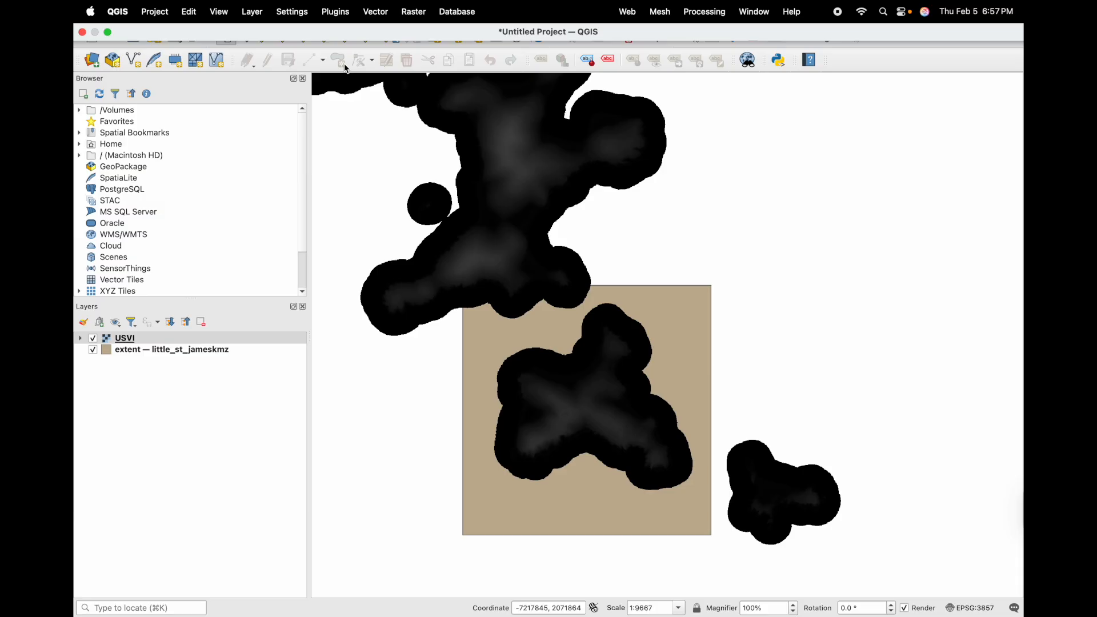
- With the USVI layer selected, launch Raster > Extraction > Clip Raster by Extent
{"action": "left_click", "coordinate": [122, 338]}
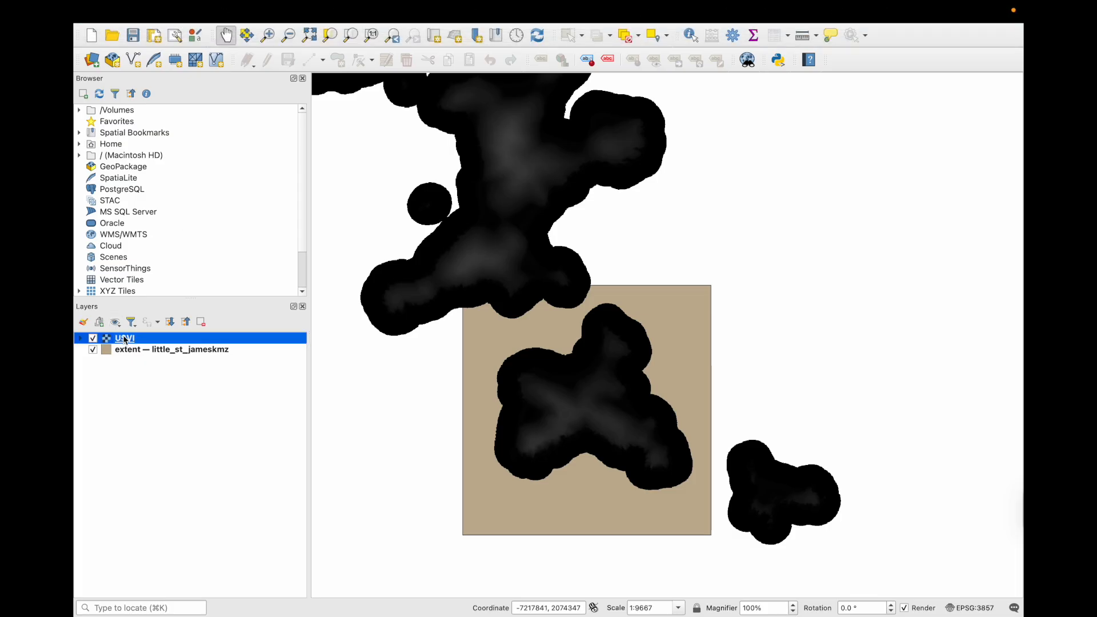
{"action": "left_click", "coordinate": [414, 11]}
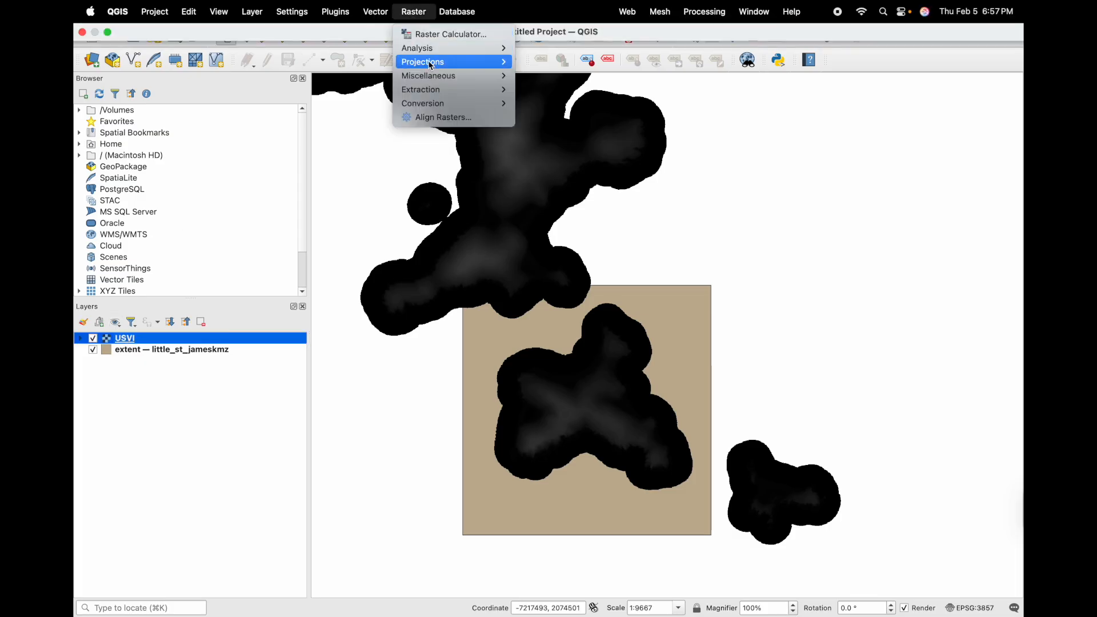
{"action": "mouse_move", "coordinate": [445, 67]}
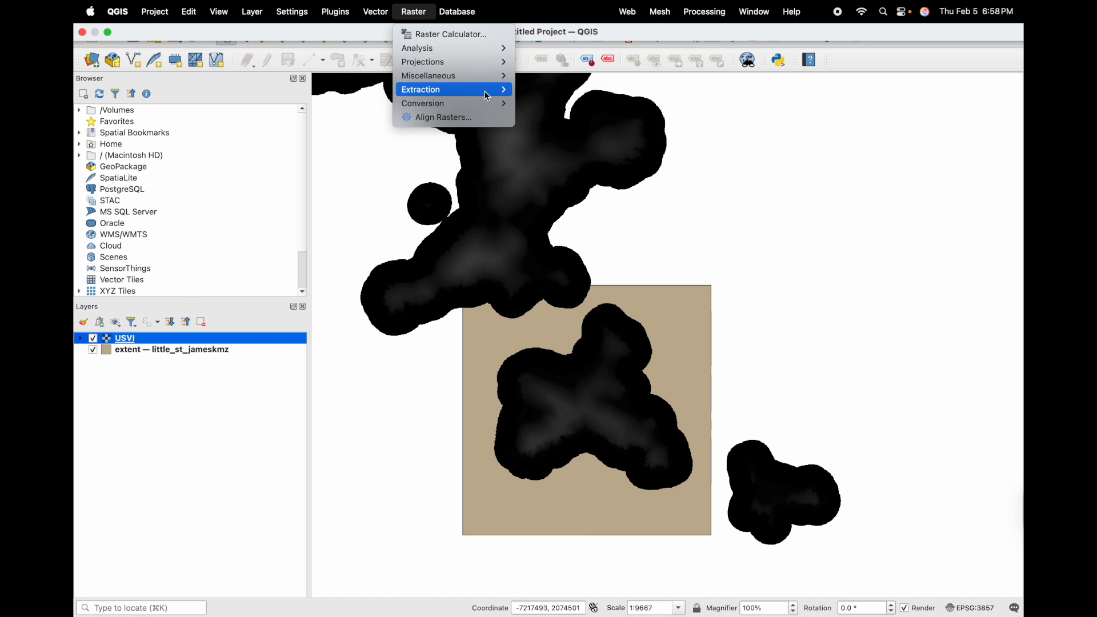
{"action": "mouse_move", "coordinate": [484, 91]}
{"action": "left_click", "coordinate": [553, 91]}
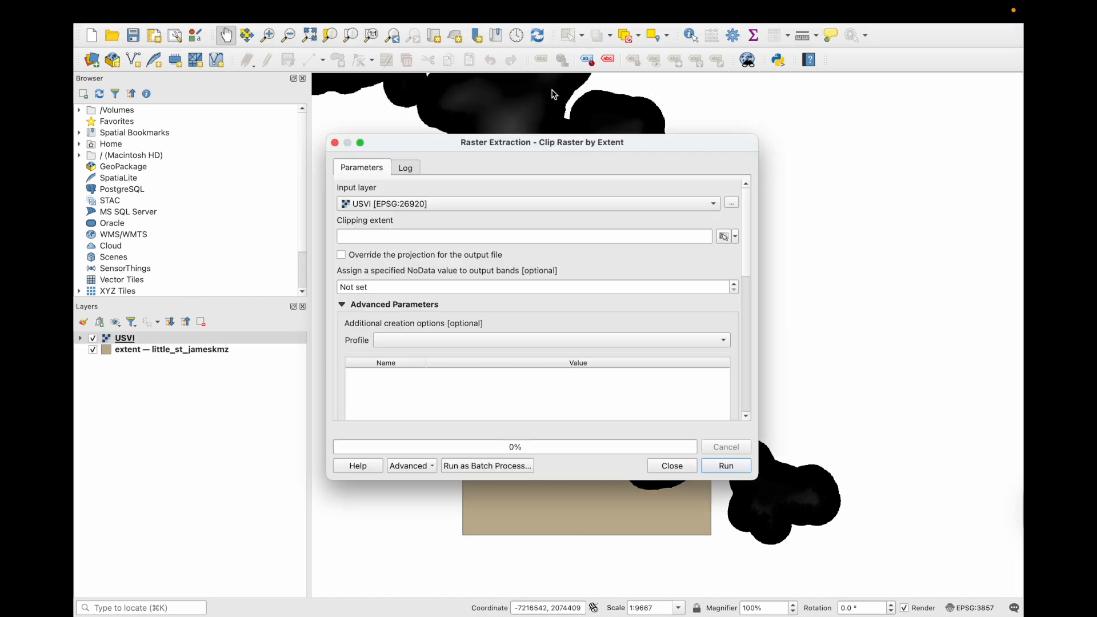
- Take the clipping extent from the little_st_jameskmz layer and run the clip
{"action": "left_click", "coordinate": [730, 236]}
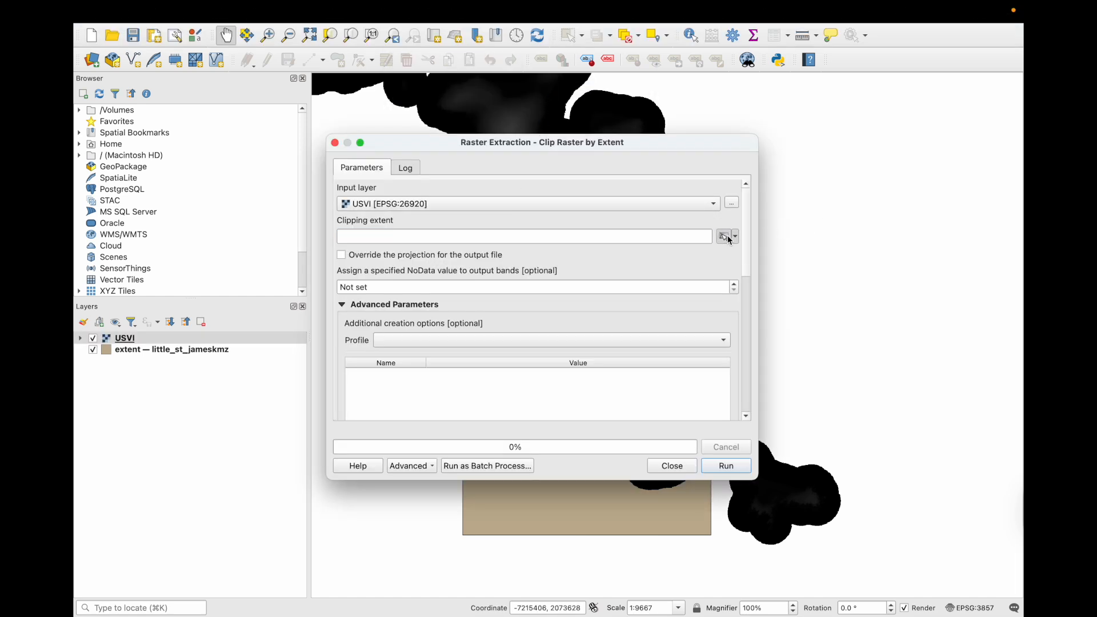
{"action": "triple_click", "coordinate": [667, 237]}
{"action": "key", "text": "BackSpace"}
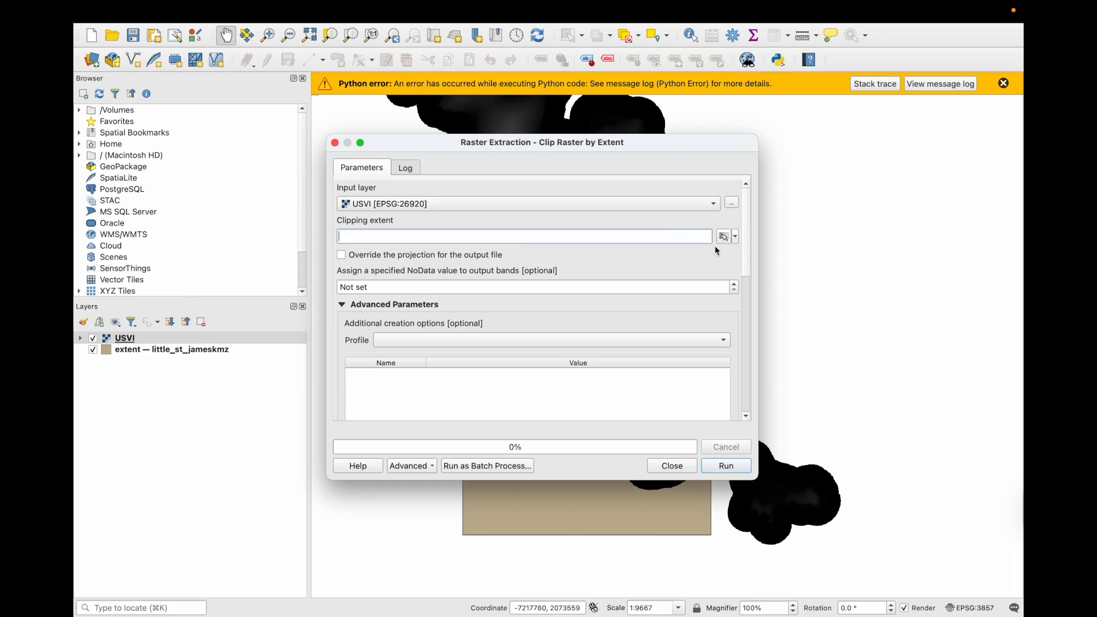
{"action": "left_click", "coordinate": [736, 238]}
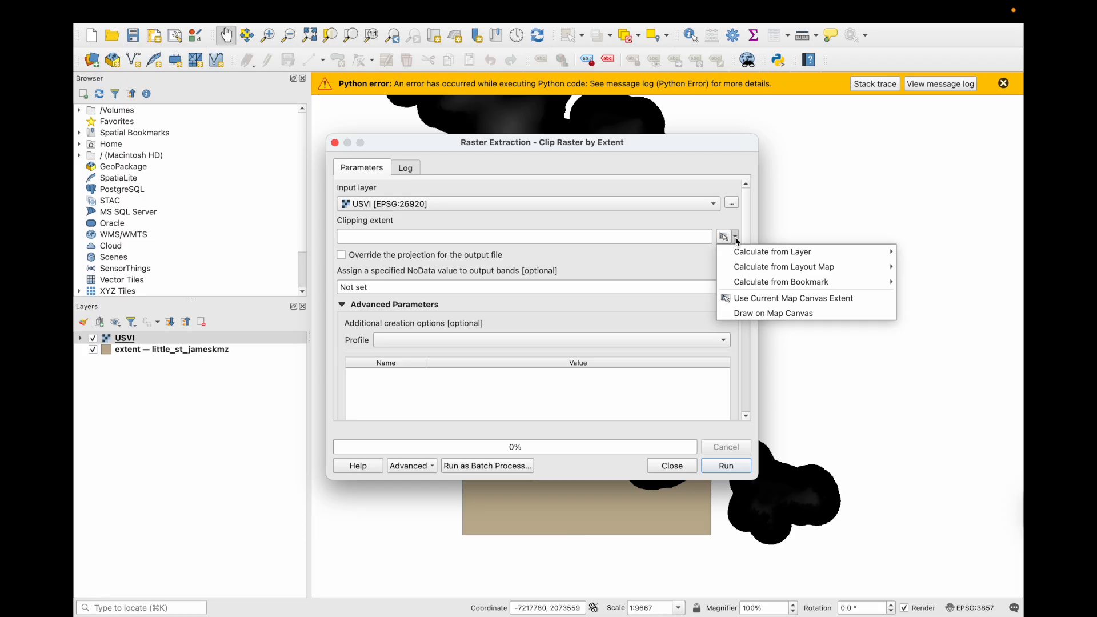
{"action": "mouse_move", "coordinate": [738, 251]}
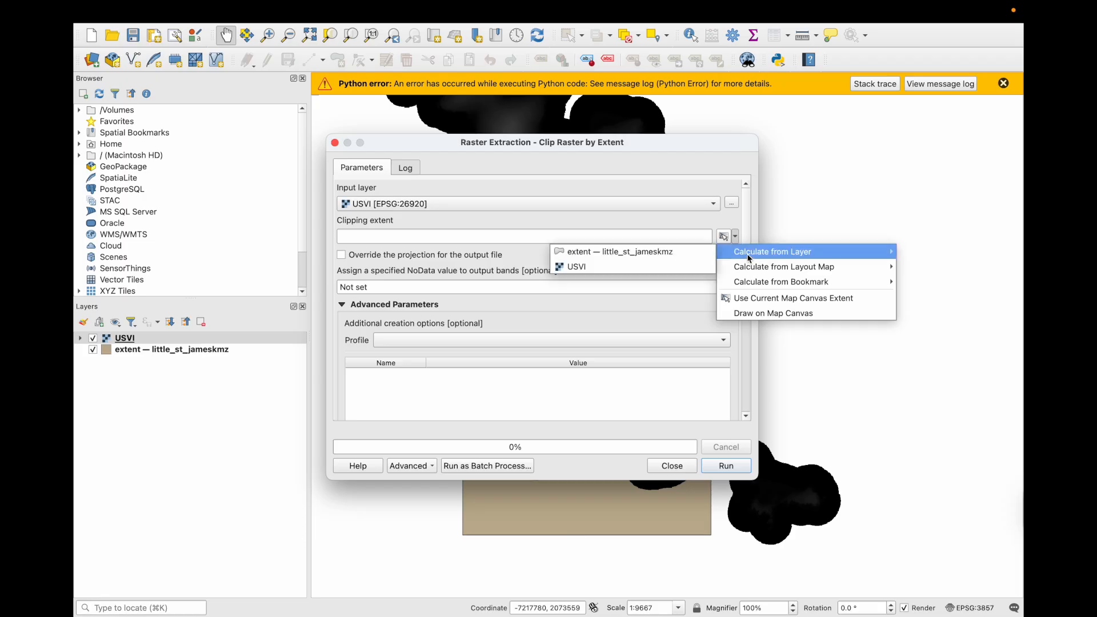
{"action": "left_click", "coordinate": [656, 253]}
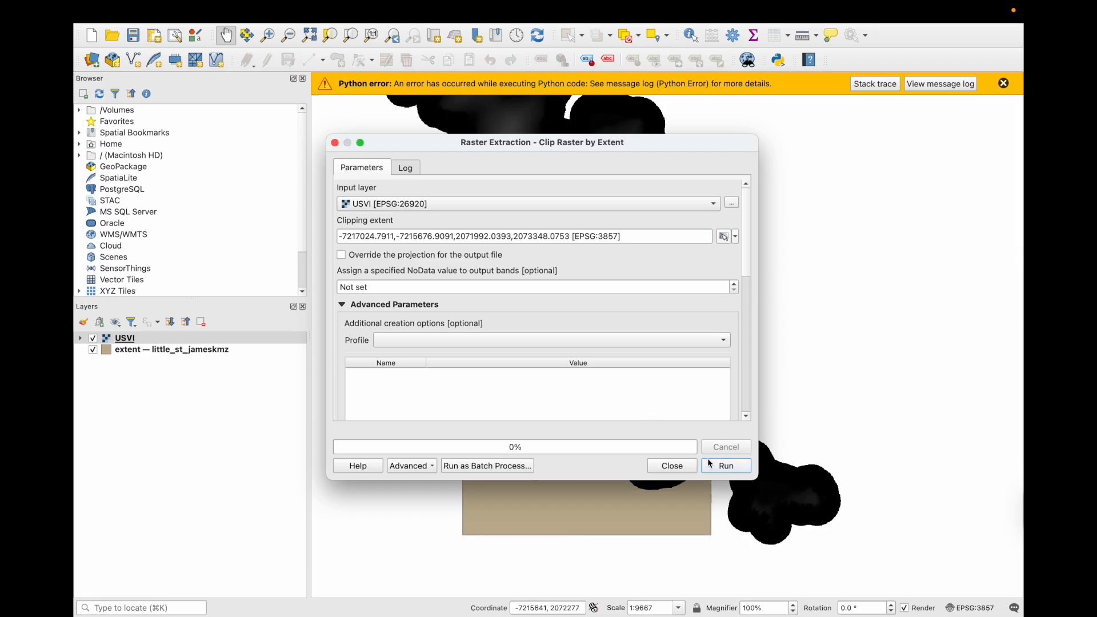
{"action": "left_click", "coordinate": [731, 466]}
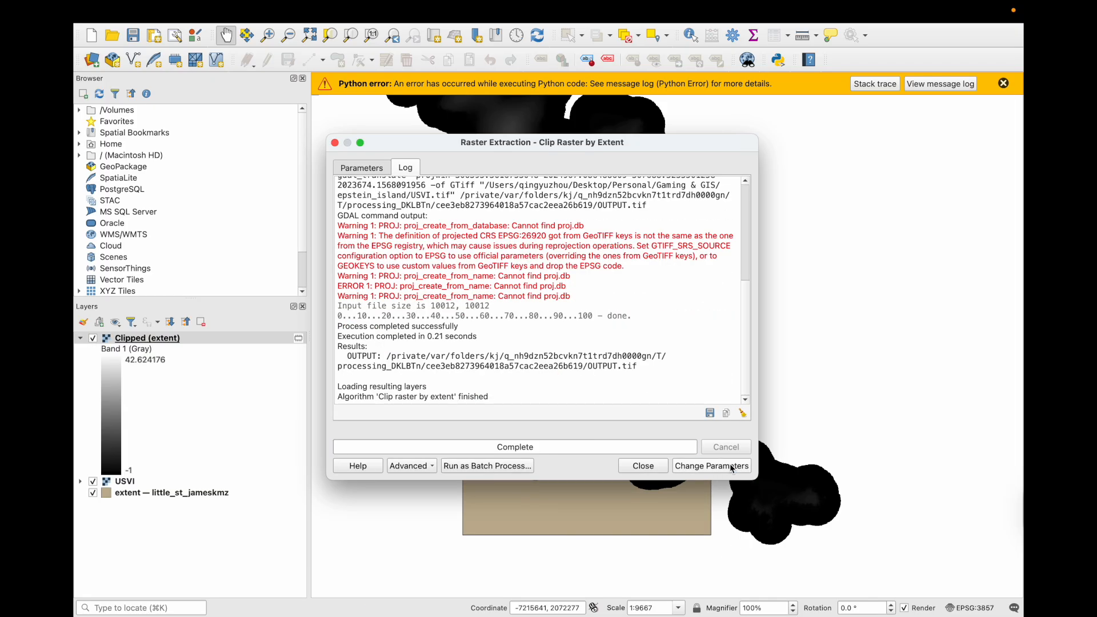
{"action": "left_click", "coordinate": [642, 466]}
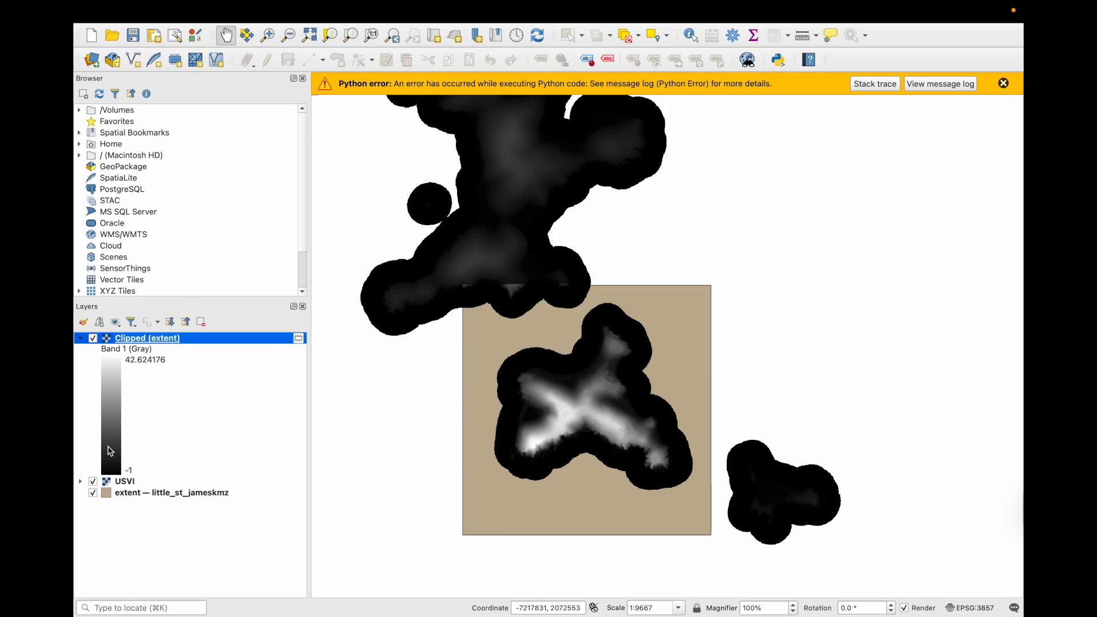
- Hide the USVI raster and centre the clipped island heightmap in the map view
{"action": "left_click", "coordinate": [92, 481]}
{"action": "scroll", "coordinate": [560, 434], "scroll_direction": "down", "scroll_amount": 1}
{"action": "scroll", "coordinate": [559, 433], "scroll_direction": "up", "scroll_amount": 2}
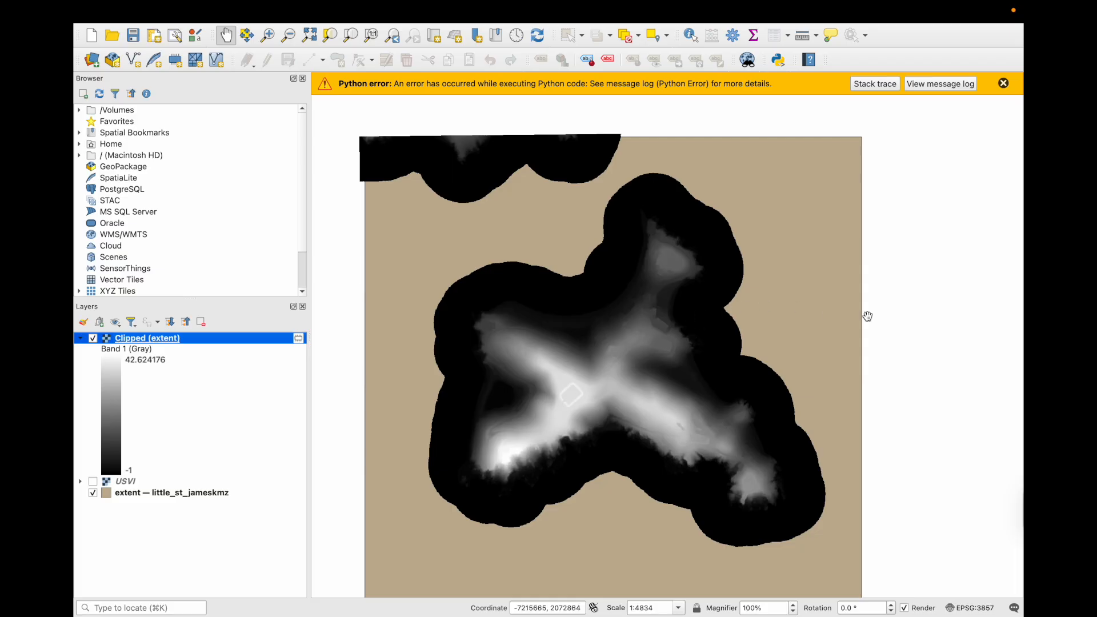
{"action": "left_click_drag", "start_coordinate": [865, 334], "coordinate": [868, 295]}
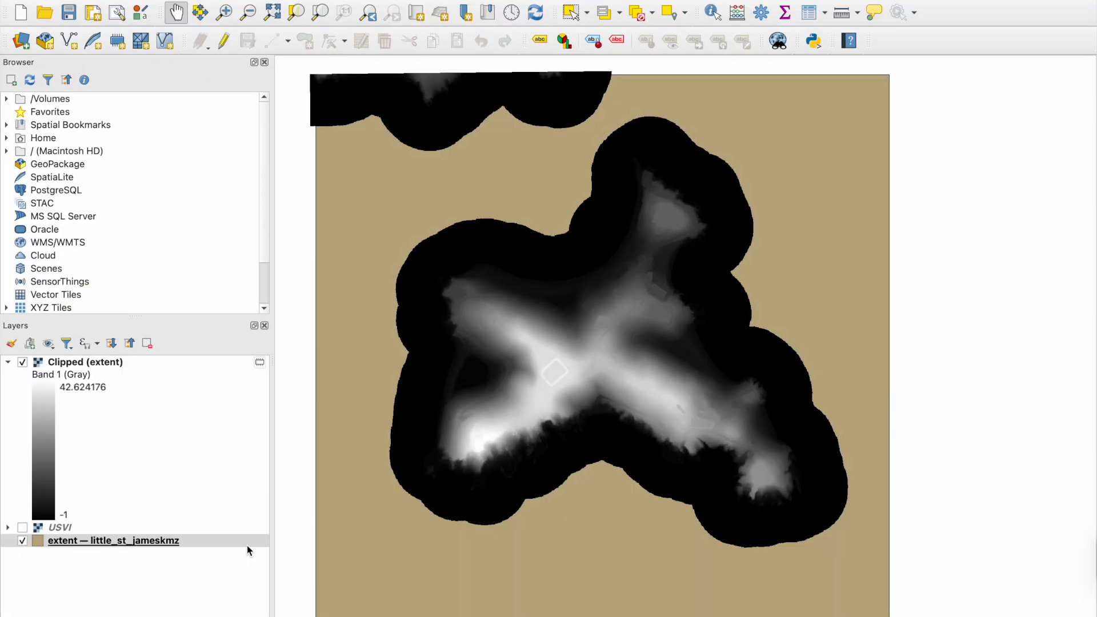
- Create the little_st_james print layout and draw Map 1 across its page
{"action": "left_click", "coordinate": [93, 13]}
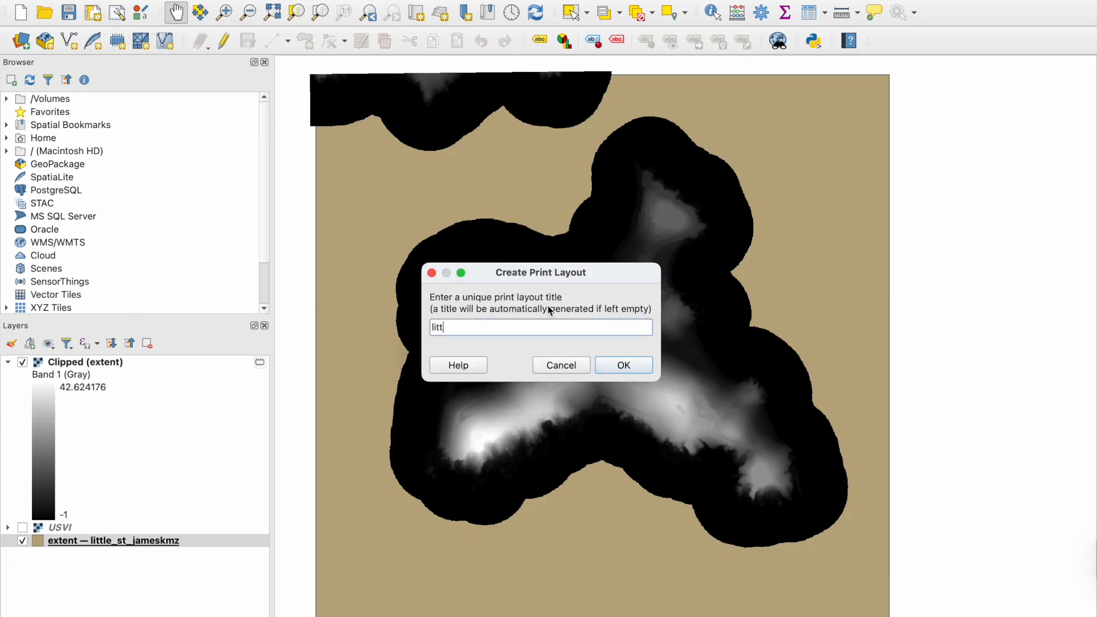
{"action": "type", "text": "little_st_james_layout"}
{"action": "left_click", "coordinate": [628, 363]}
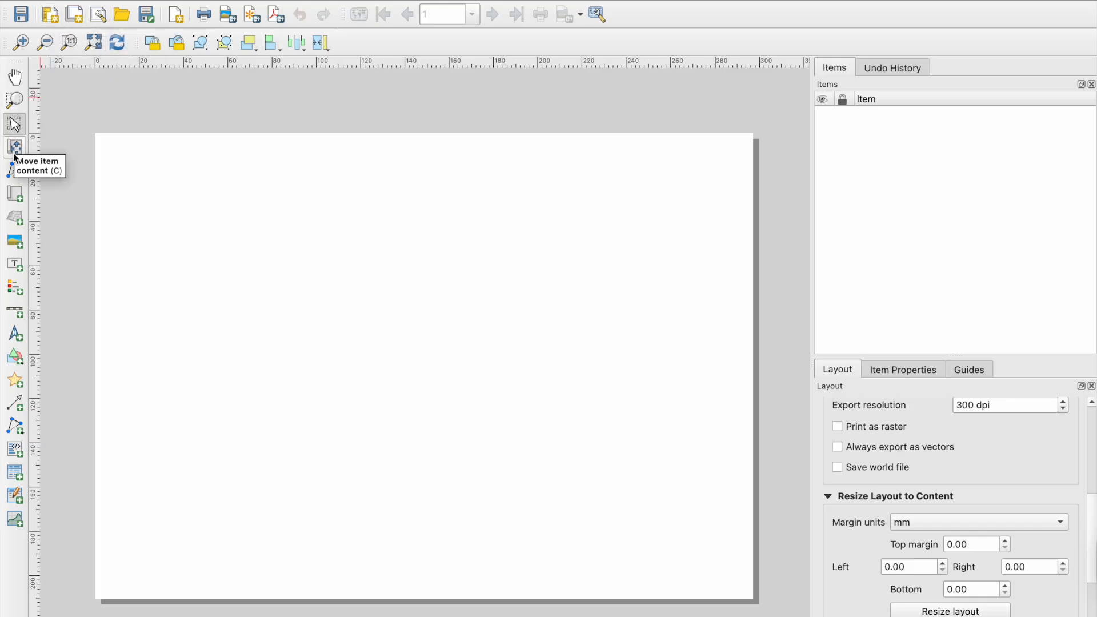
{"action": "left_click", "coordinate": [17, 197]}
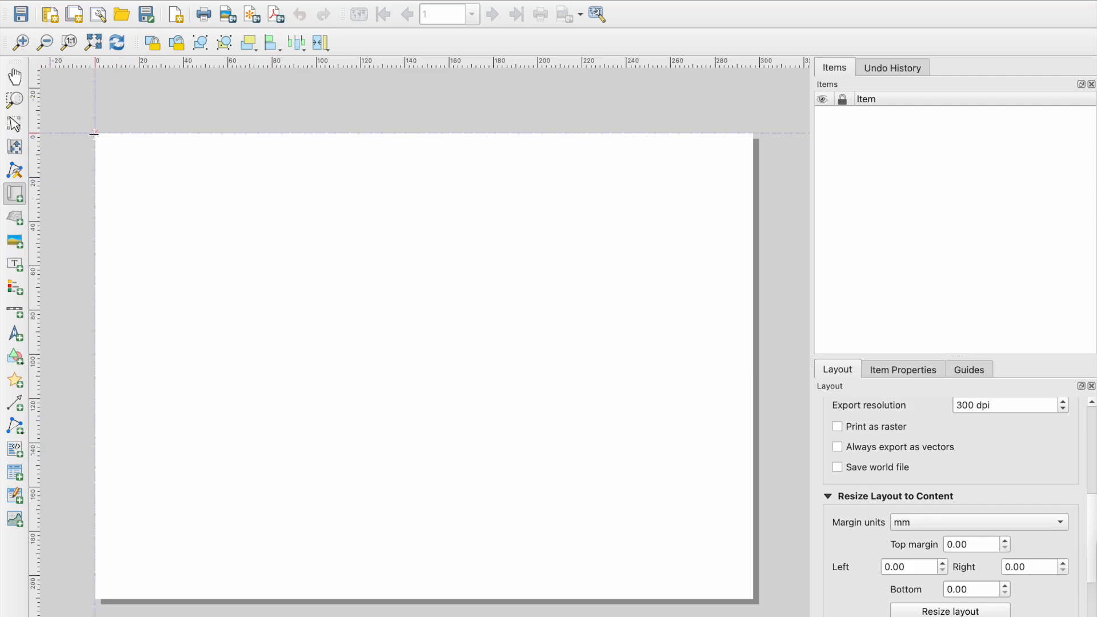
{"action": "left_click_drag", "start_coordinate": [96, 134], "coordinate": [668, 599]}
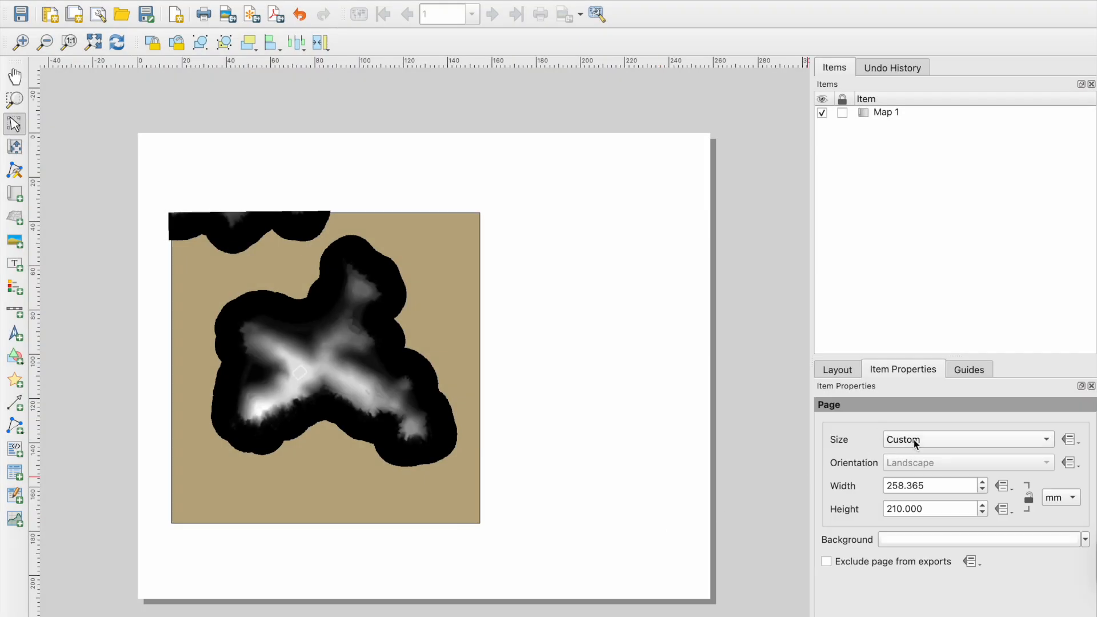
- Set the layout page width to 210 mm
{"action": "left_click_drag", "start_coordinate": [891, 485], "coordinate": [945, 485]}
{"action": "type", "text": "10"}
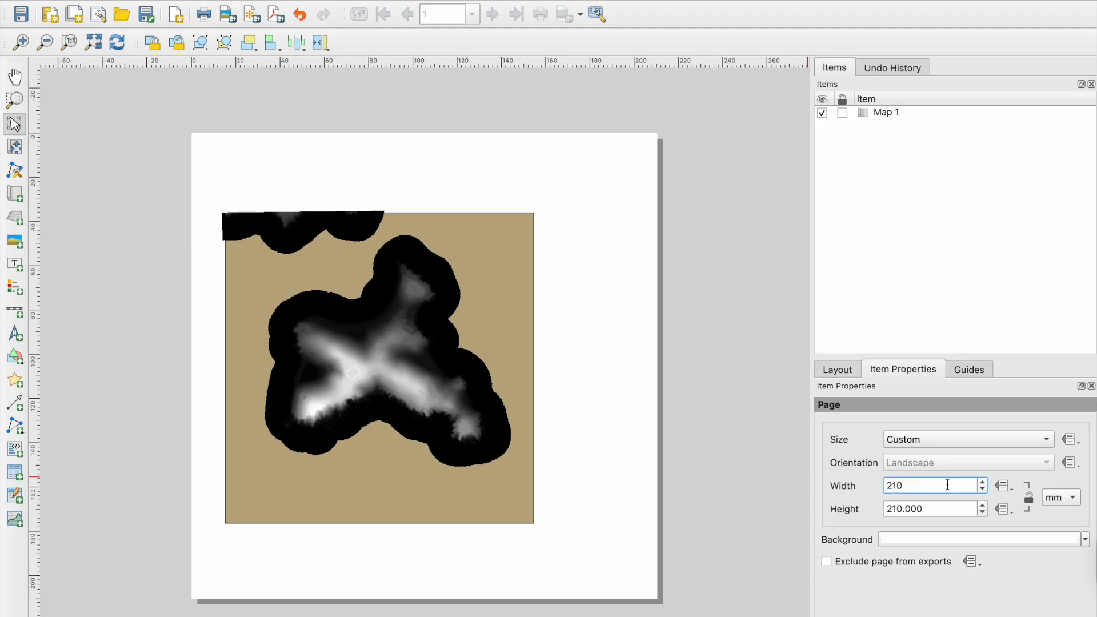
{"action": "left_click", "coordinate": [886, 594]}
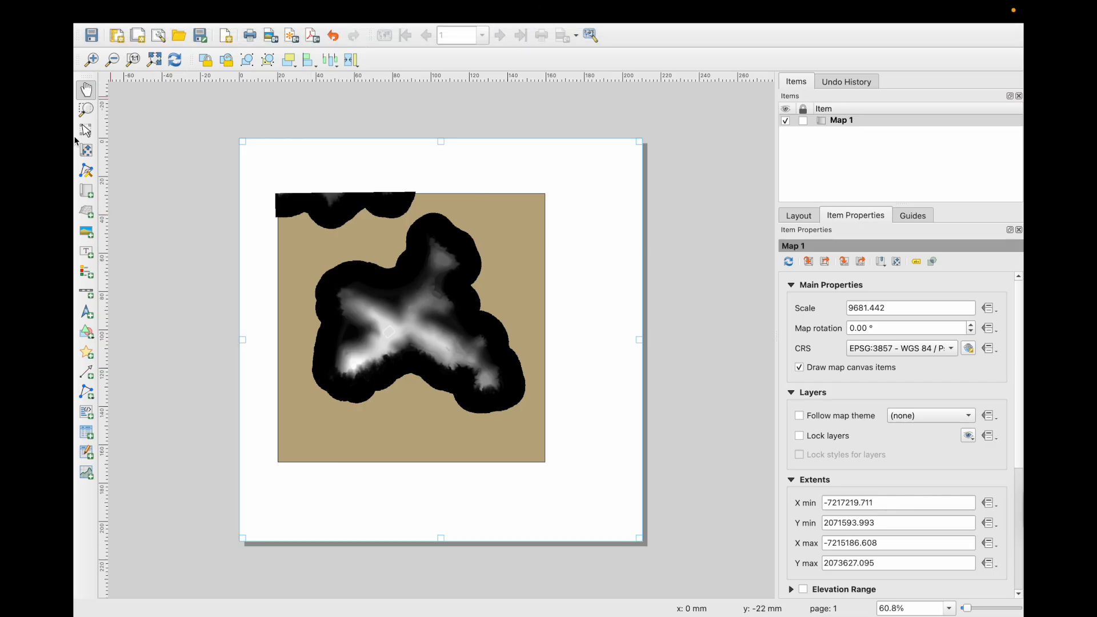
- Zoom the map content inside its frame and set Map 1's scale to 9000
{"action": "left_click", "coordinate": [86, 151]}
{"action": "scroll", "coordinate": [465, 343], "scroll_direction": "down", "scroll_amount": 3}
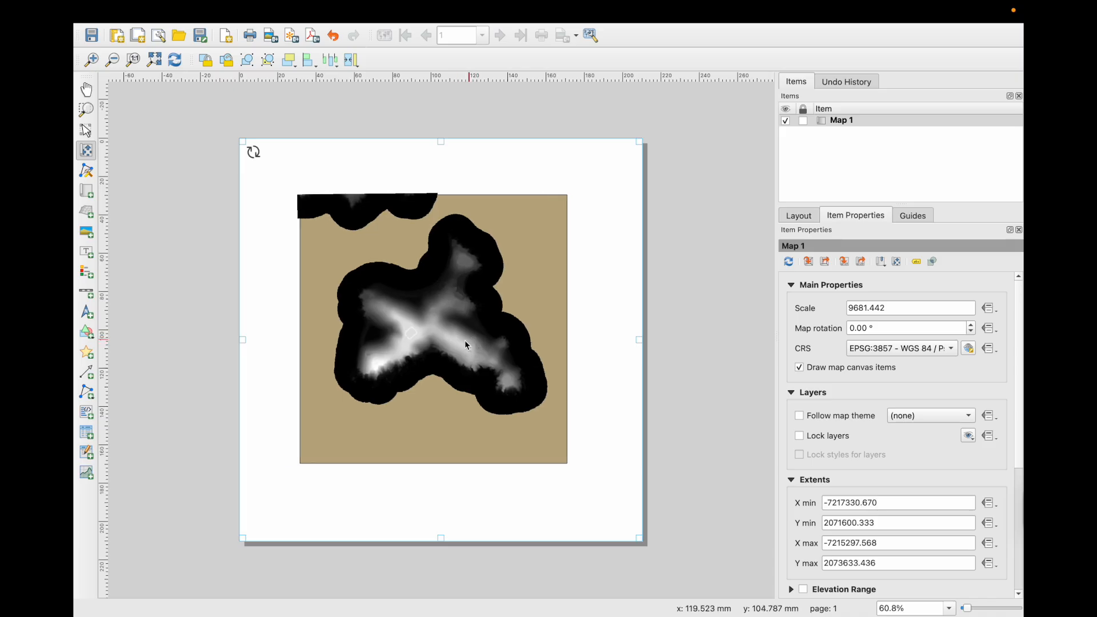
{"action": "scroll", "coordinate": [441, 335], "scroll_direction": "up", "scroll_amount": 4}
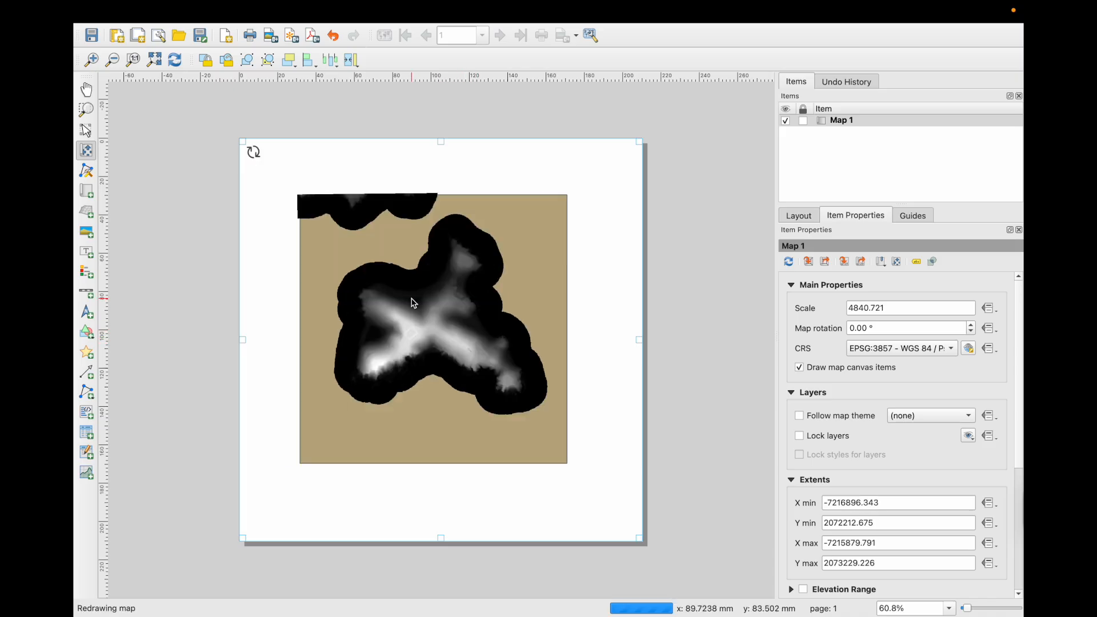
{"action": "scroll", "coordinate": [426, 309], "scroll_direction": "down", "scroll_amount": 2}
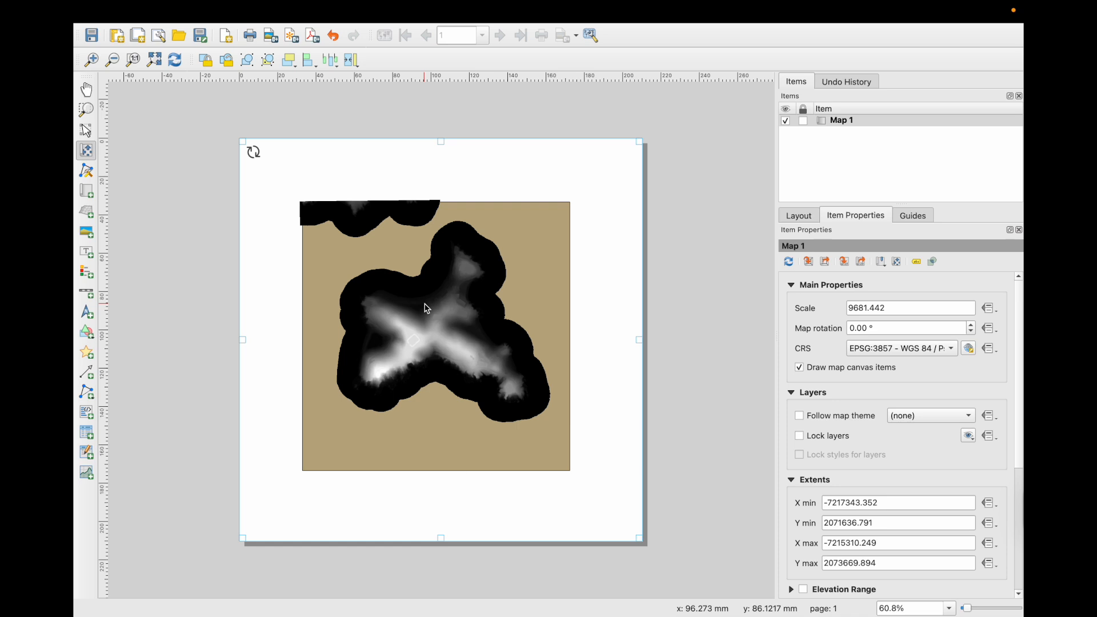
{"action": "left_click", "coordinate": [901, 307]}
{"action": "left_click_drag", "start_coordinate": [900, 310], "coordinate": [854, 309]}
{"action": "type", "text": "00"}
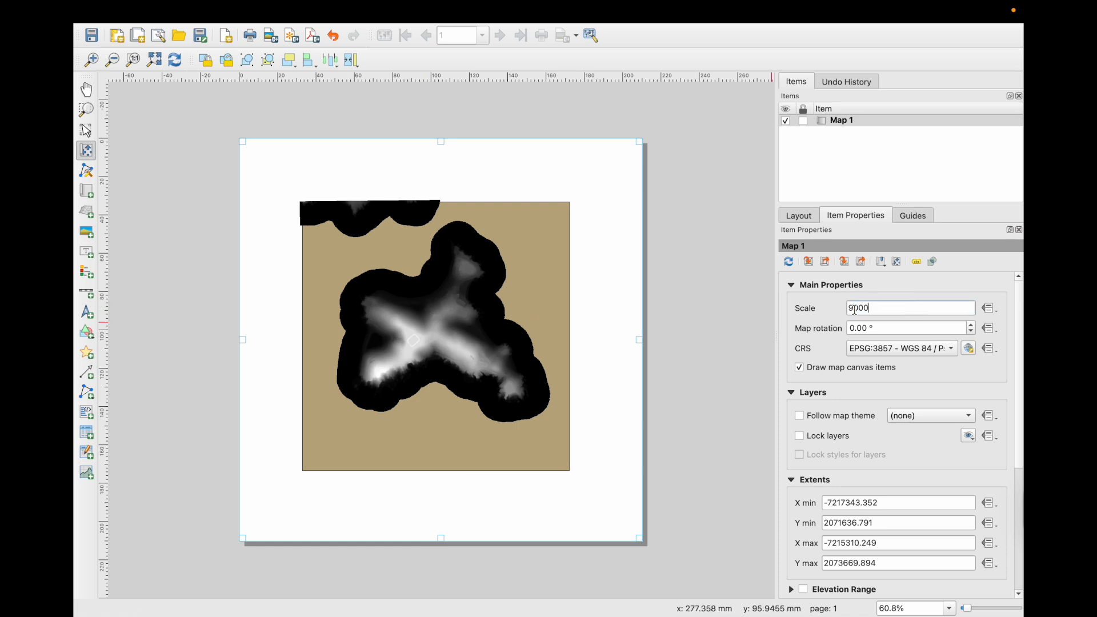
{"action": "type", "text": "0"}
{"action": "key", "text": "Return"}
- Lower the map scale to 8000, then 6000, then 6500
{"action": "left_click_drag", "start_coordinate": [851, 309], "coordinate": [926, 307]}
{"action": "type", "text": "8000"}
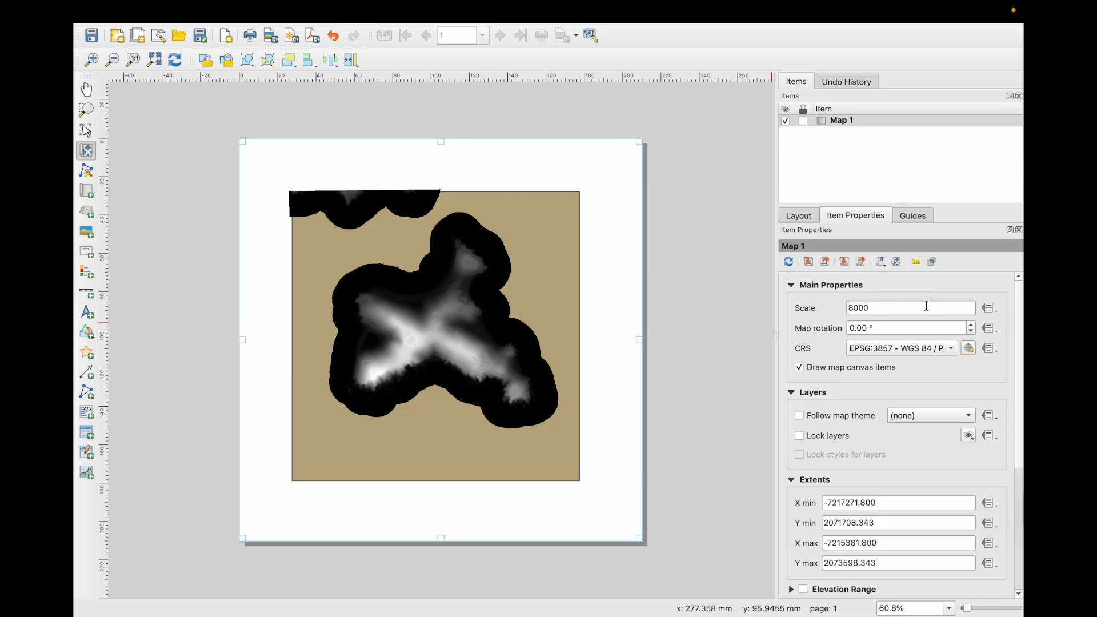
{"action": "key", "text": "Return"}
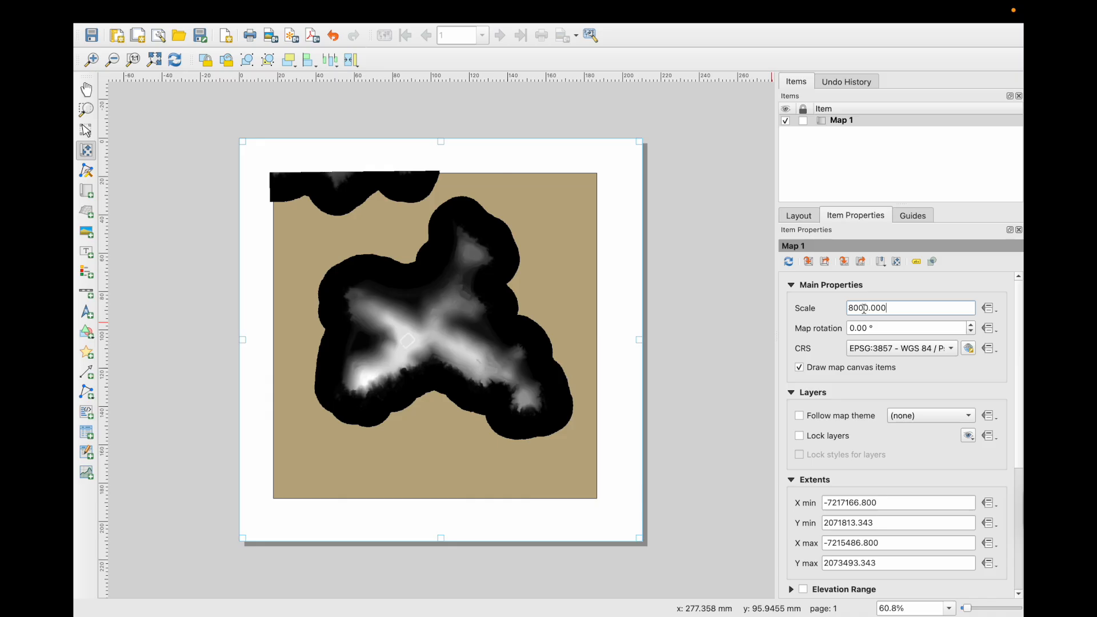
{"action": "left_click_drag", "start_coordinate": [847, 308], "coordinate": [852, 307]}
{"action": "type", "text": "6"}
{"action": "key", "text": "Return"}
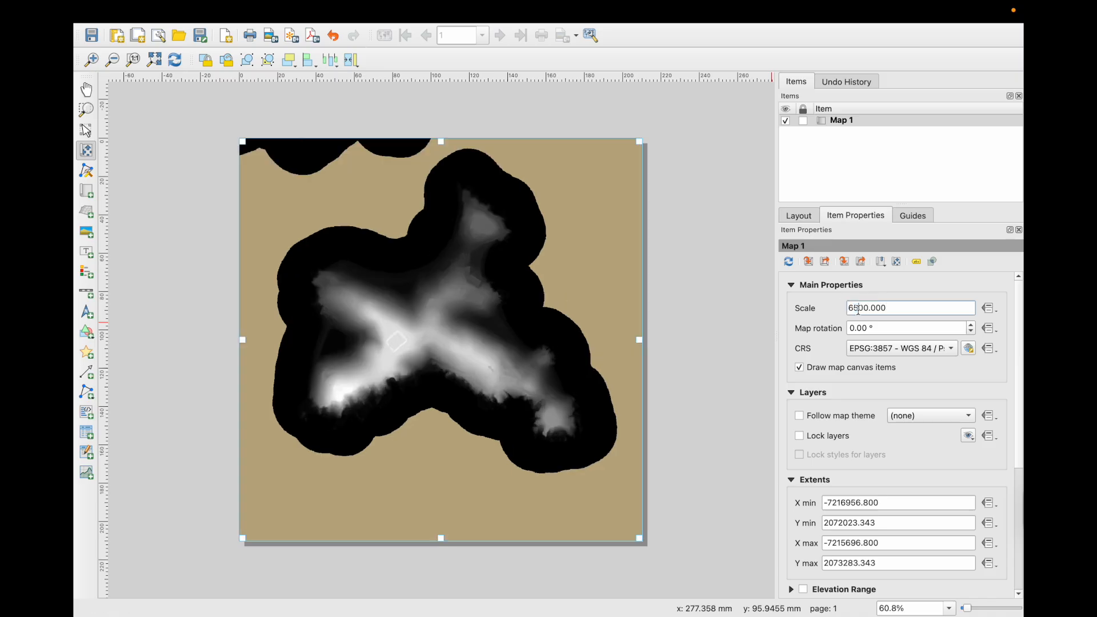
{"action": "key", "text": "Return"}
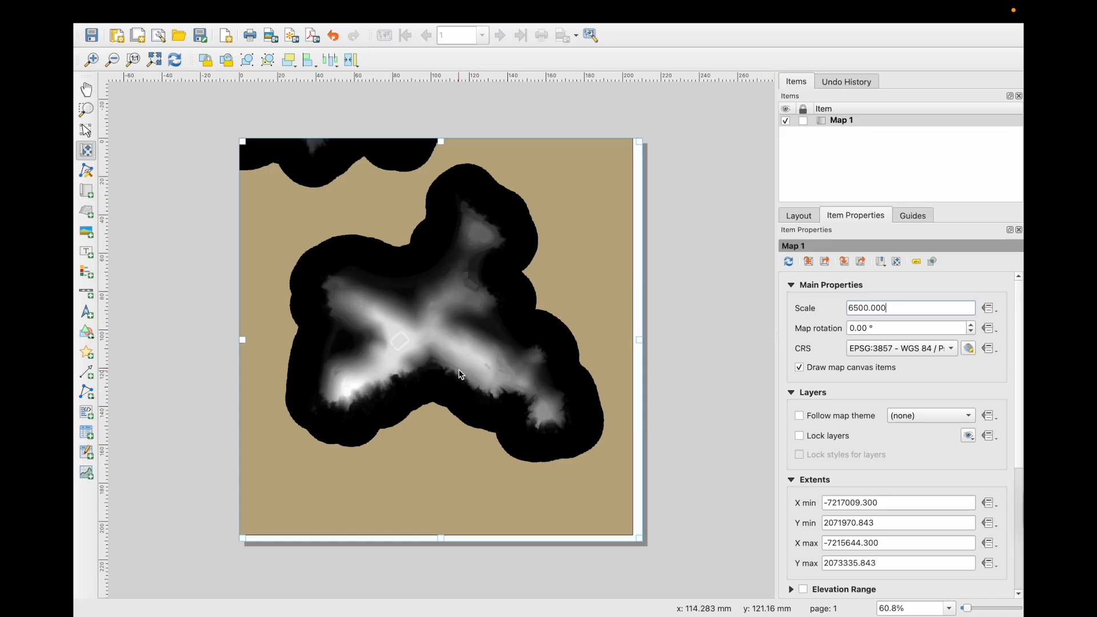
- Nudge the island within the frame and adjust the scale to 6450
{"action": "left_click_drag", "start_coordinate": [468, 373], "coordinate": [465, 373]}
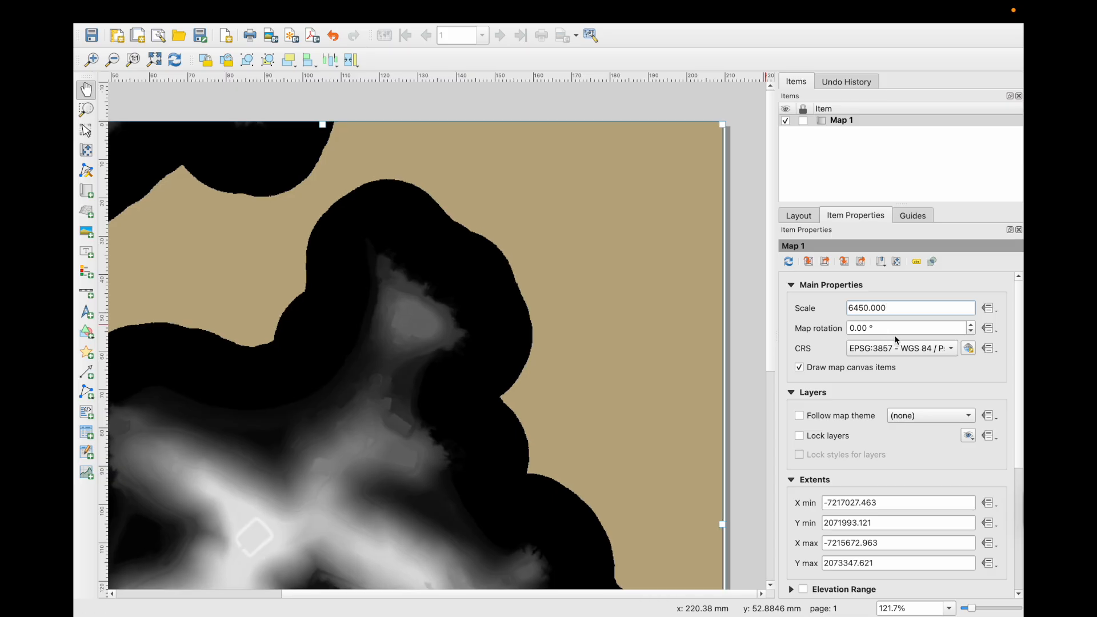
{"action": "key", "text": "c"}
{"action": "left_click_drag", "start_coordinate": [576, 288], "coordinate": [577, 288]}
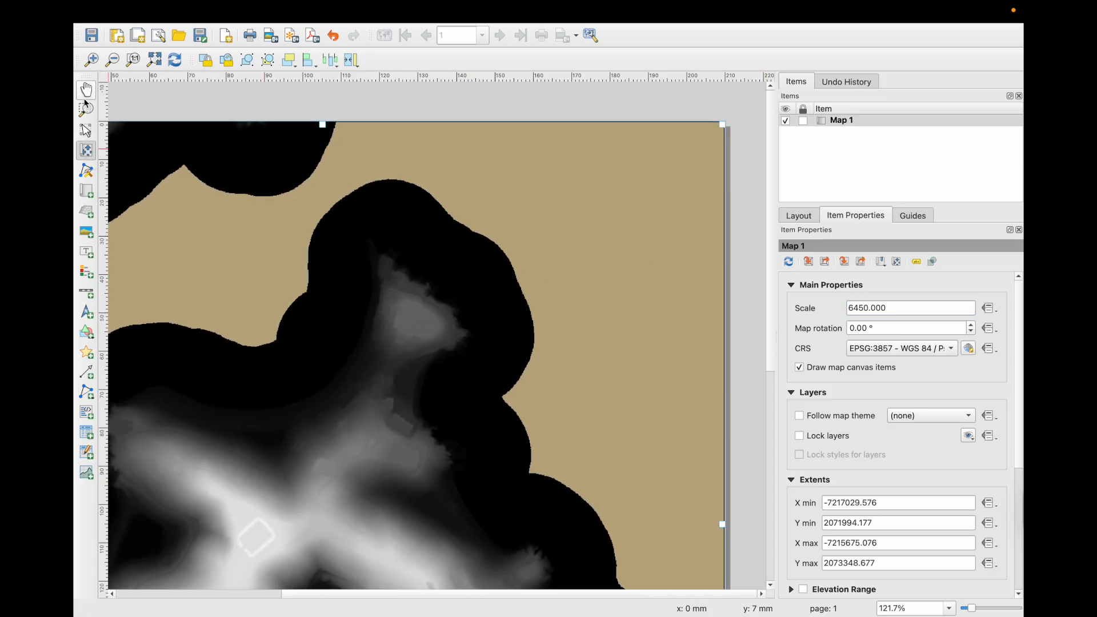
{"action": "left_click_drag", "start_coordinate": [536, 335], "coordinate": [536, 335]}
{"action": "left_click", "coordinate": [87, 90]}
{"action": "left_click_drag", "start_coordinate": [136, 135], "coordinate": [355, 367]}
- Fine-tune the map scale to 6420 and check the map edges on the page
{"action": "left_click", "coordinate": [863, 308]}
{"action": "key", "text": "BackSpace"}
{"action": "type", "text": "2"}
{"action": "key", "text": "Return"}
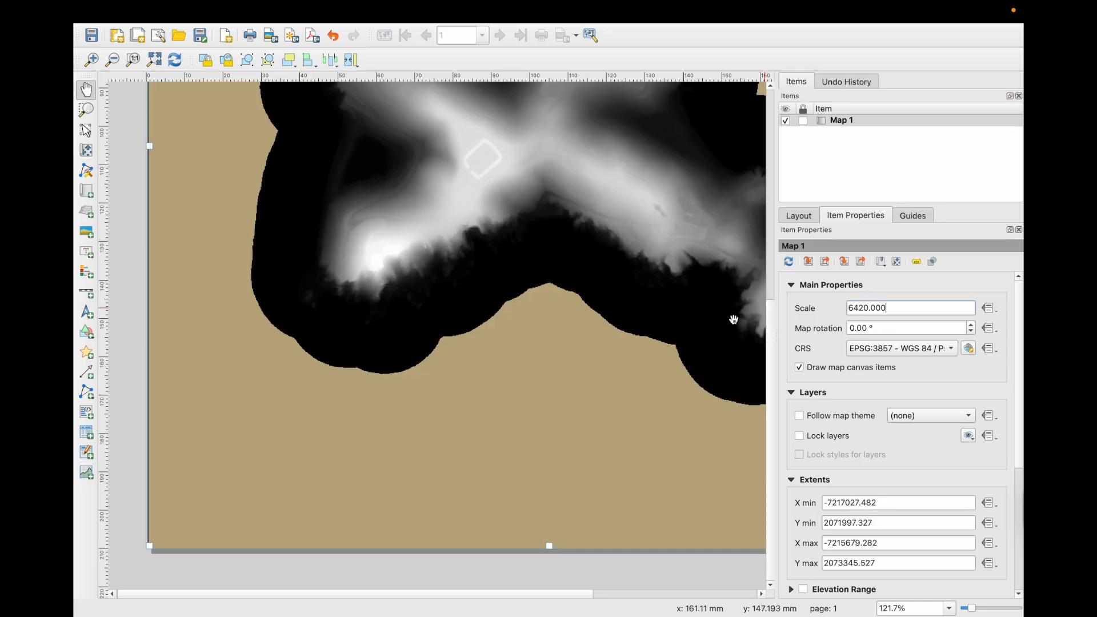
{"action": "left_click", "coordinate": [86, 150]}
{"action": "left_click", "coordinate": [86, 90]}
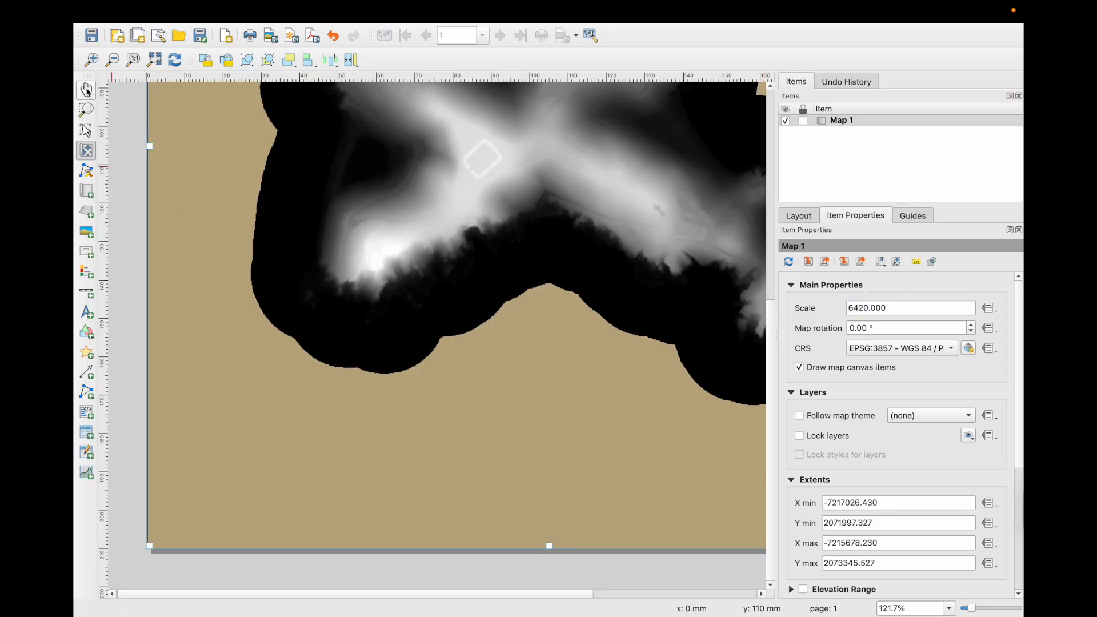
{"action": "left_click_drag", "start_coordinate": [743, 91], "coordinate": [516, 318]}
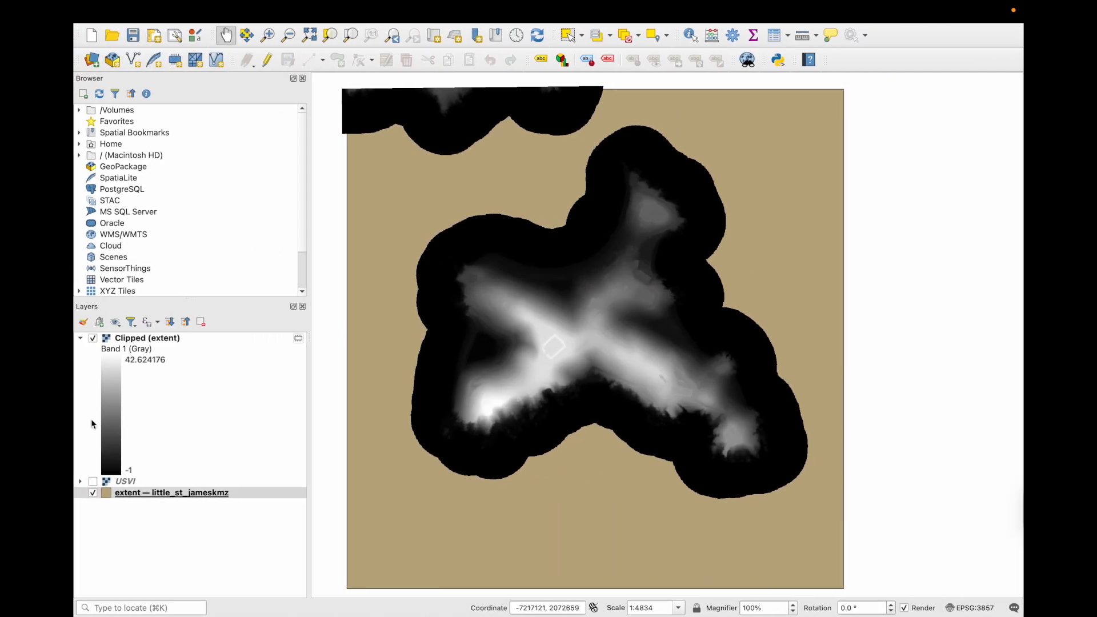
- Change the extent layer's fill colour from tan to black in its symbology
{"action": "double_click", "coordinate": [109, 491]}
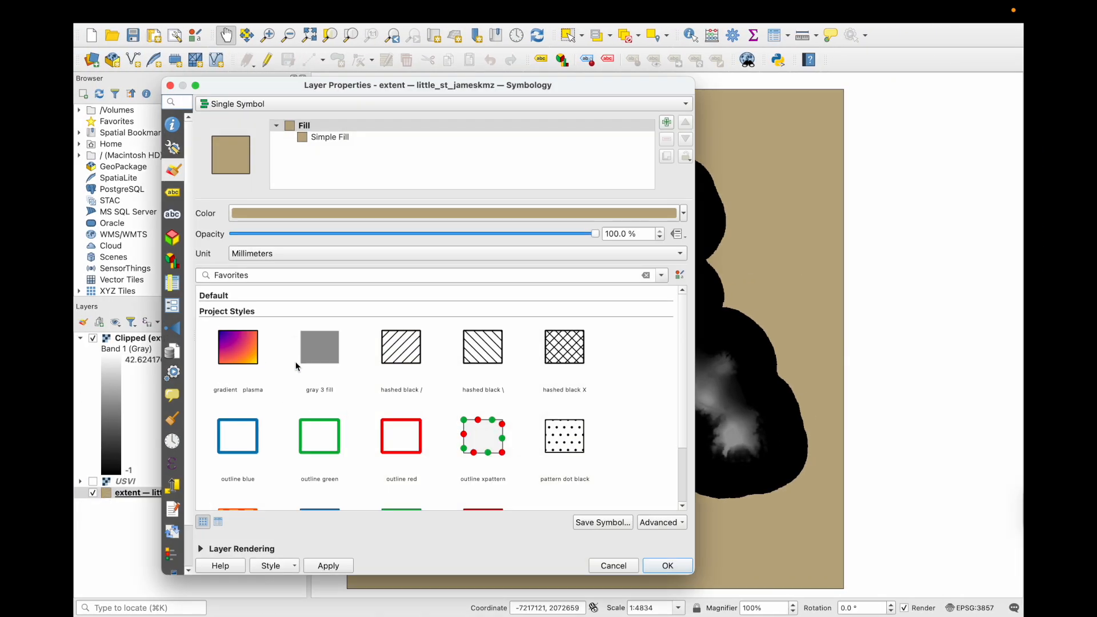
{"action": "left_click", "coordinate": [684, 214]}
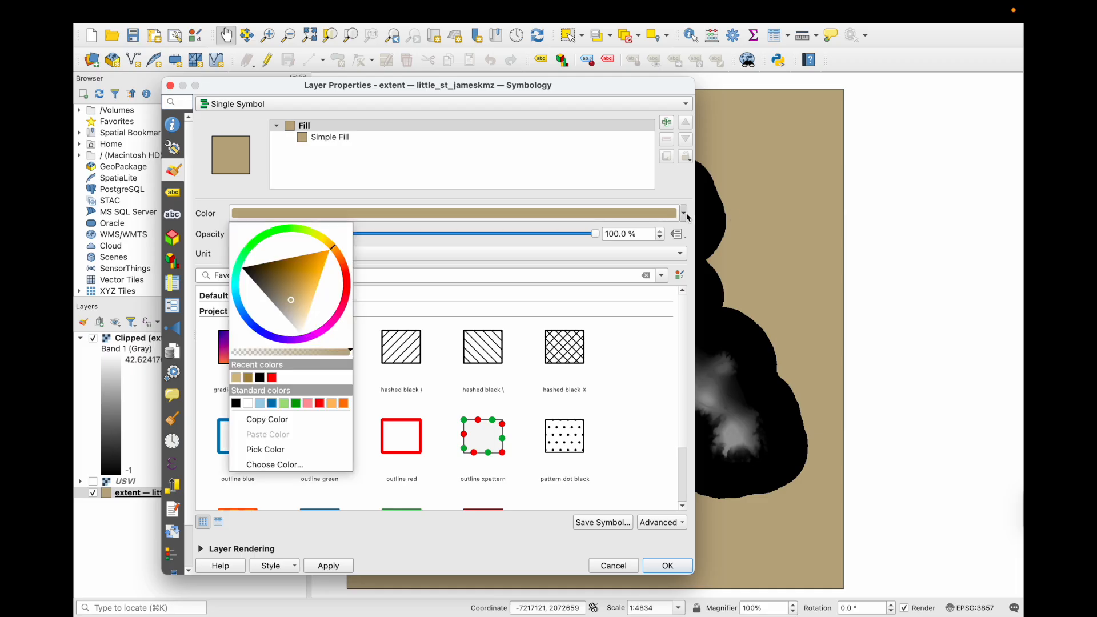
{"action": "left_click_drag", "start_coordinate": [255, 283], "coordinate": [201, 261]}
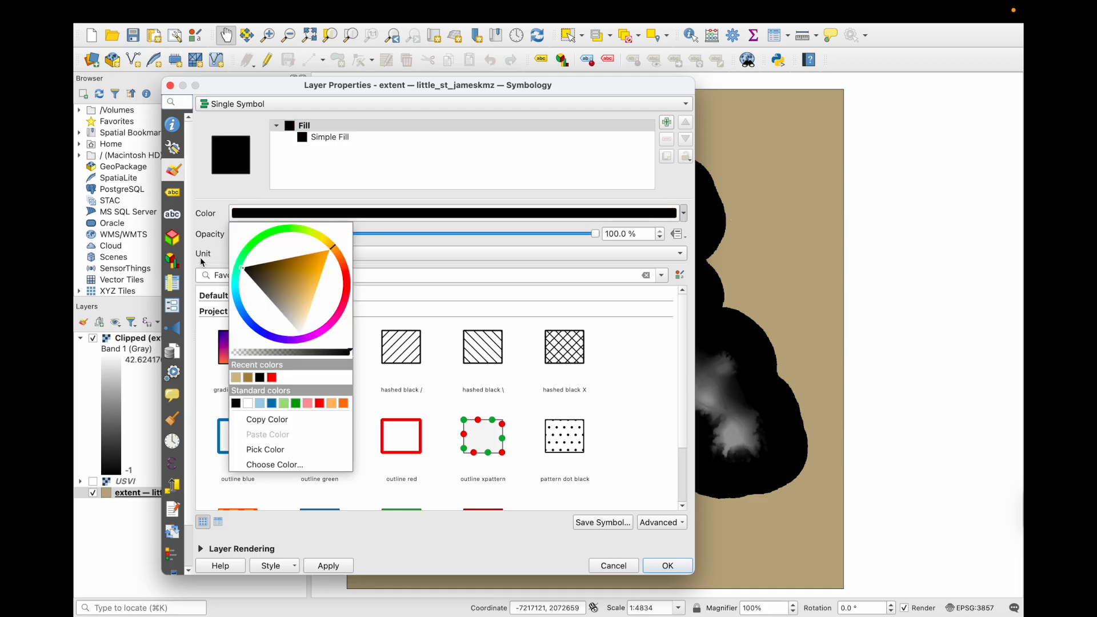
{"action": "left_click", "coordinate": [663, 565]}
{"action": "left_click", "coordinate": [663, 566]}
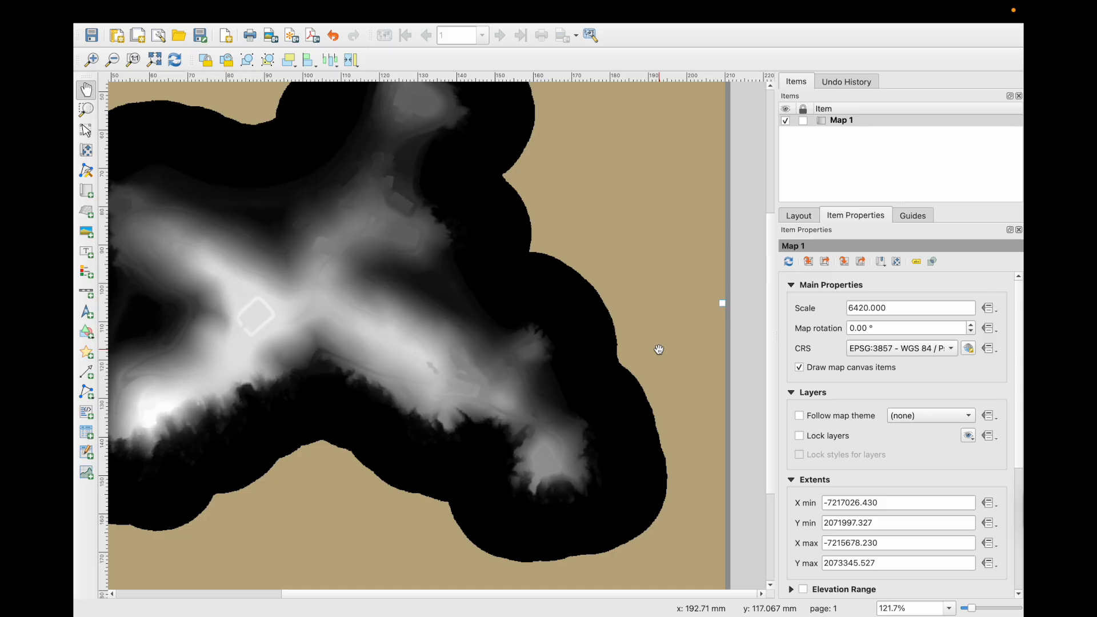
{"action": "scroll", "coordinate": [659, 349], "scroll_direction": "down", "scroll_amount": 1}
{"action": "scroll", "coordinate": [572, 343], "scroll_direction": "down", "scroll_amount": 1}
{"action": "scroll", "coordinate": [231, 325], "scroll_direction": "up", "scroll_amount": 1}
{"action": "mouse_move", "coordinate": [170, 21]}
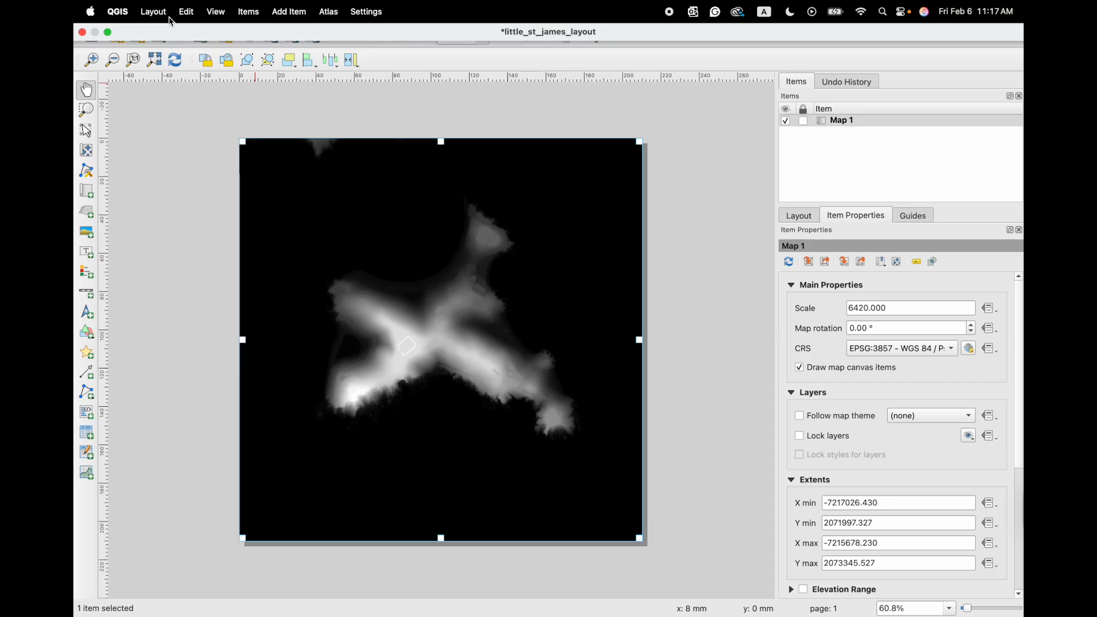
- Export the layout as a PNG image via Layout > Export as Image
{"action": "left_click", "coordinate": [163, 12]}
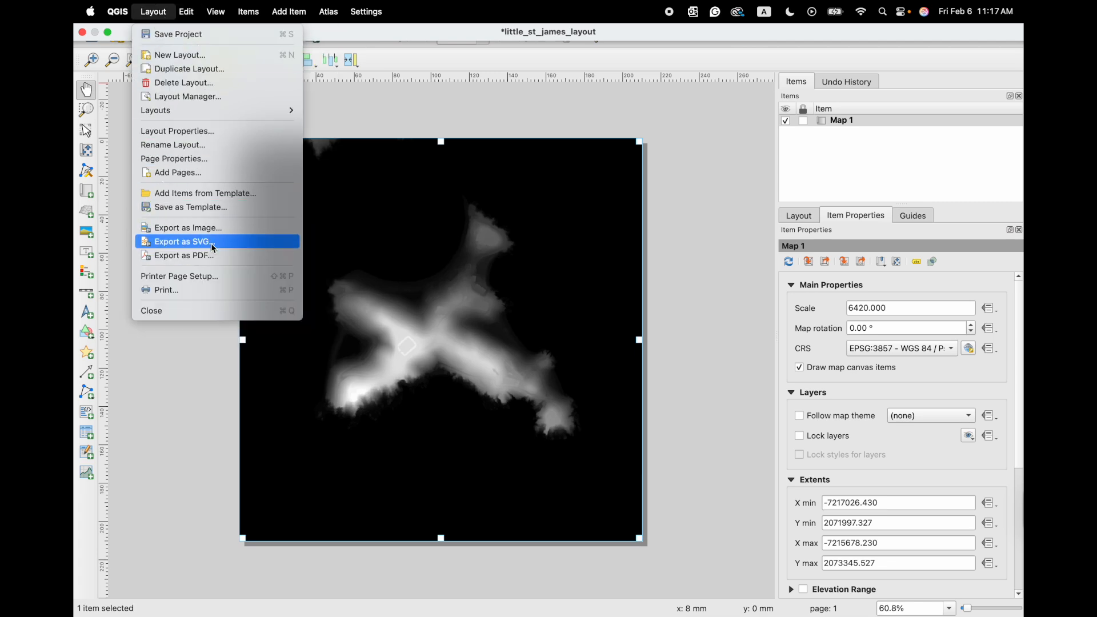
{"action": "left_click", "coordinate": [223, 231]}
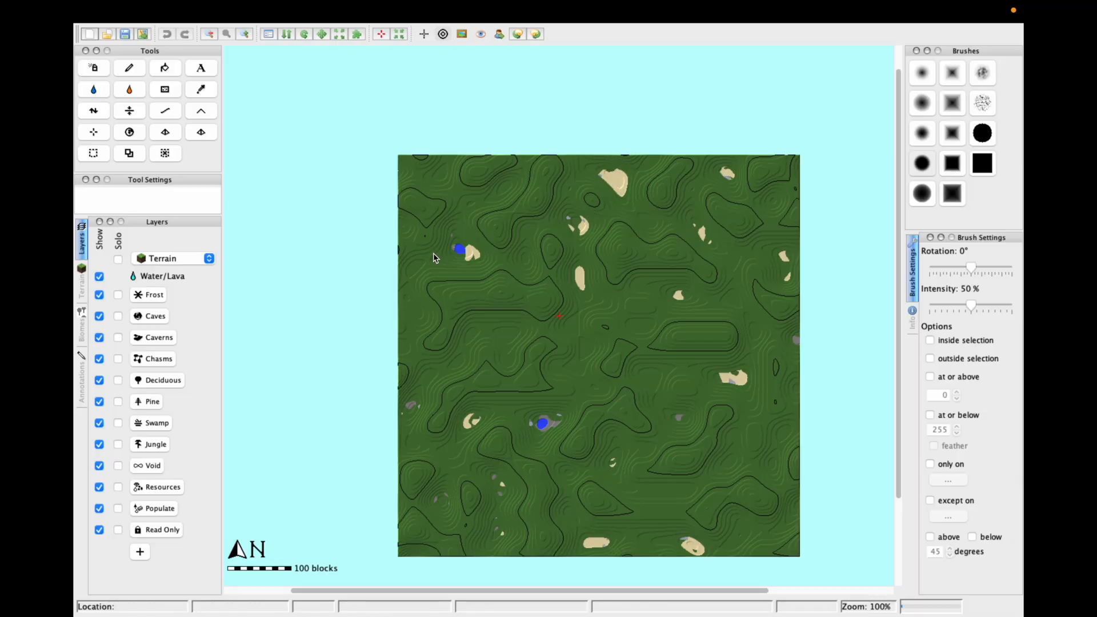
- Import little_st_james_layout.png as a new world height map and zoom the preview
{"action": "left_click", "coordinate": [185, 12]}
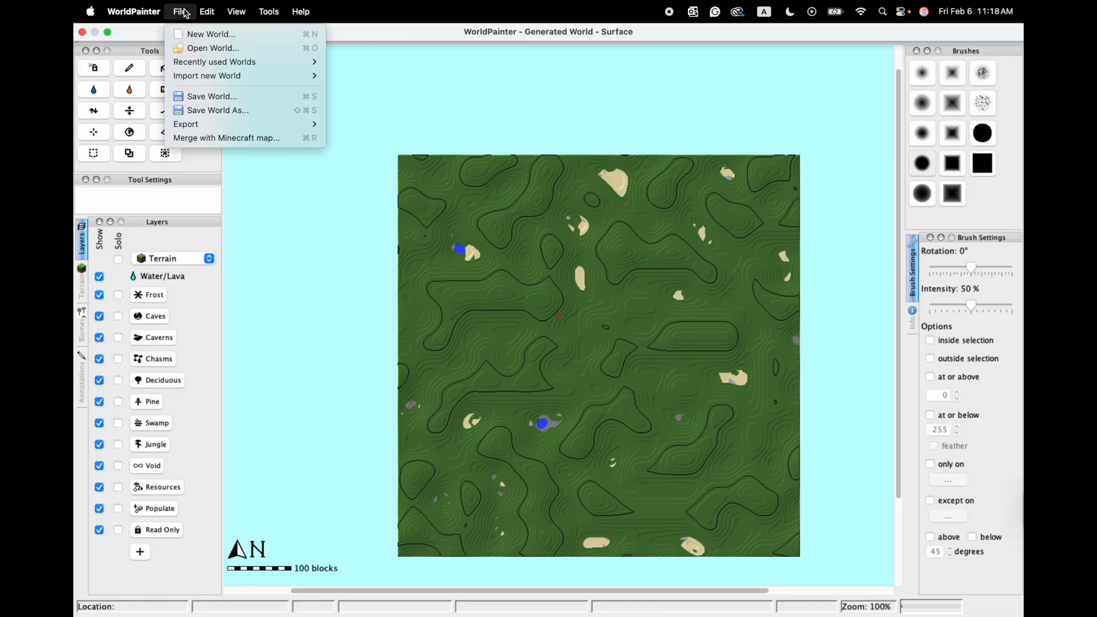
{"action": "mouse_move", "coordinate": [286, 79]}
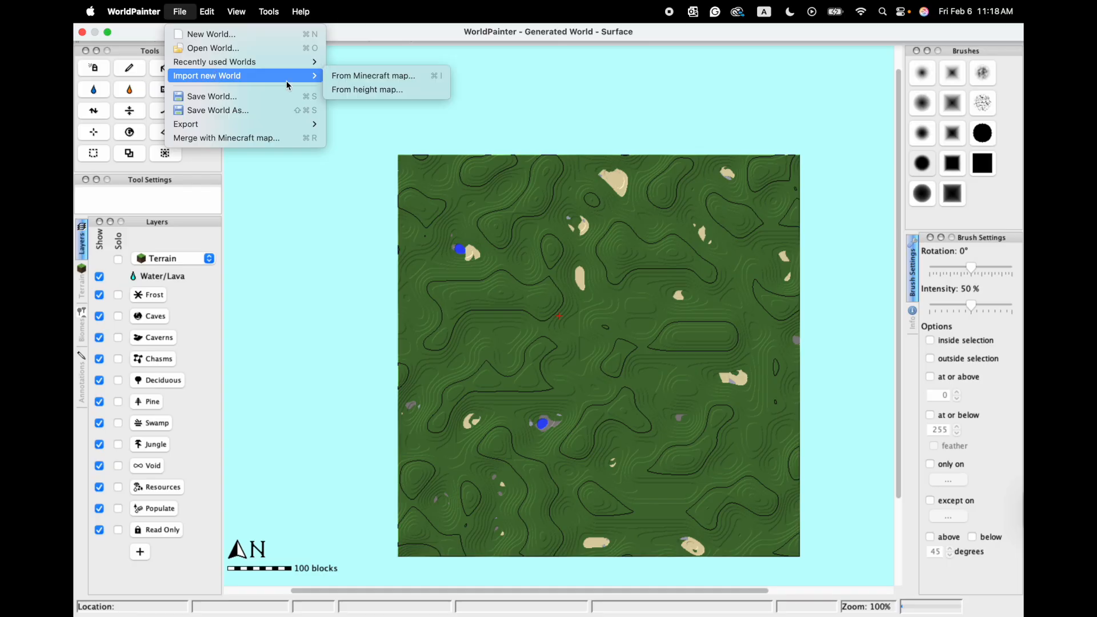
{"action": "left_click", "coordinate": [405, 92]}
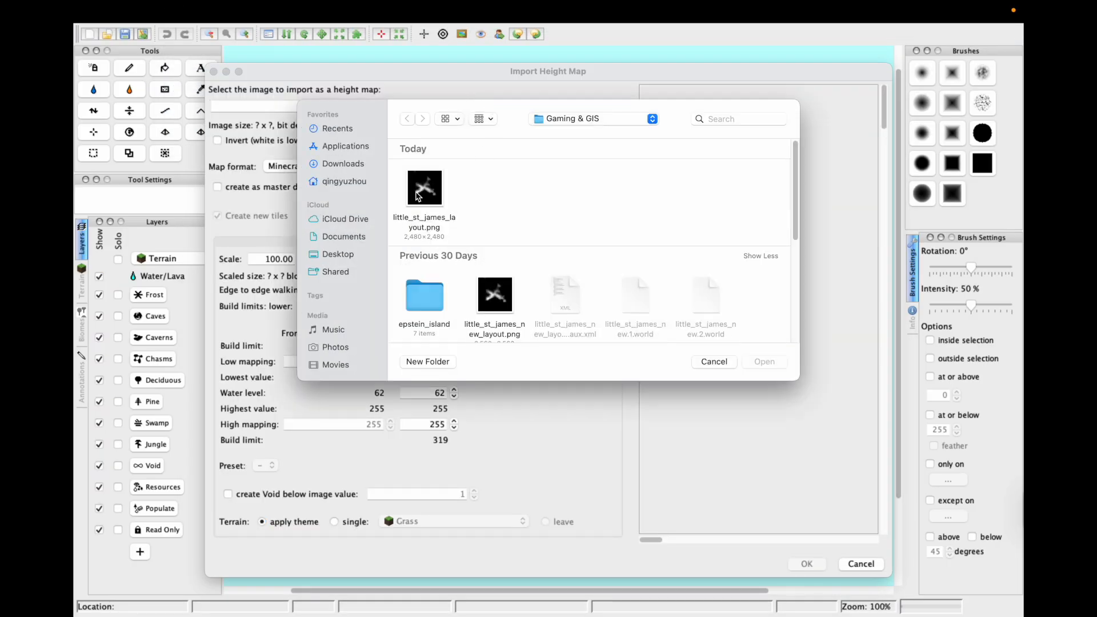
{"action": "left_click", "coordinate": [428, 189]}
{"action": "left_click", "coordinate": [764, 362]}
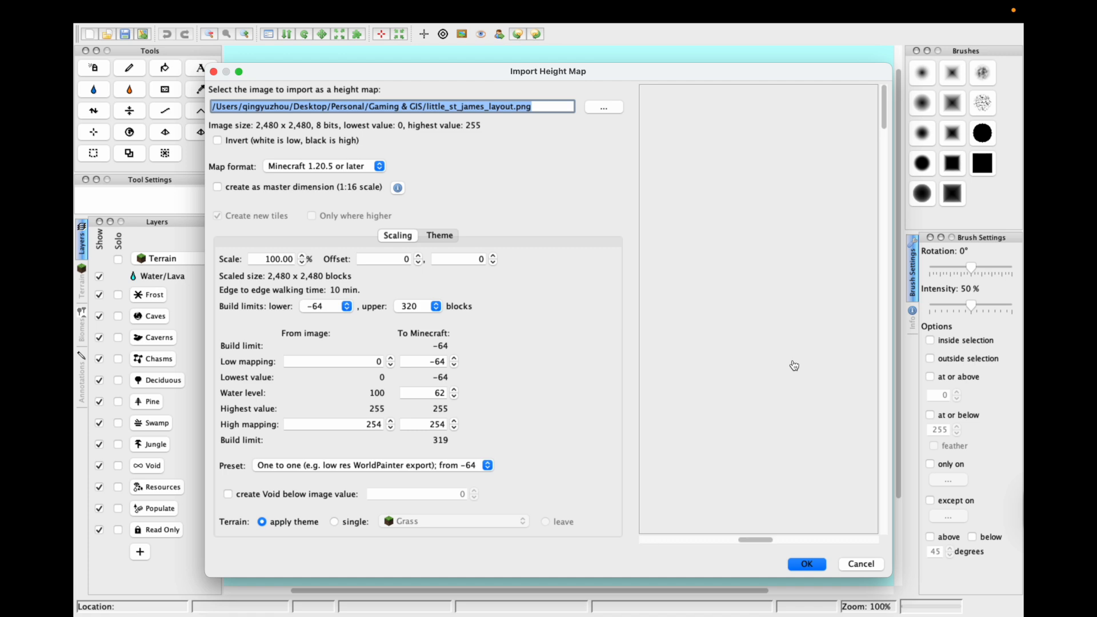
{"action": "left_click_drag", "start_coordinate": [204, 276], "coordinate": [75, 276]}
{"action": "scroll", "coordinate": [663, 352], "scroll_direction": "down", "scroll_amount": 3}
{"action": "scroll", "coordinate": [675, 347], "scroll_direction": "up", "scroll_amount": 2}
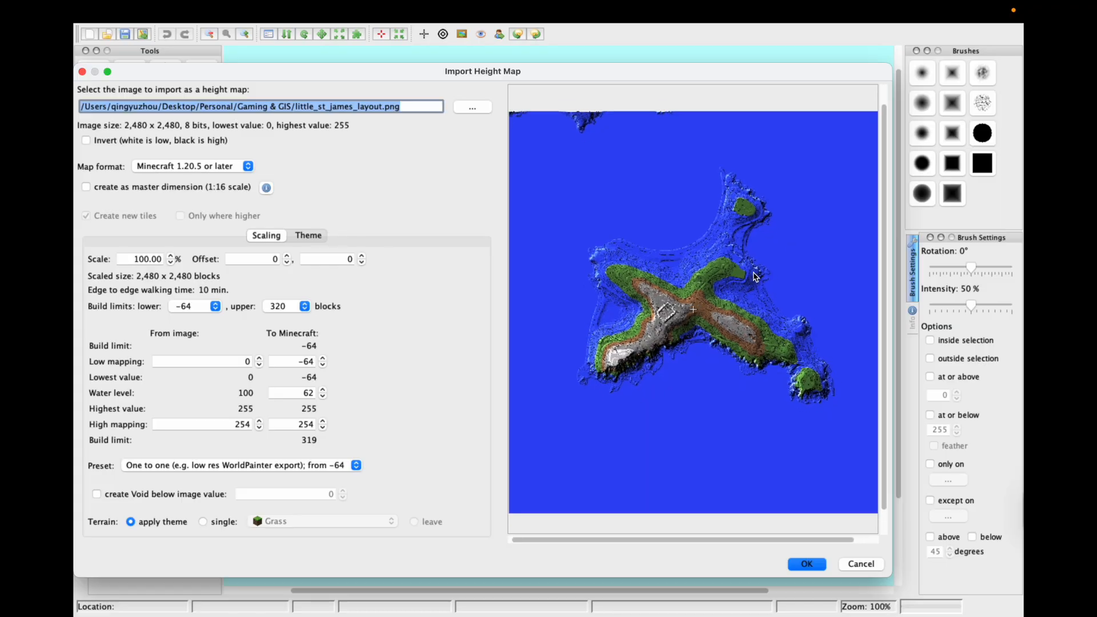
{"action": "scroll", "coordinate": [650, 352], "scroll_direction": "down", "scroll_amount": 2}
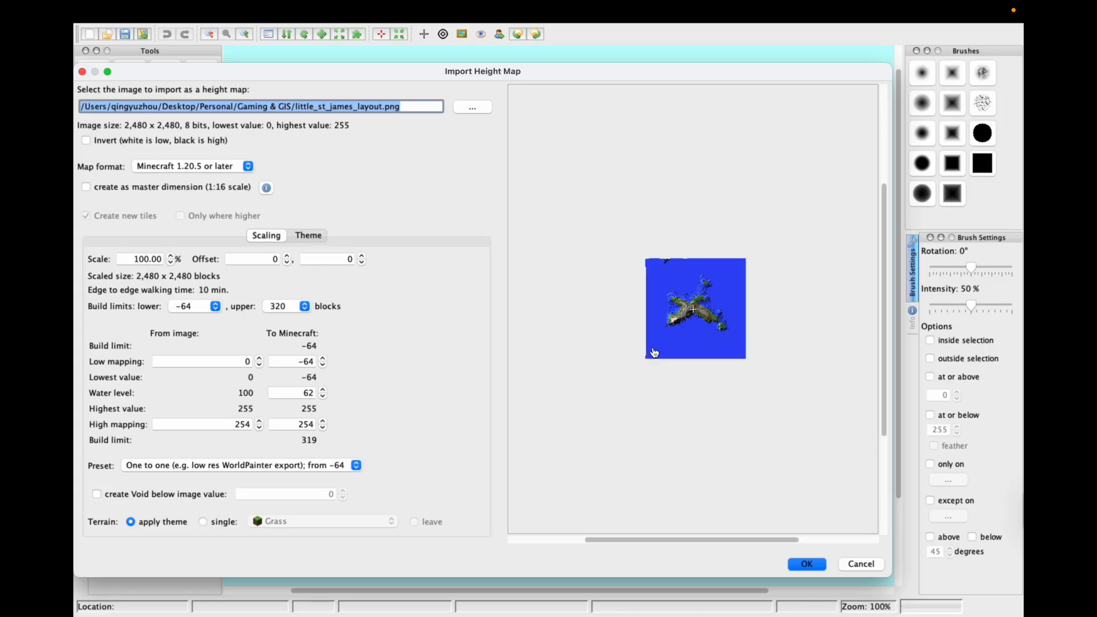
{"action": "scroll", "coordinate": [651, 351], "scroll_direction": "up", "scroll_amount": 2}
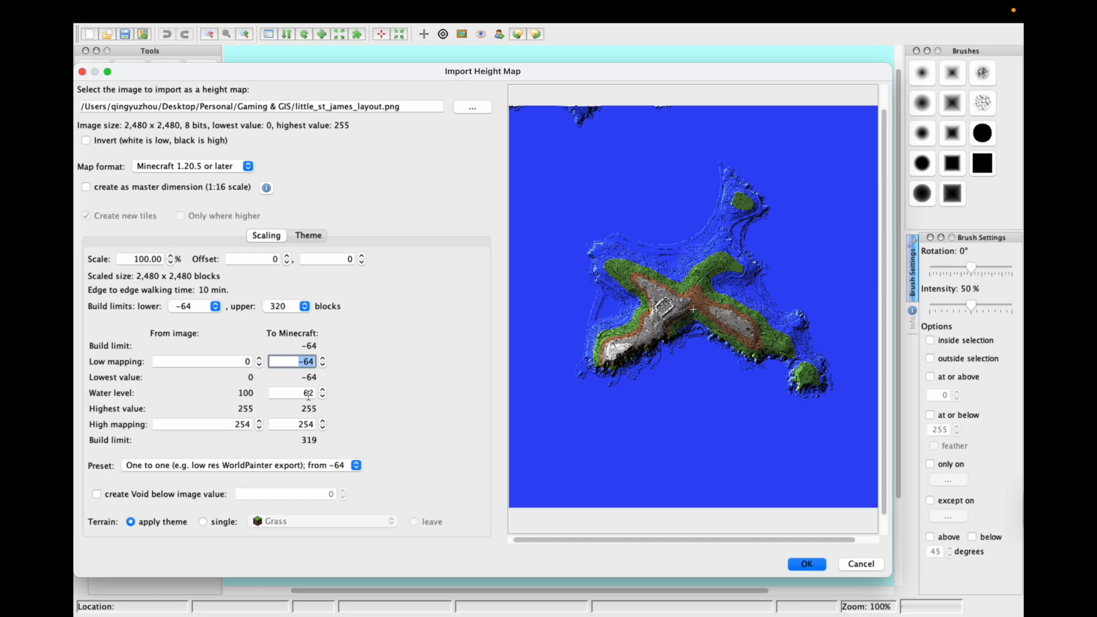
- Set Low mapping to 0, High mapping to 44, and water level to 1
{"action": "type", "text": "0"}
{"action": "left_click_drag", "start_coordinate": [294, 427], "coordinate": [338, 432]}
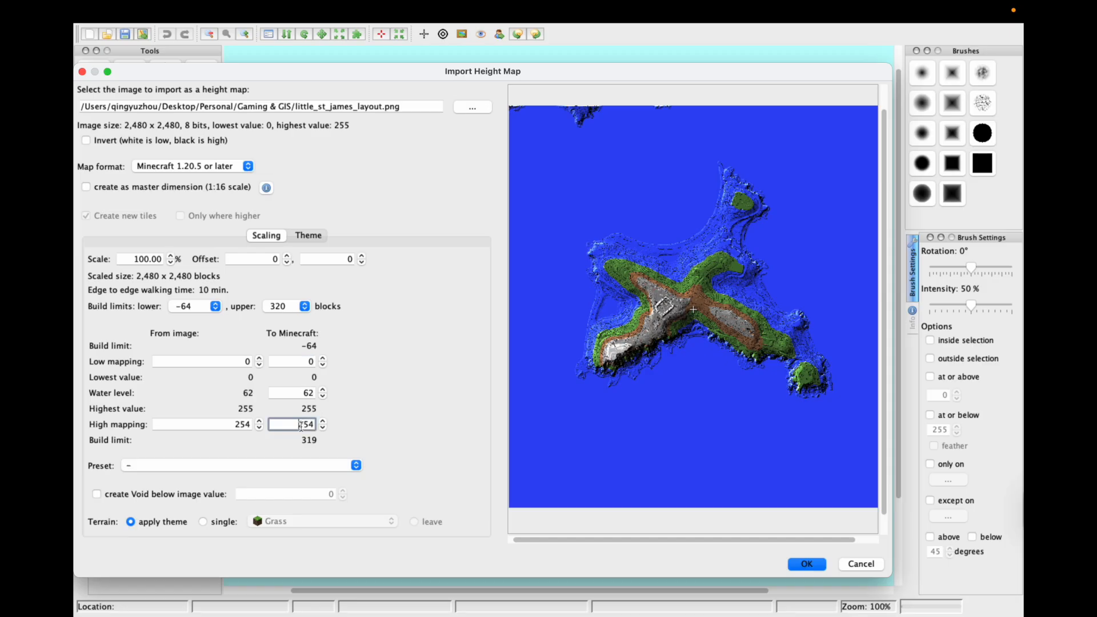
{"action": "type", "text": "44"}
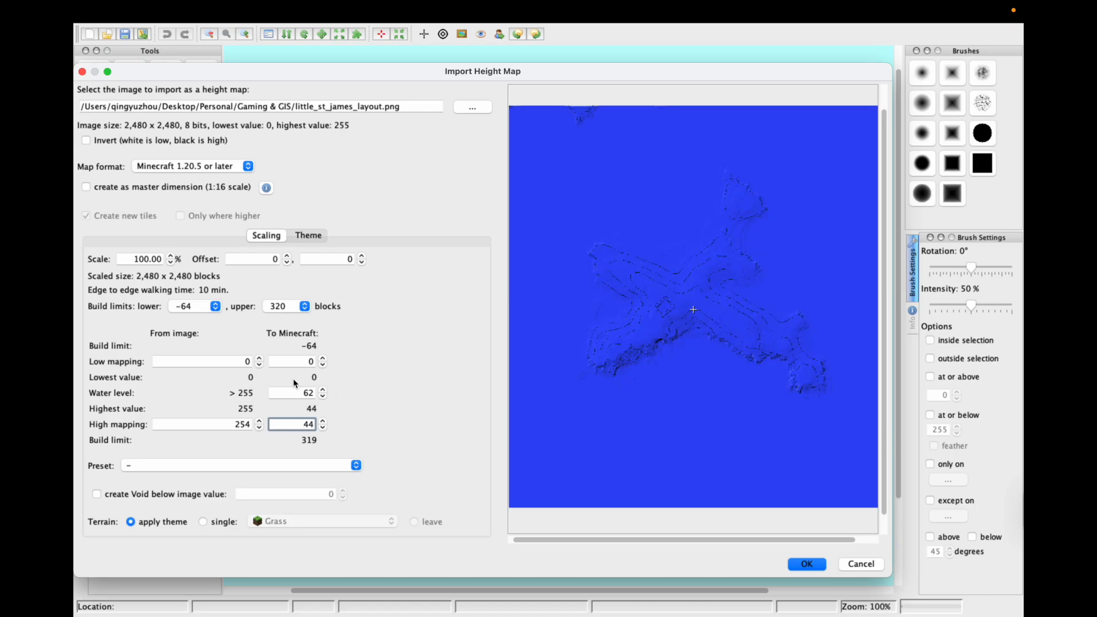
{"action": "left_click", "coordinate": [296, 395]}
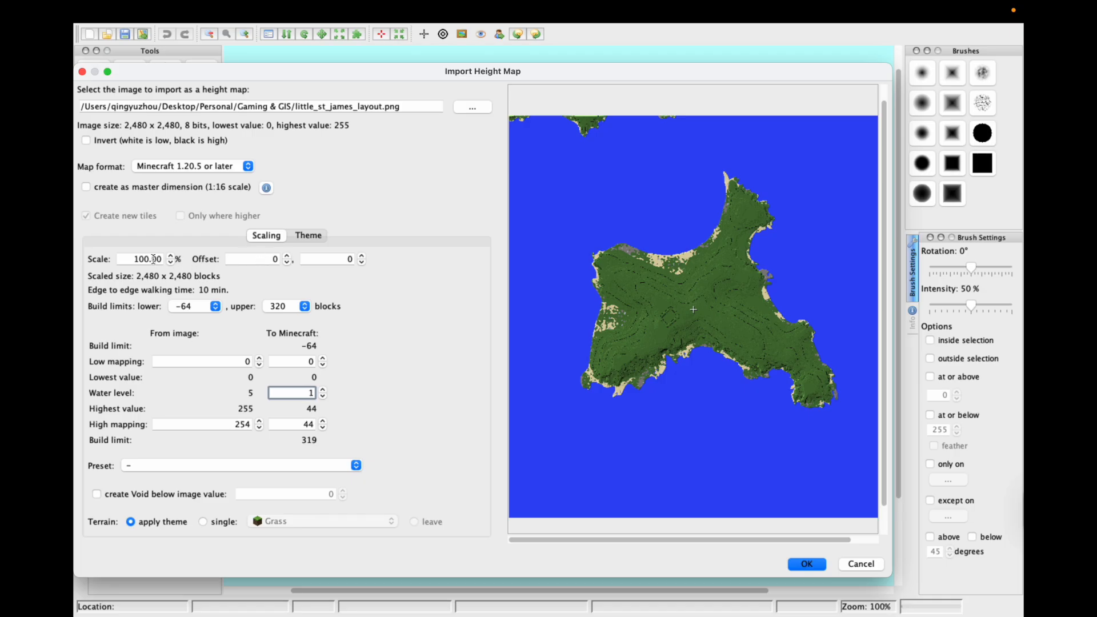
{"action": "left_click", "coordinate": [153, 259]}
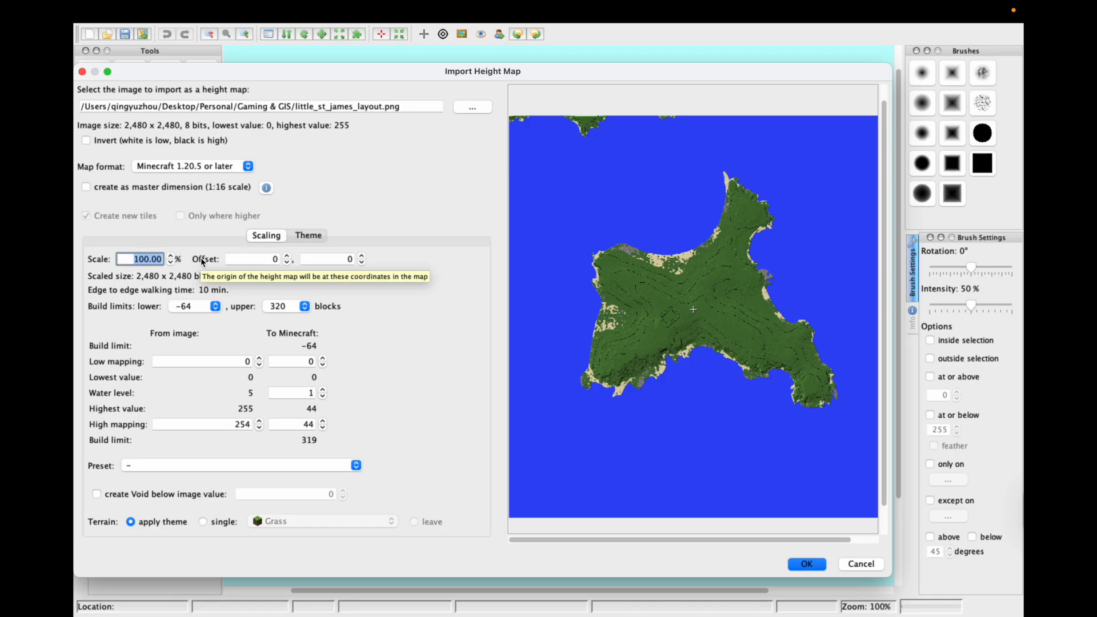
- Adjust the import Scale through 60, 40 and 50, settling on 51.60%
{"action": "type", "text": "60.00"}
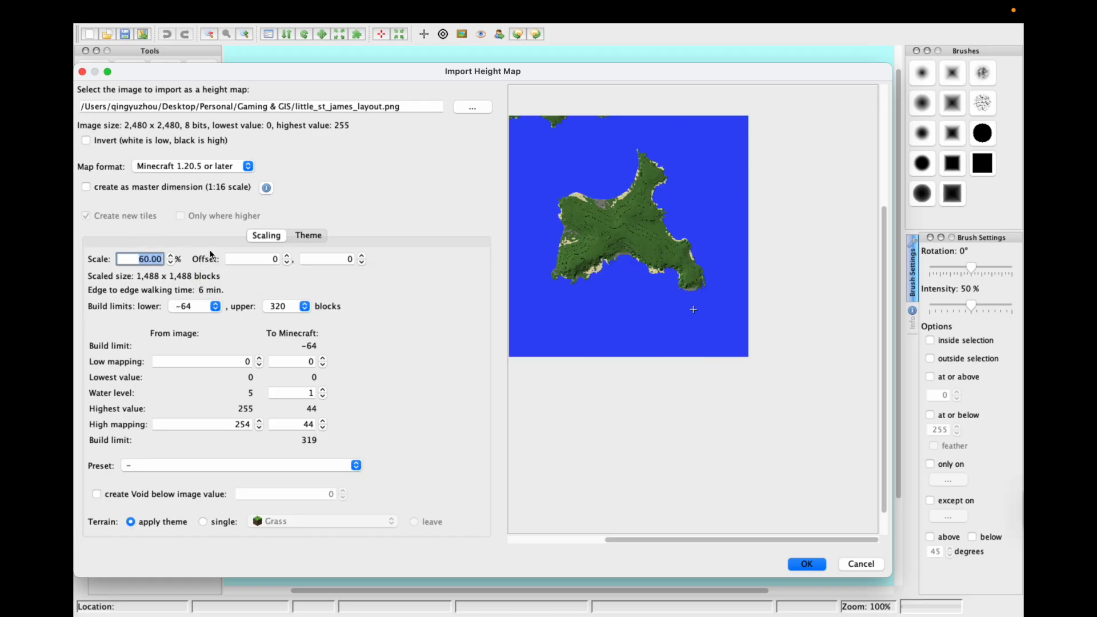
{"action": "double_click", "coordinate": [138, 256]}
{"action": "type", "text": "40"}
{"action": "key", "text": "Return"}
{"action": "double_click", "coordinate": [154, 258]}
{"action": "type", "text": "50"}
{"action": "key", "text": "Return"}
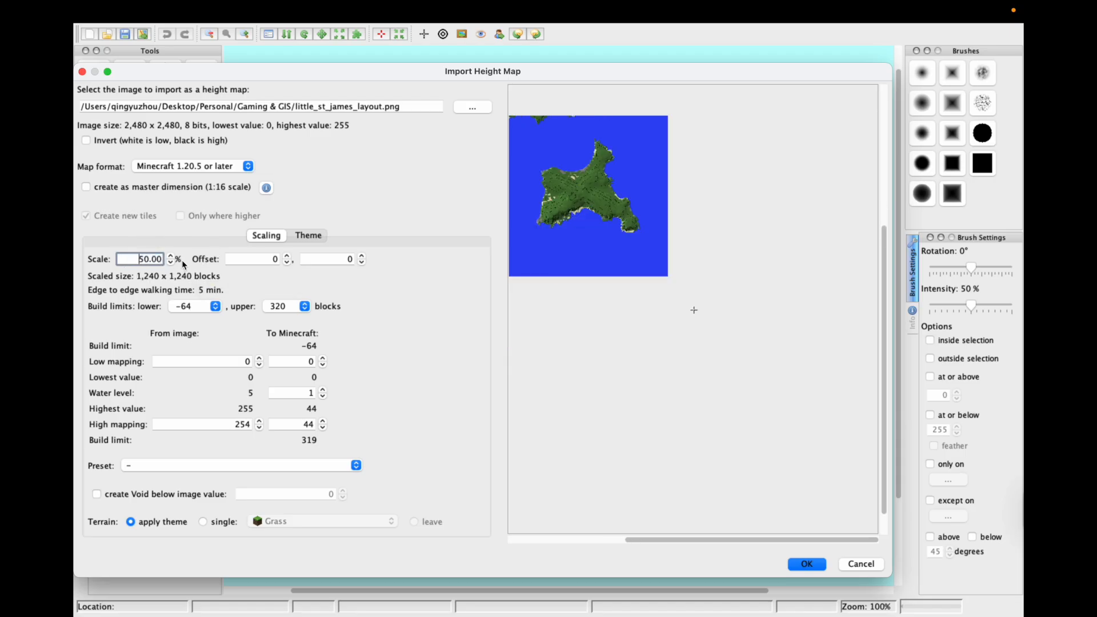
{"action": "left_click", "coordinate": [171, 256]}
{"action": "left_click", "coordinate": [171, 256]}
{"action": "left_click", "coordinate": [171, 256]}
- Set the X offset to -640 and start entering the Y offset
{"action": "left_click_drag", "start_coordinate": [670, 345], "coordinate": [737, 416]}
{"action": "left_click", "coordinate": [285, 263]}
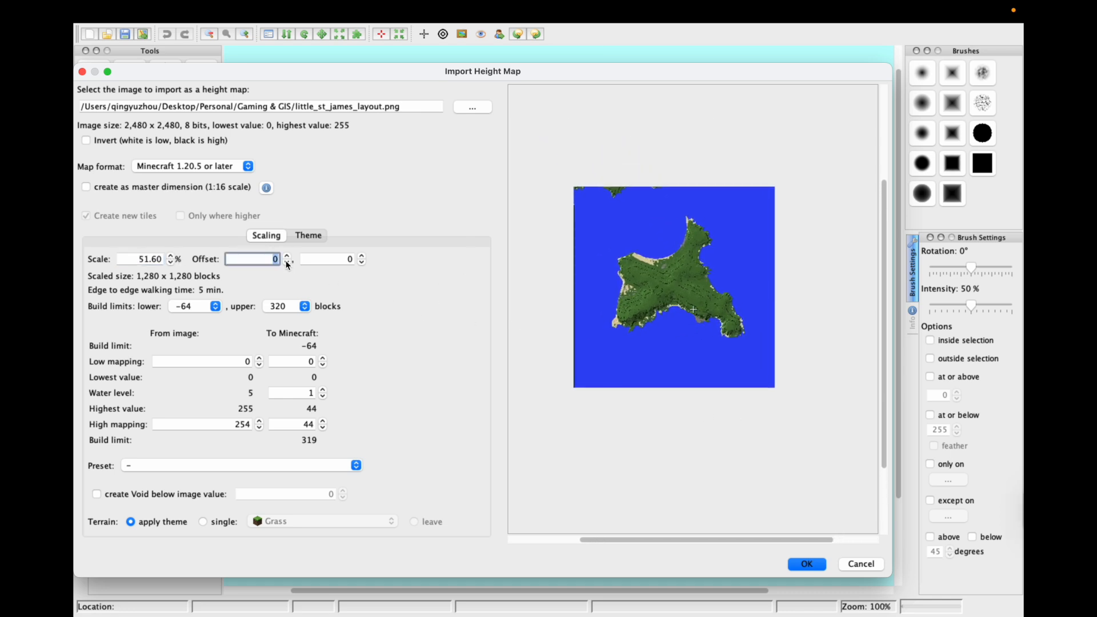
{"action": "type", "text": "-640"}
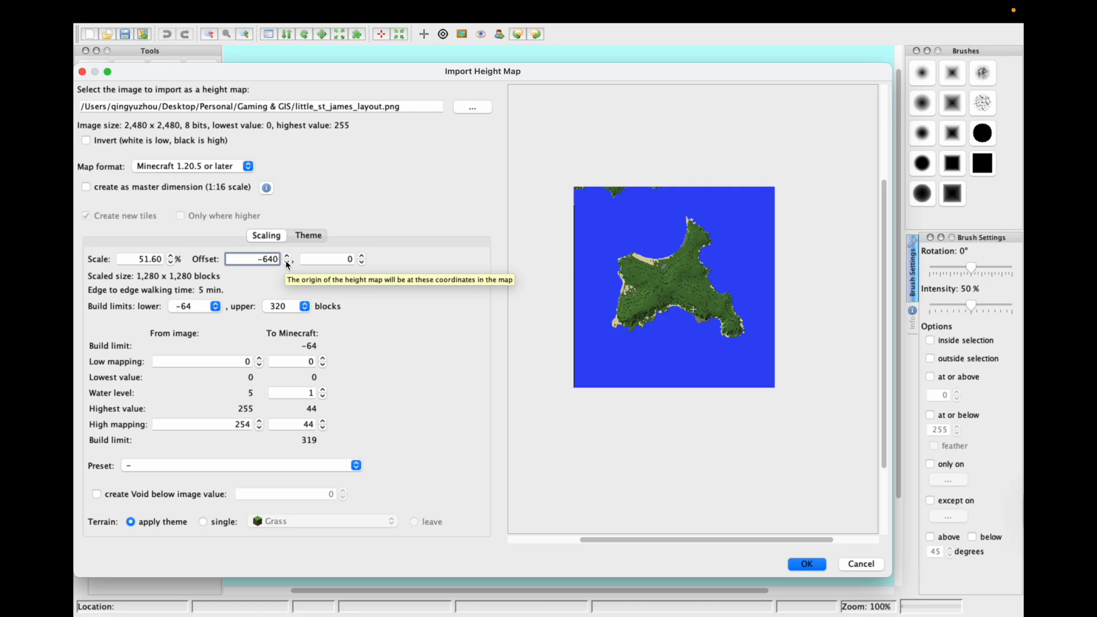
{"action": "key", "text": "Tab"}
{"action": "type", "text": "-"}
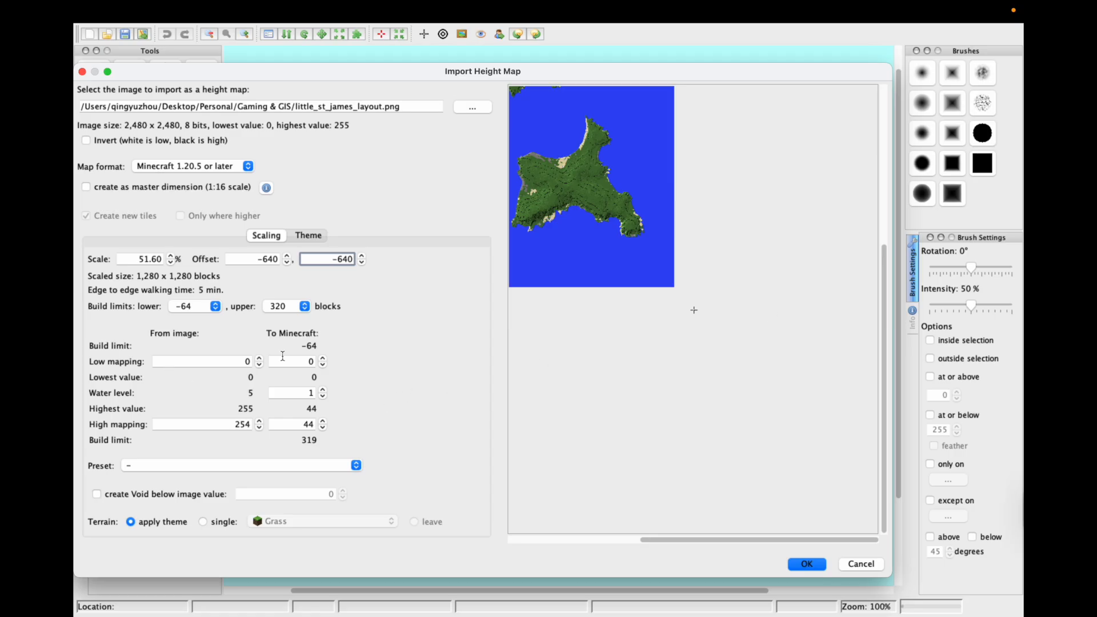
- Import the height map and zoom the world view to 50%
{"action": "left_click", "coordinate": [806, 564]}
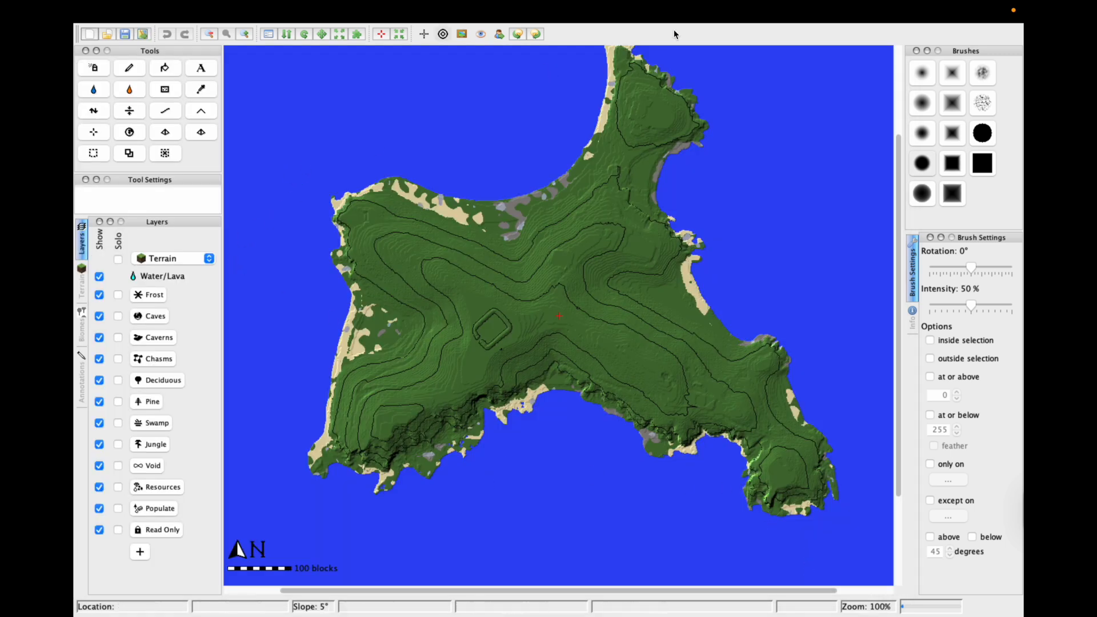
{"action": "left_click", "coordinate": [209, 35]}
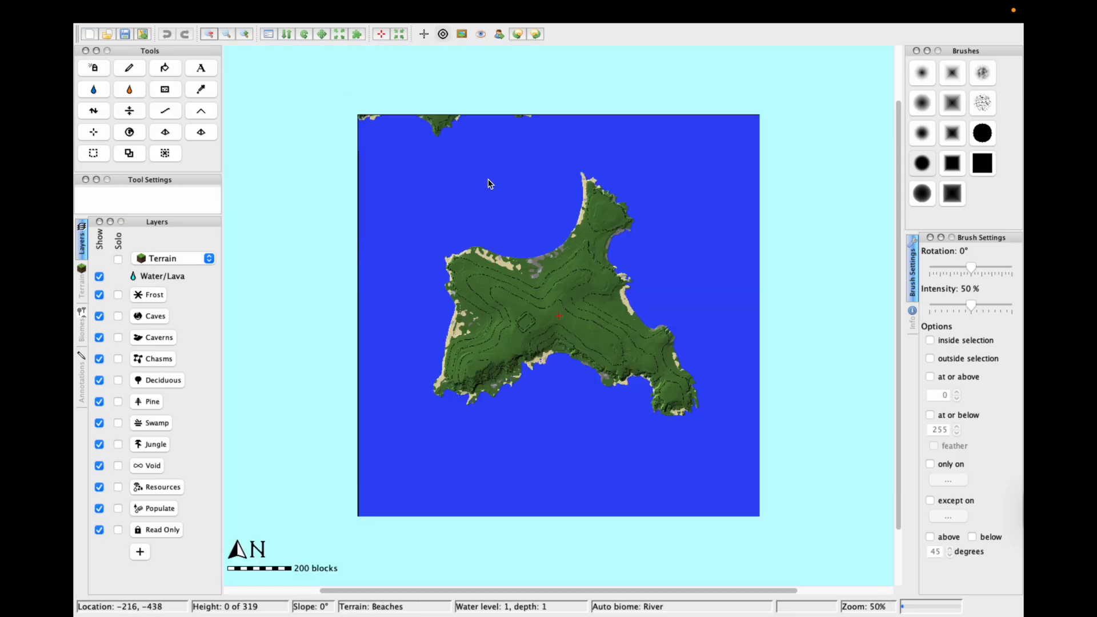
{"action": "left_click", "coordinate": [246, 35]}
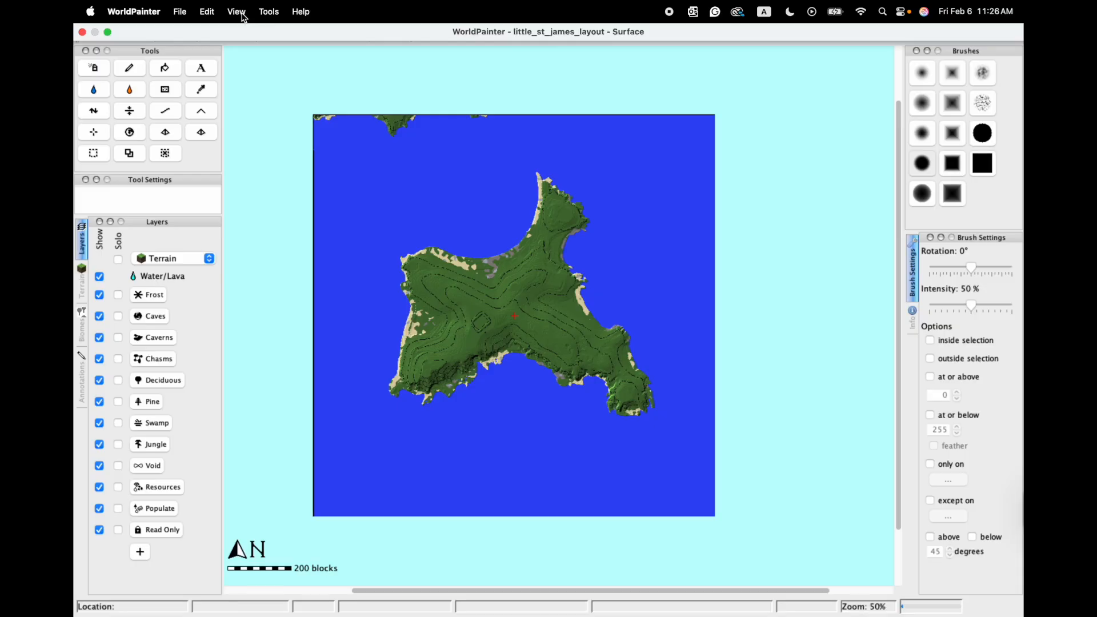
{"action": "left_click", "coordinate": [237, 16]}
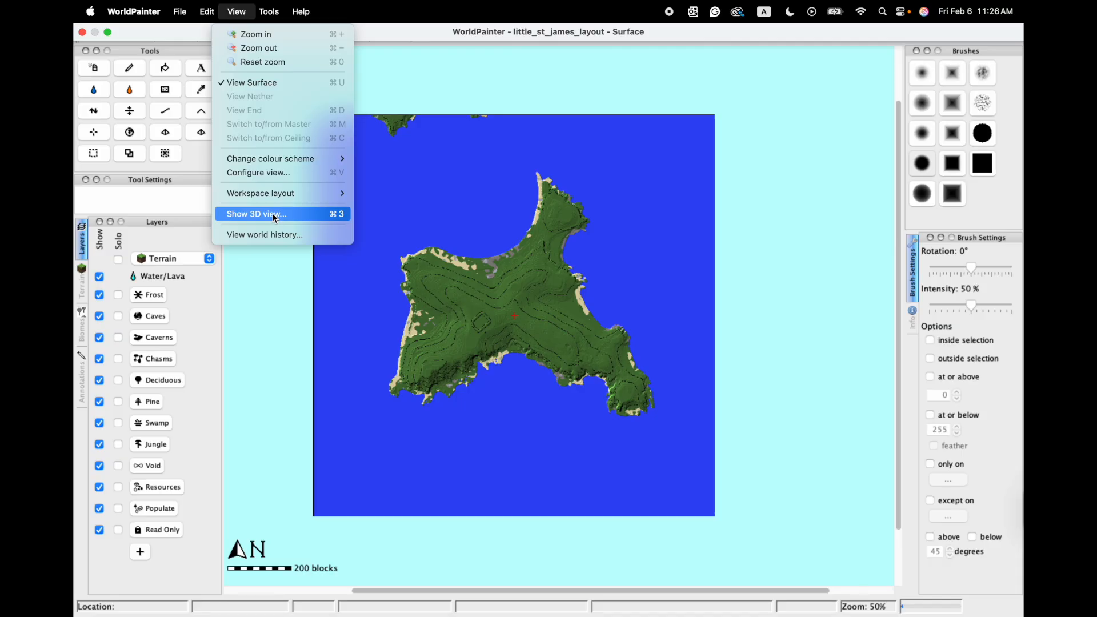
- Add the island's satellite screenshot as an image overlay fitted to the world dimensions
{"action": "left_click", "coordinate": [287, 171]}
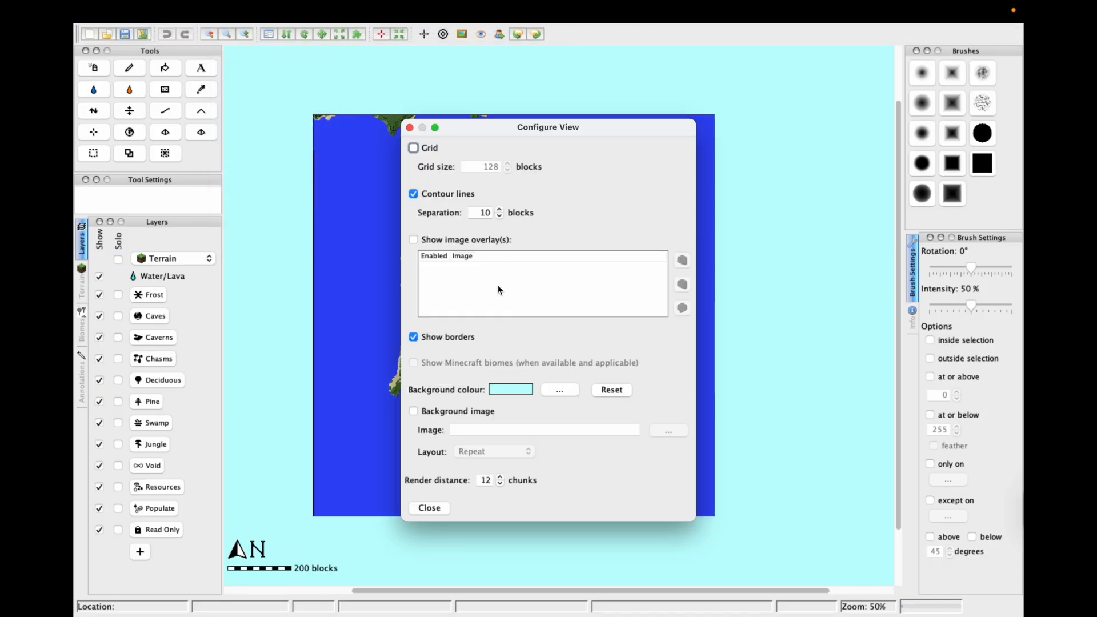
{"action": "left_click", "coordinate": [421, 241]}
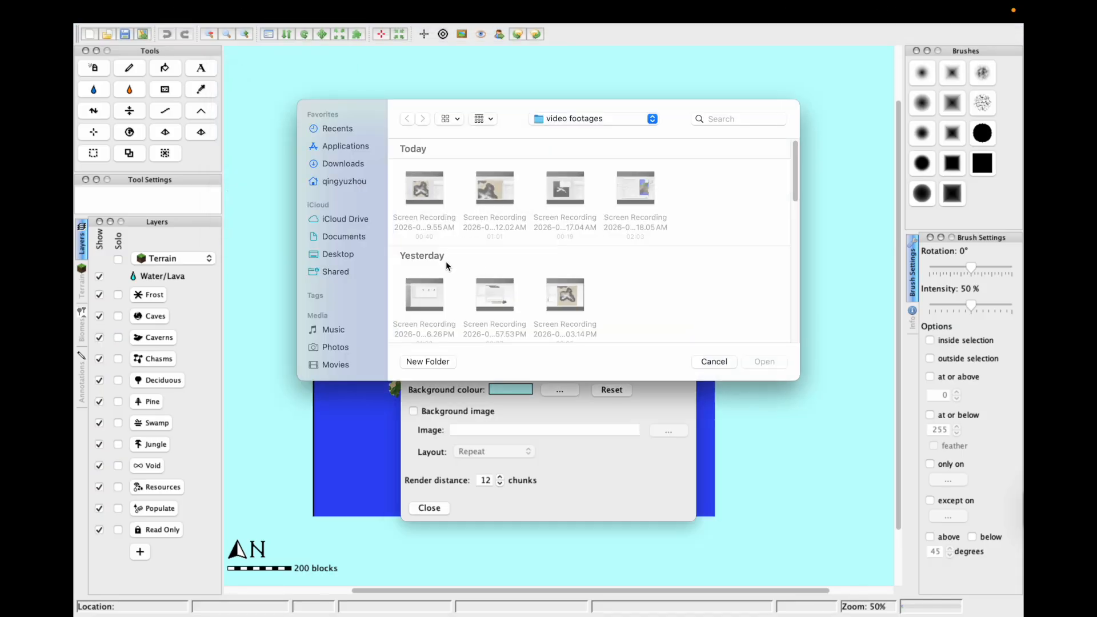
{"action": "left_click_drag", "start_coordinate": [794, 170], "coordinate": [787, 231]}
{"action": "left_click", "coordinate": [639, 278]}
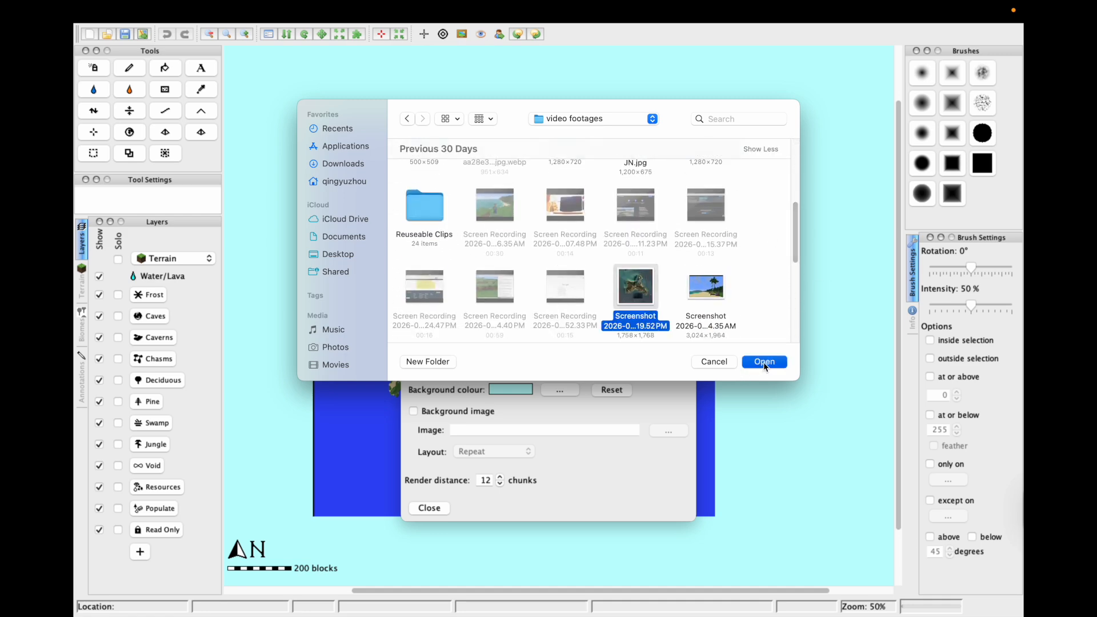
{"action": "left_click", "coordinate": [765, 363]}
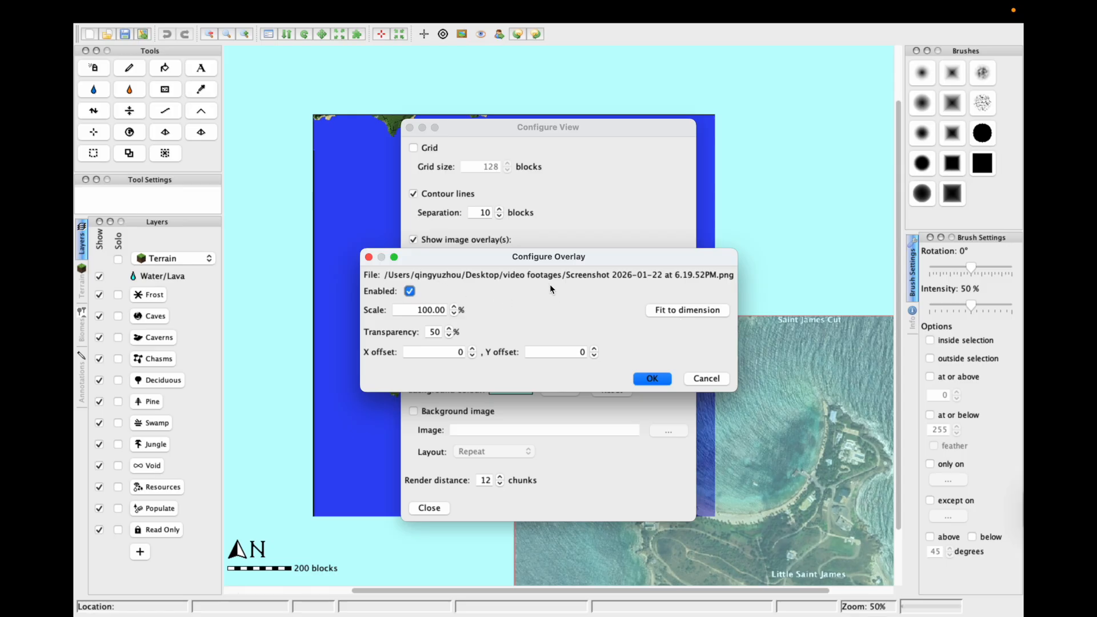
{"action": "left_click_drag", "start_coordinate": [564, 259], "coordinate": [299, 234]}
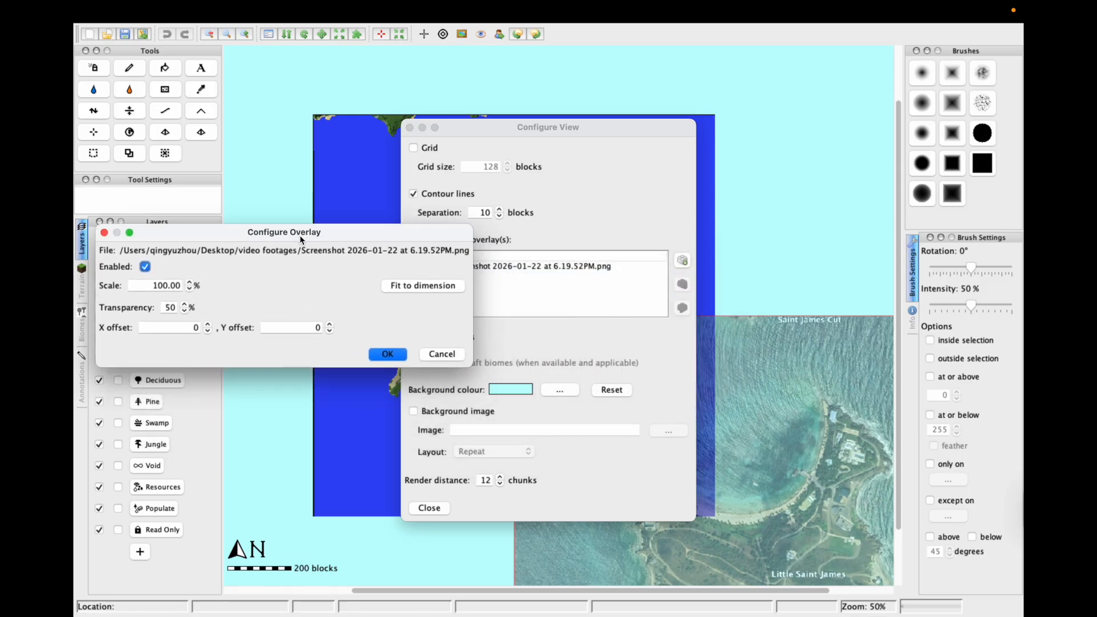
{"action": "left_click", "coordinate": [431, 289]}
{"action": "left_click", "coordinate": [395, 357]}
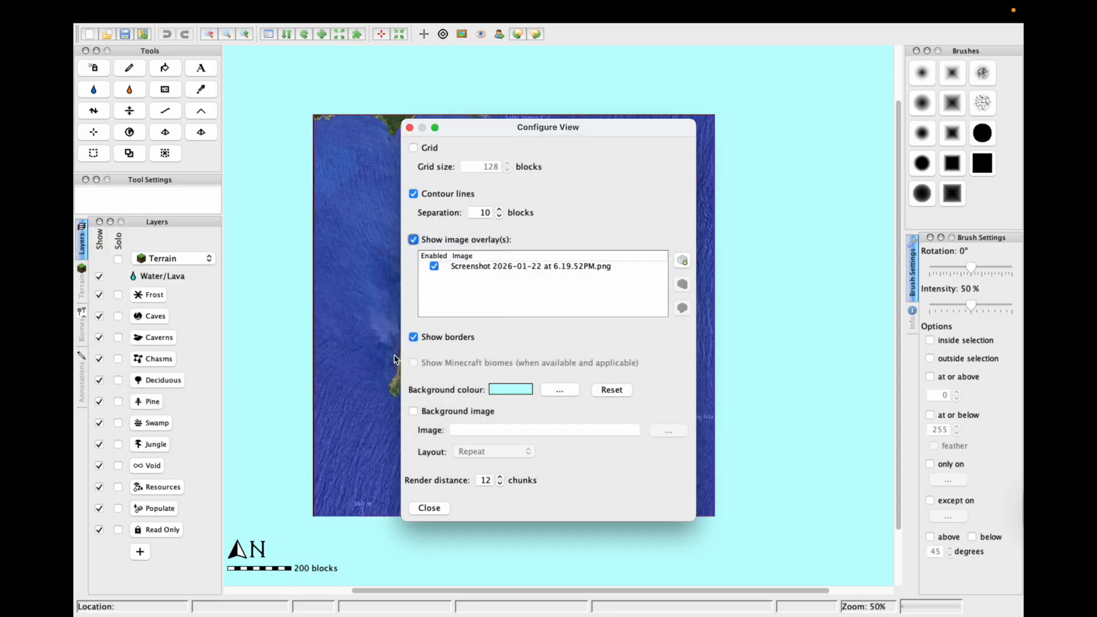
{"action": "left_click", "coordinate": [410, 128]}
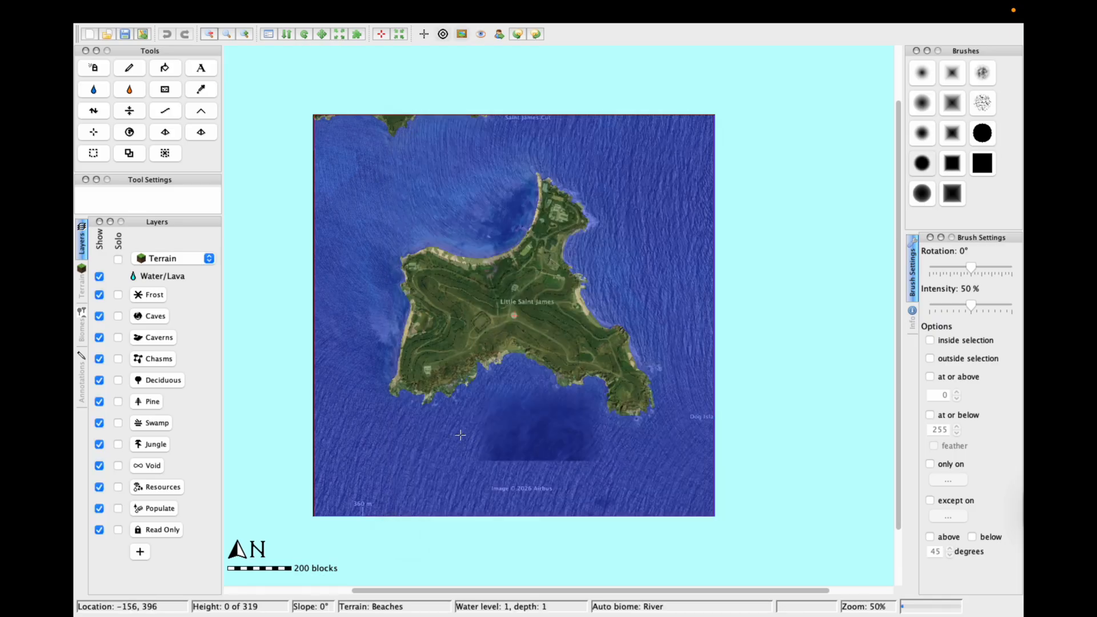
- Toggle the satellite overlay on and off to compare it with the terrain
{"action": "left_click", "coordinate": [463, 35]}
{"action": "left_click", "coordinate": [463, 36]}
{"action": "left_click", "coordinate": [464, 36]}
{"action": "left_click", "coordinate": [464, 36]}
{"action": "left_click", "coordinate": [464, 36]}
{"action": "left_click", "coordinate": [464, 36]}
{"action": "mouse_move", "coordinate": [347, 22]}
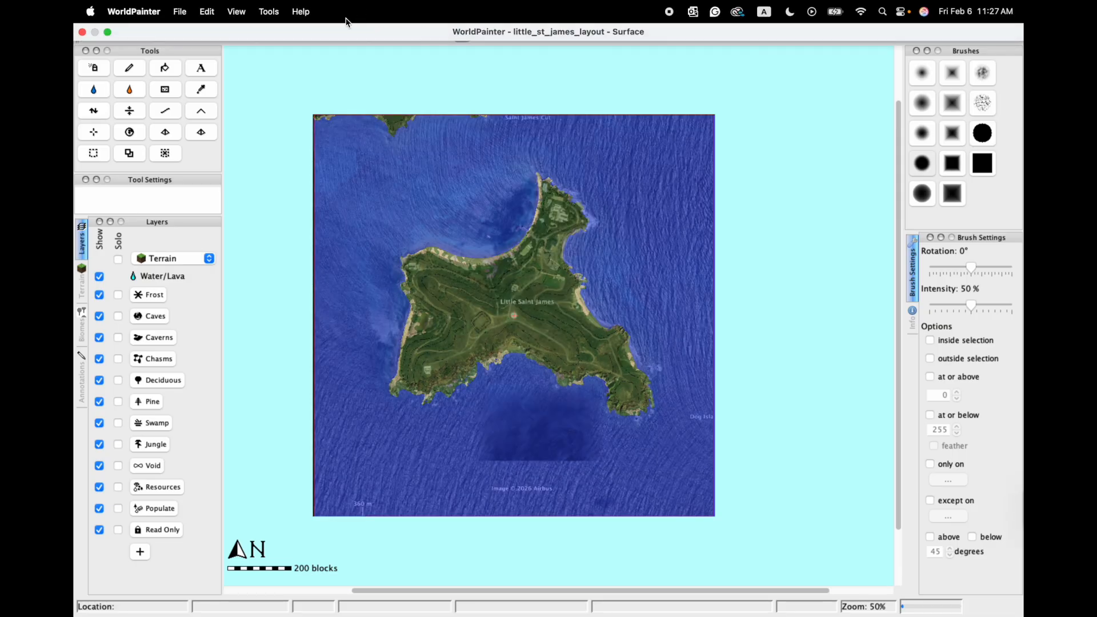
{"action": "left_click", "coordinate": [239, 17]}
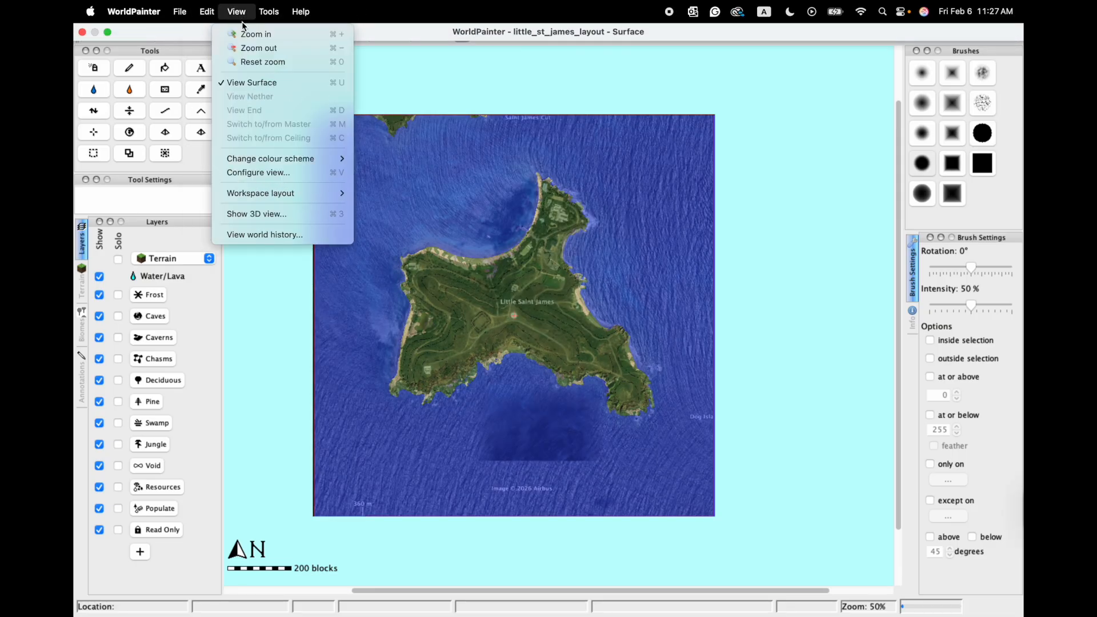